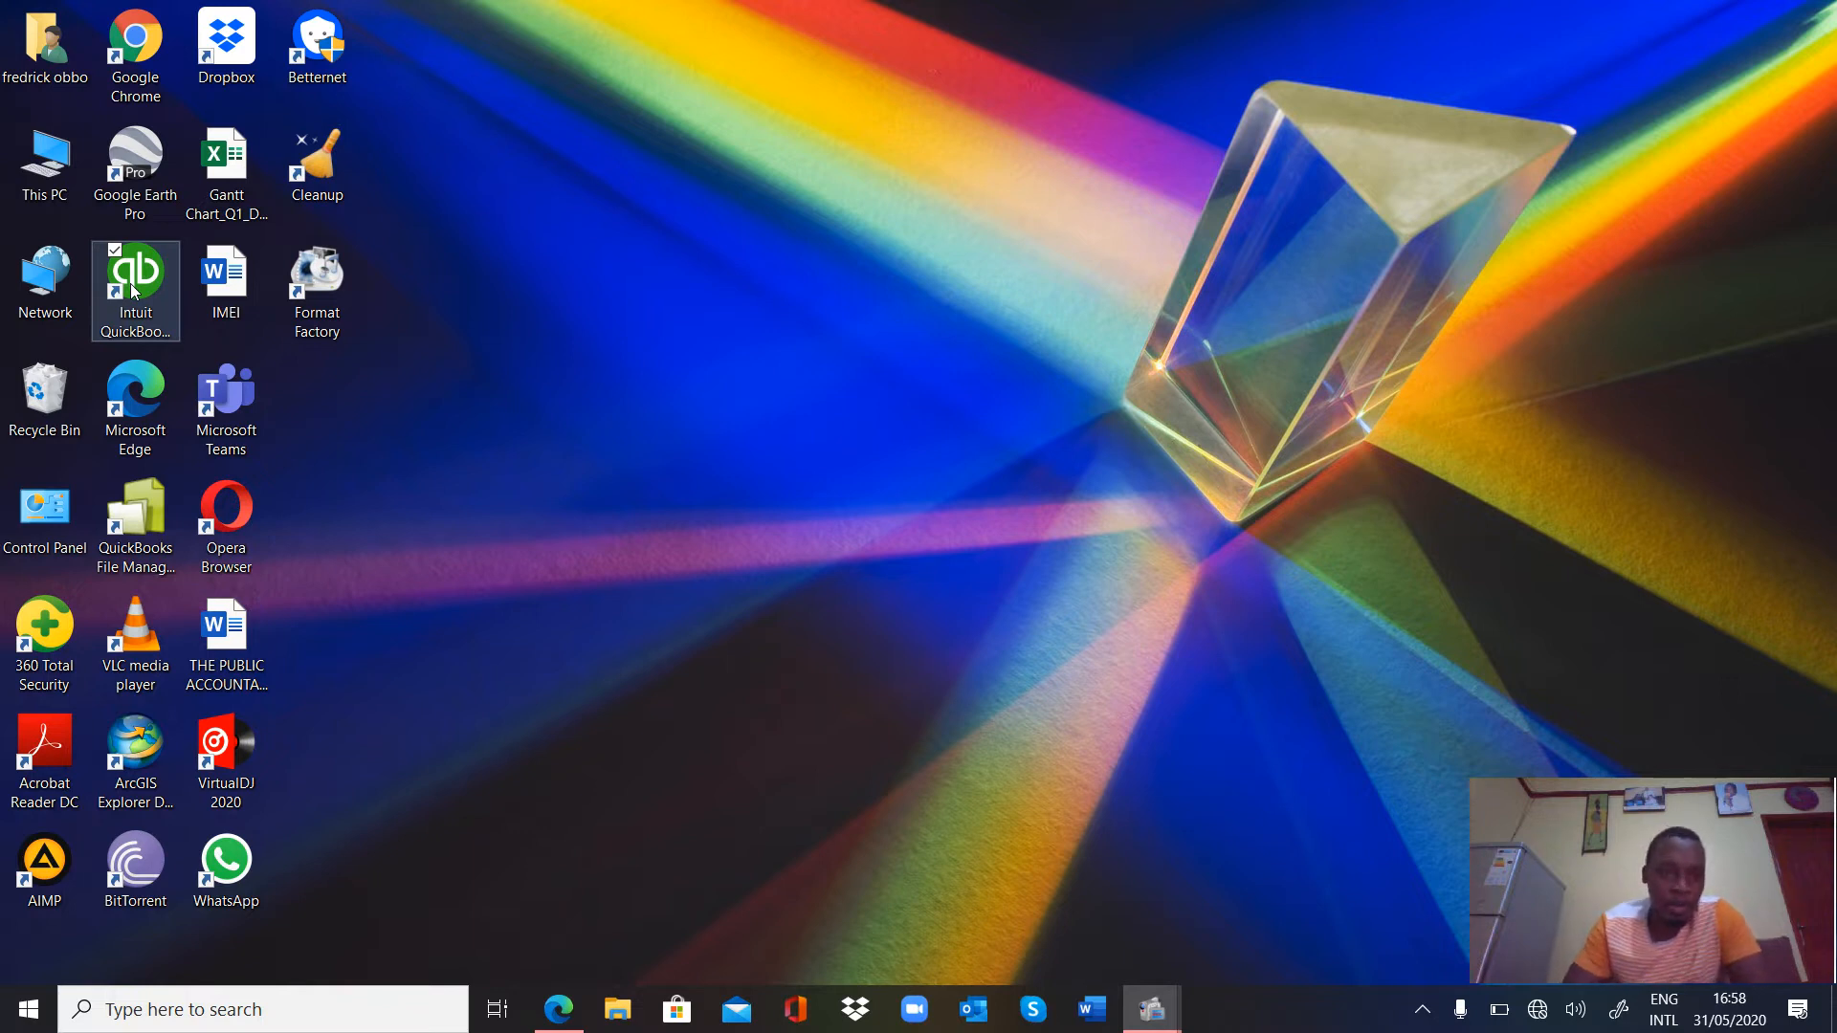
Launch QuickBooks Enterprise Accountant 15.0 and defer the free performance update until later.
double_click(133, 290)
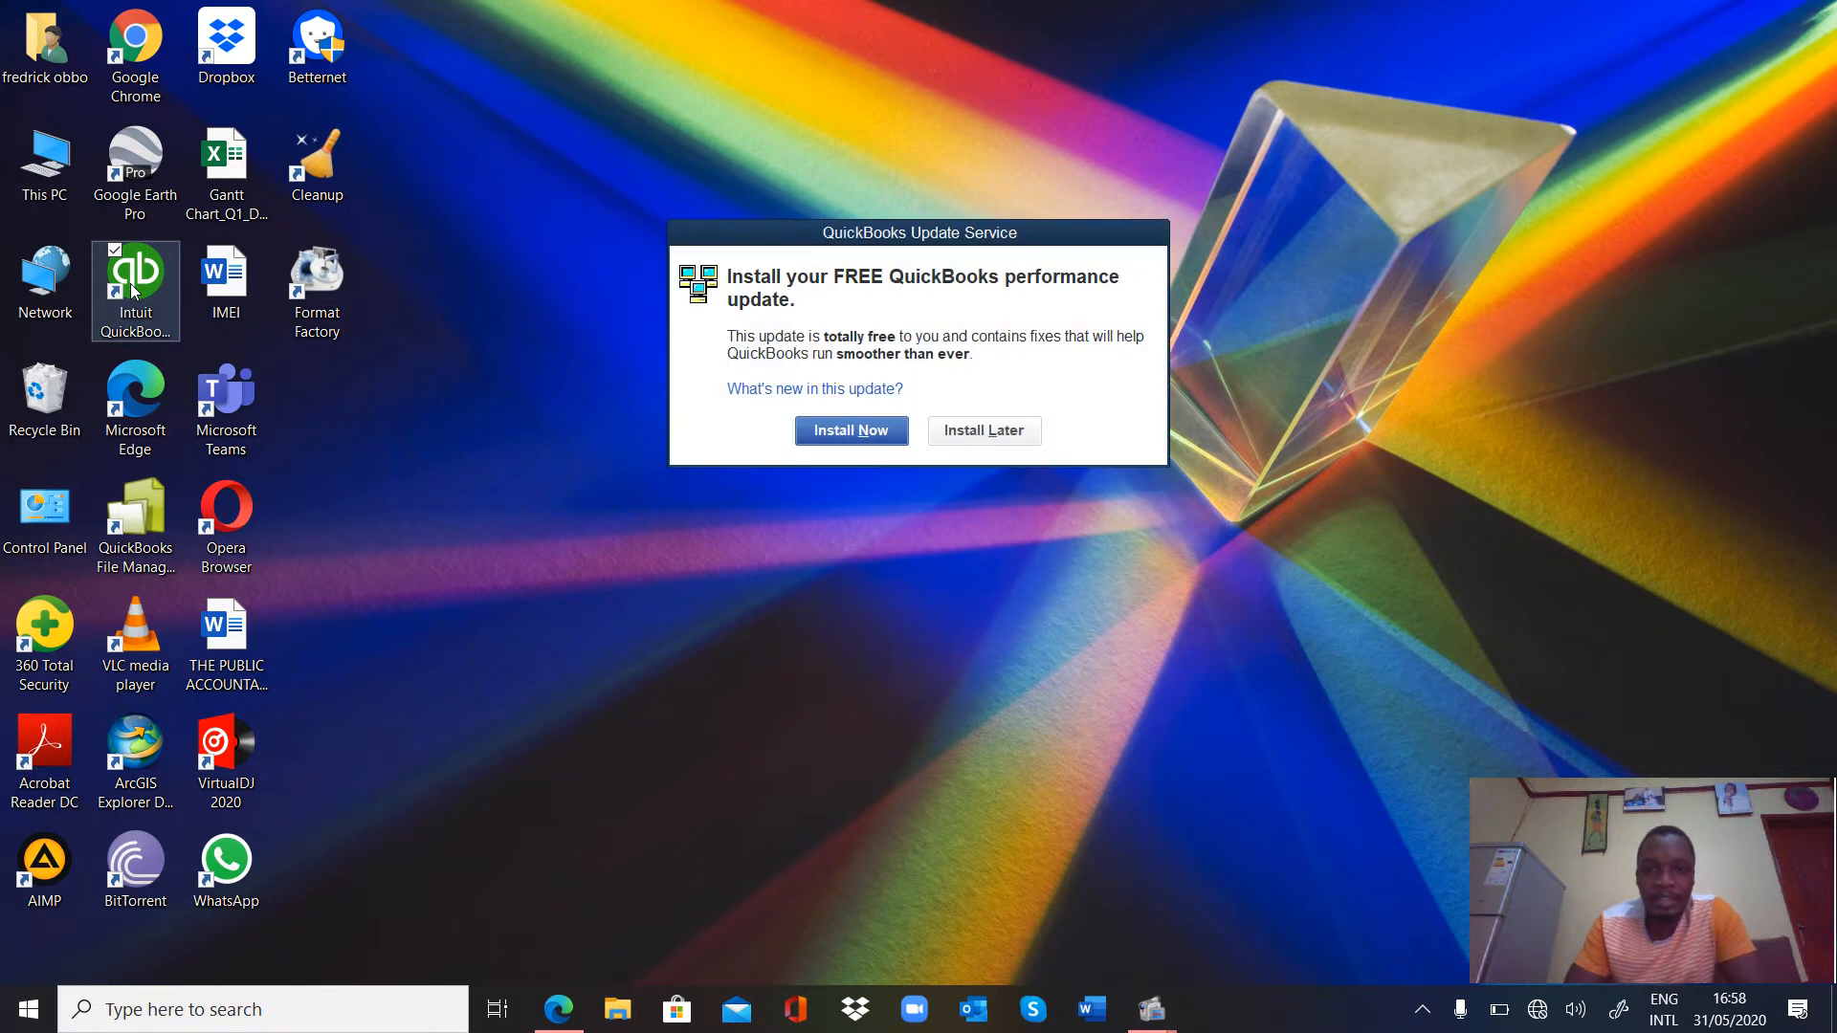
click(977, 434)
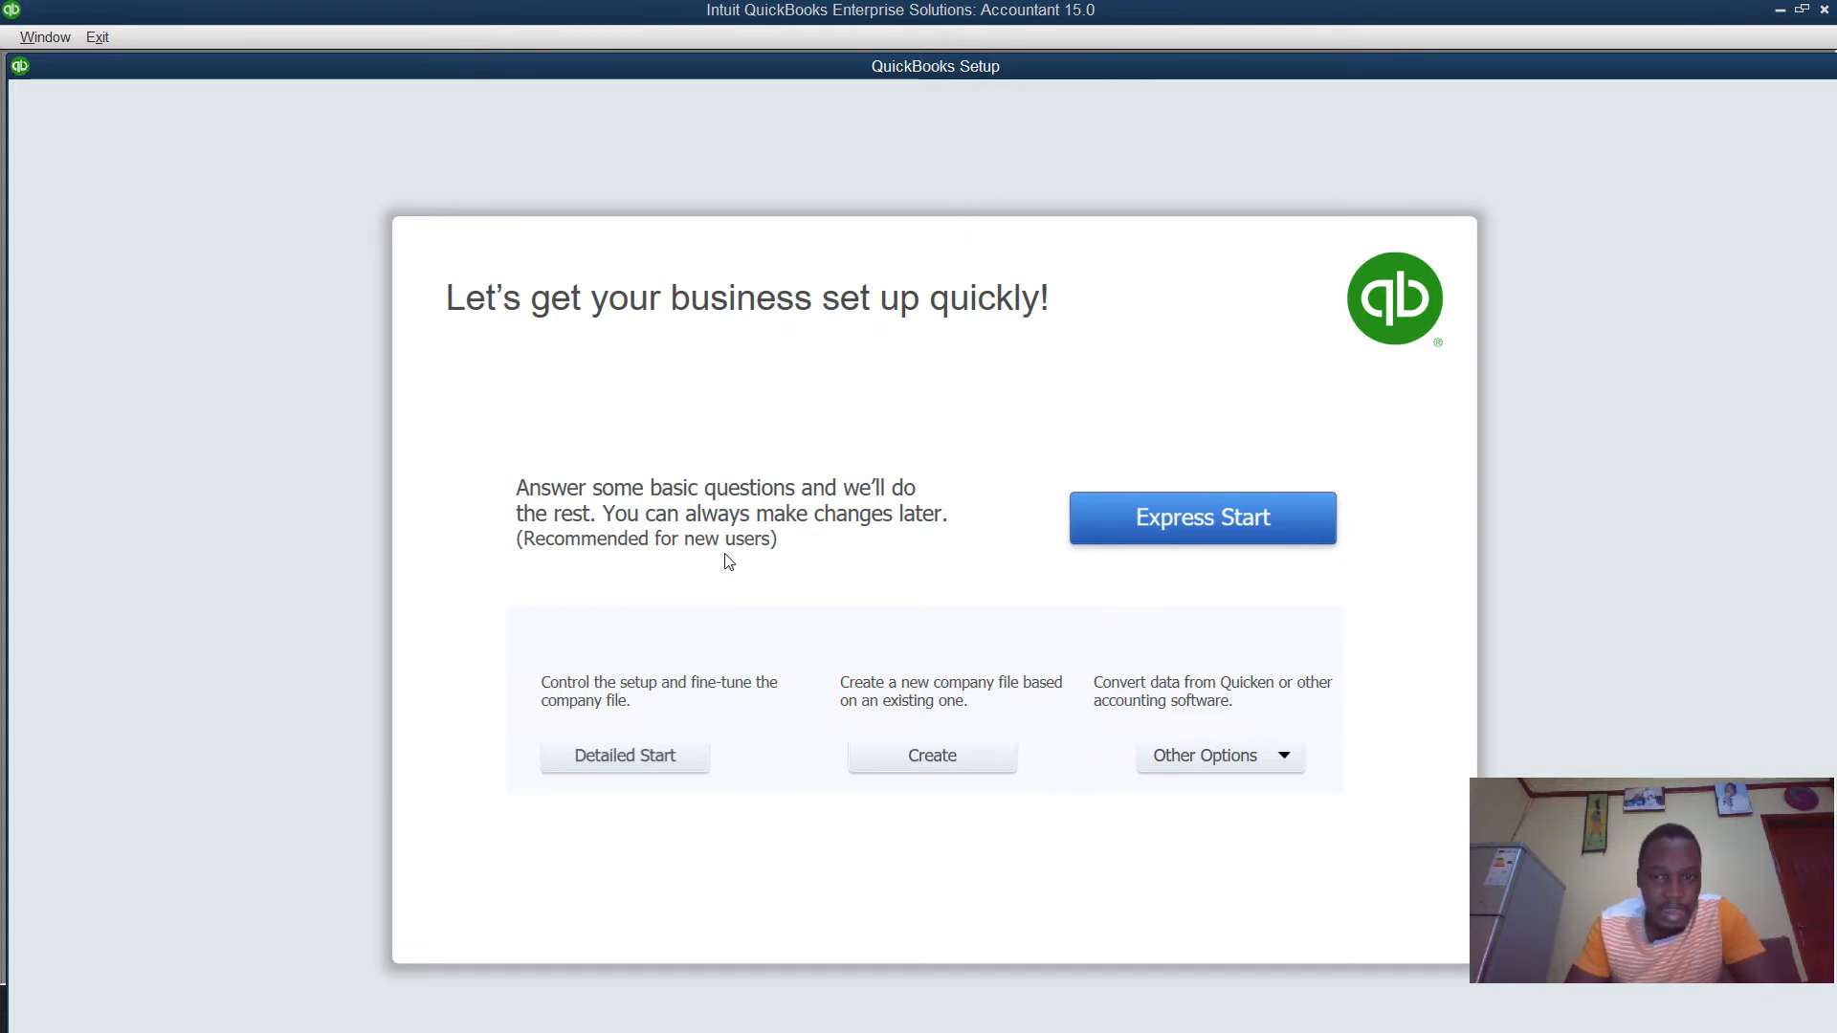
Choose Detailed Start to begin the EasyStep Interview company setup.
click(620, 757)
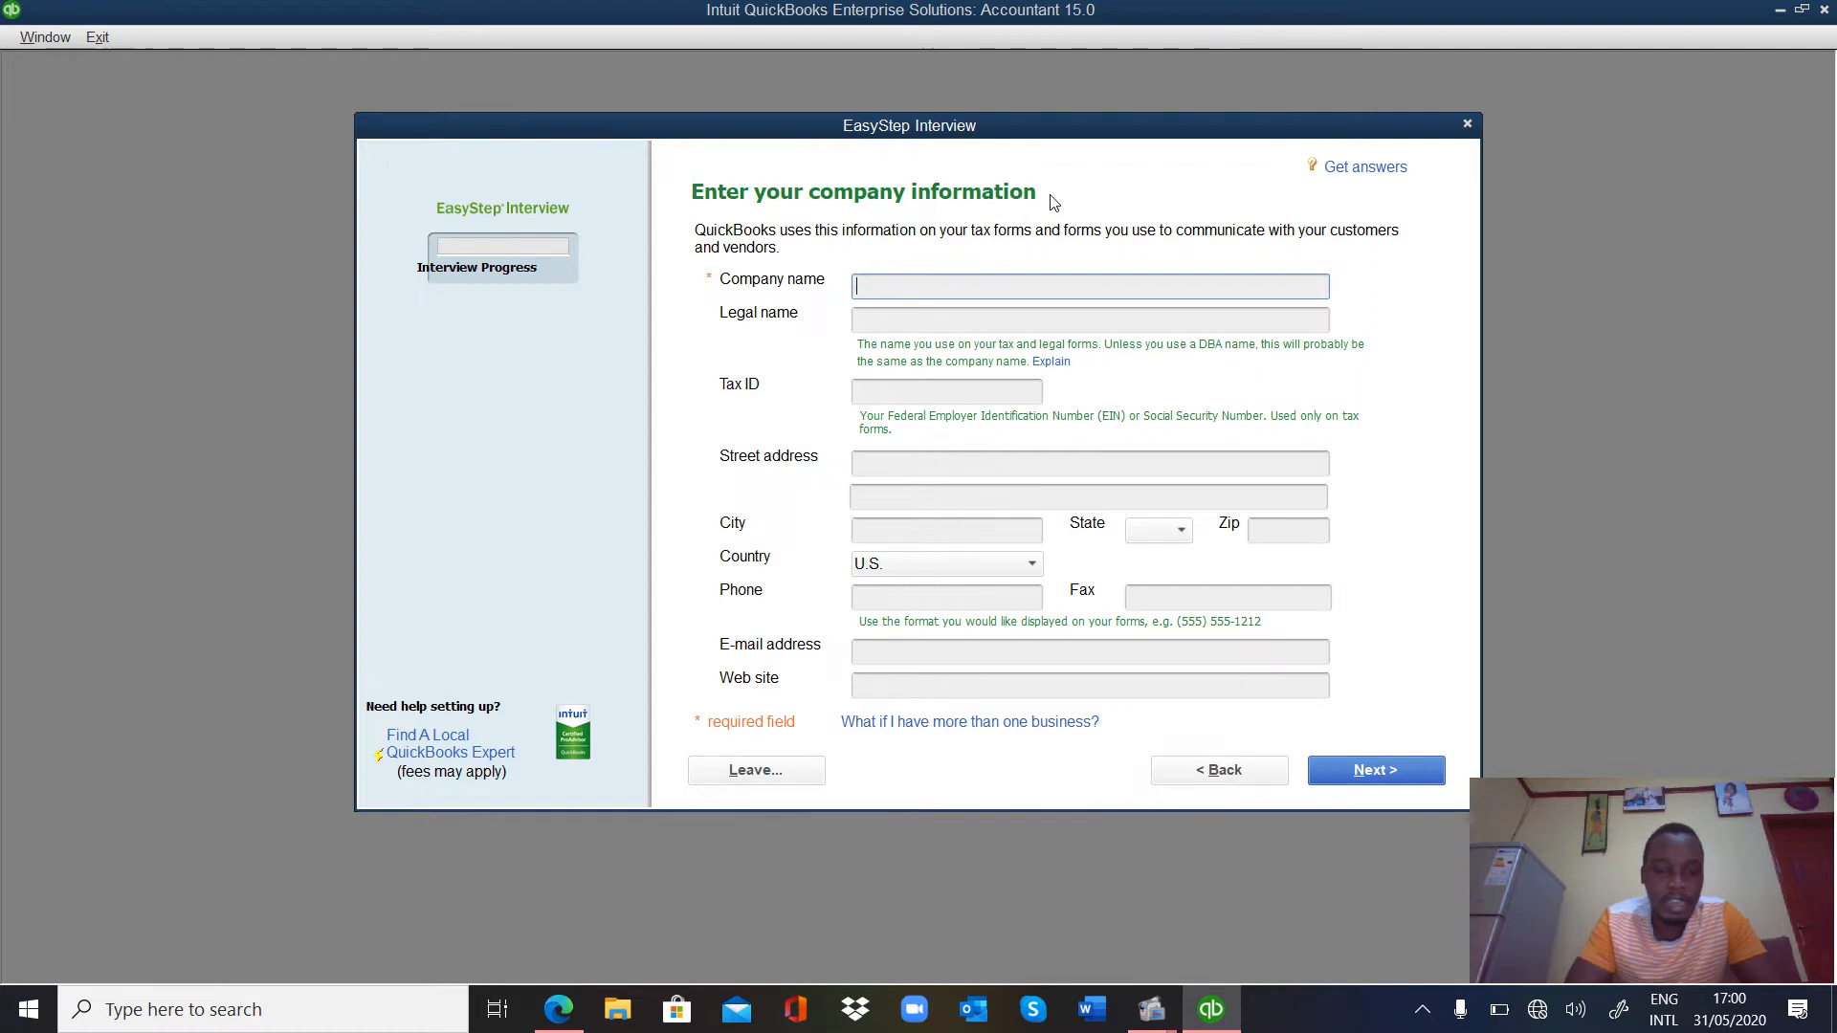
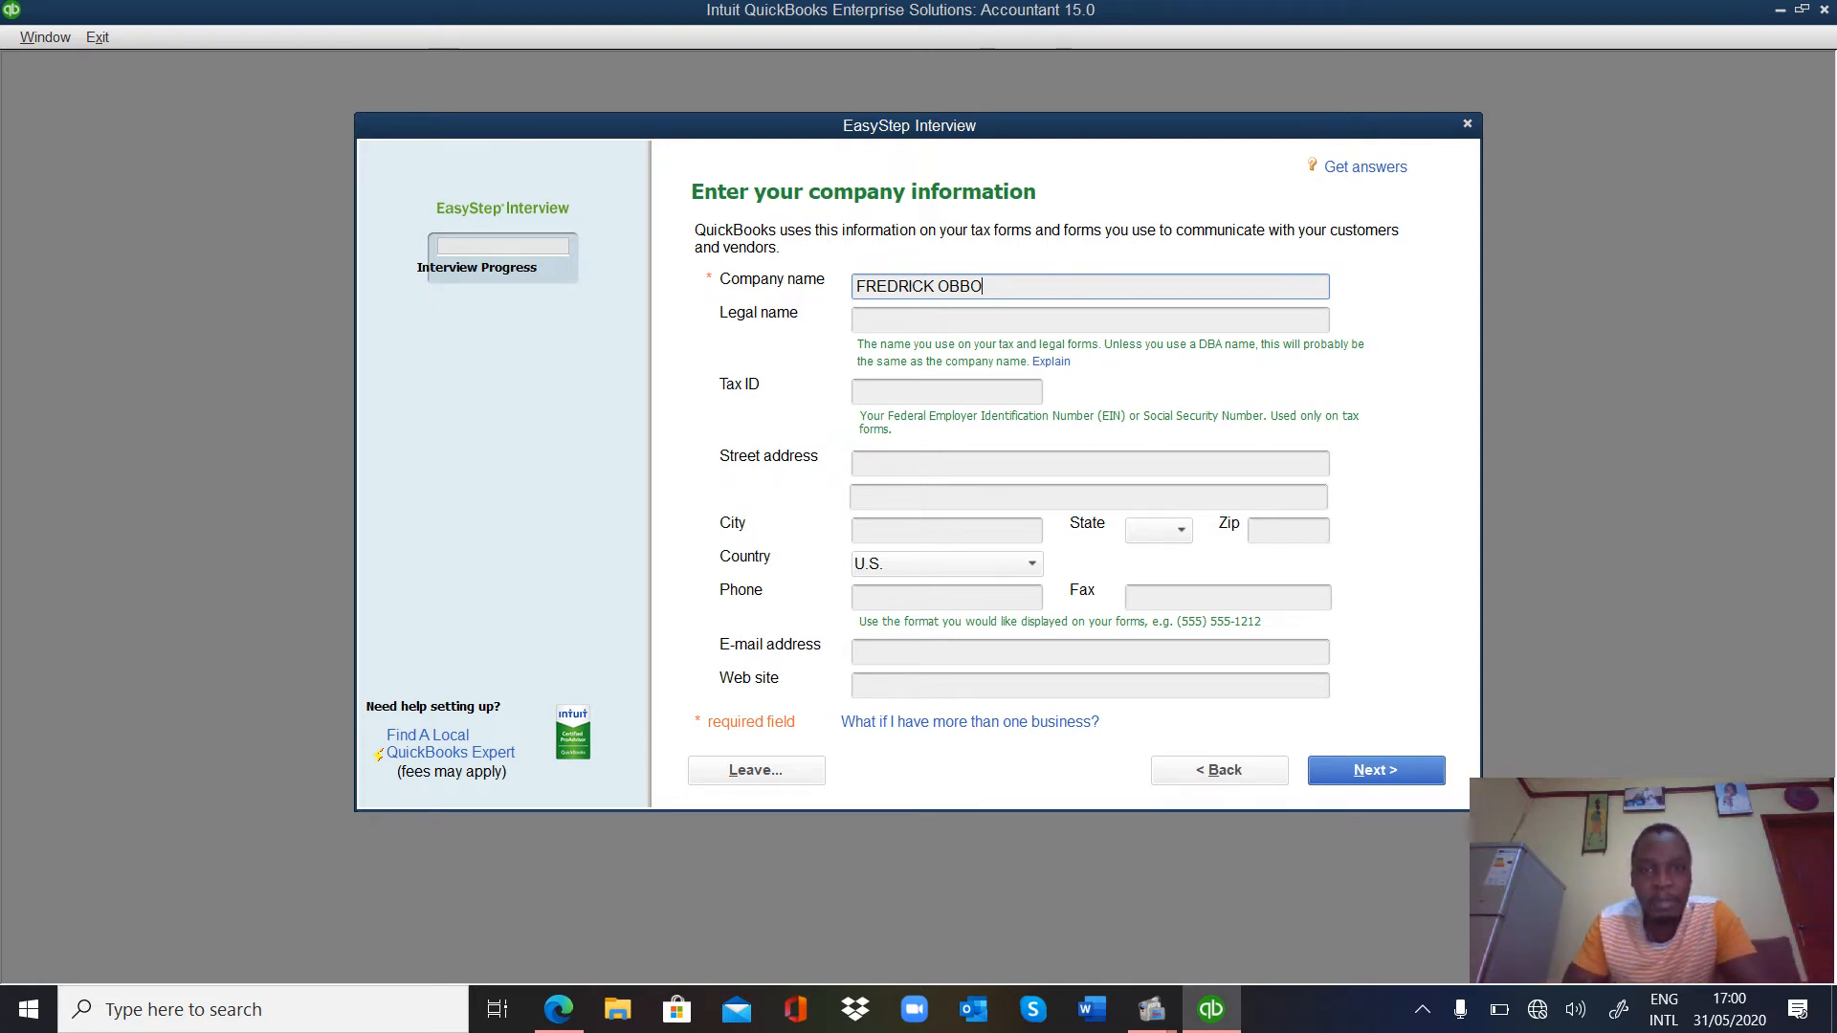
click(889, 319)
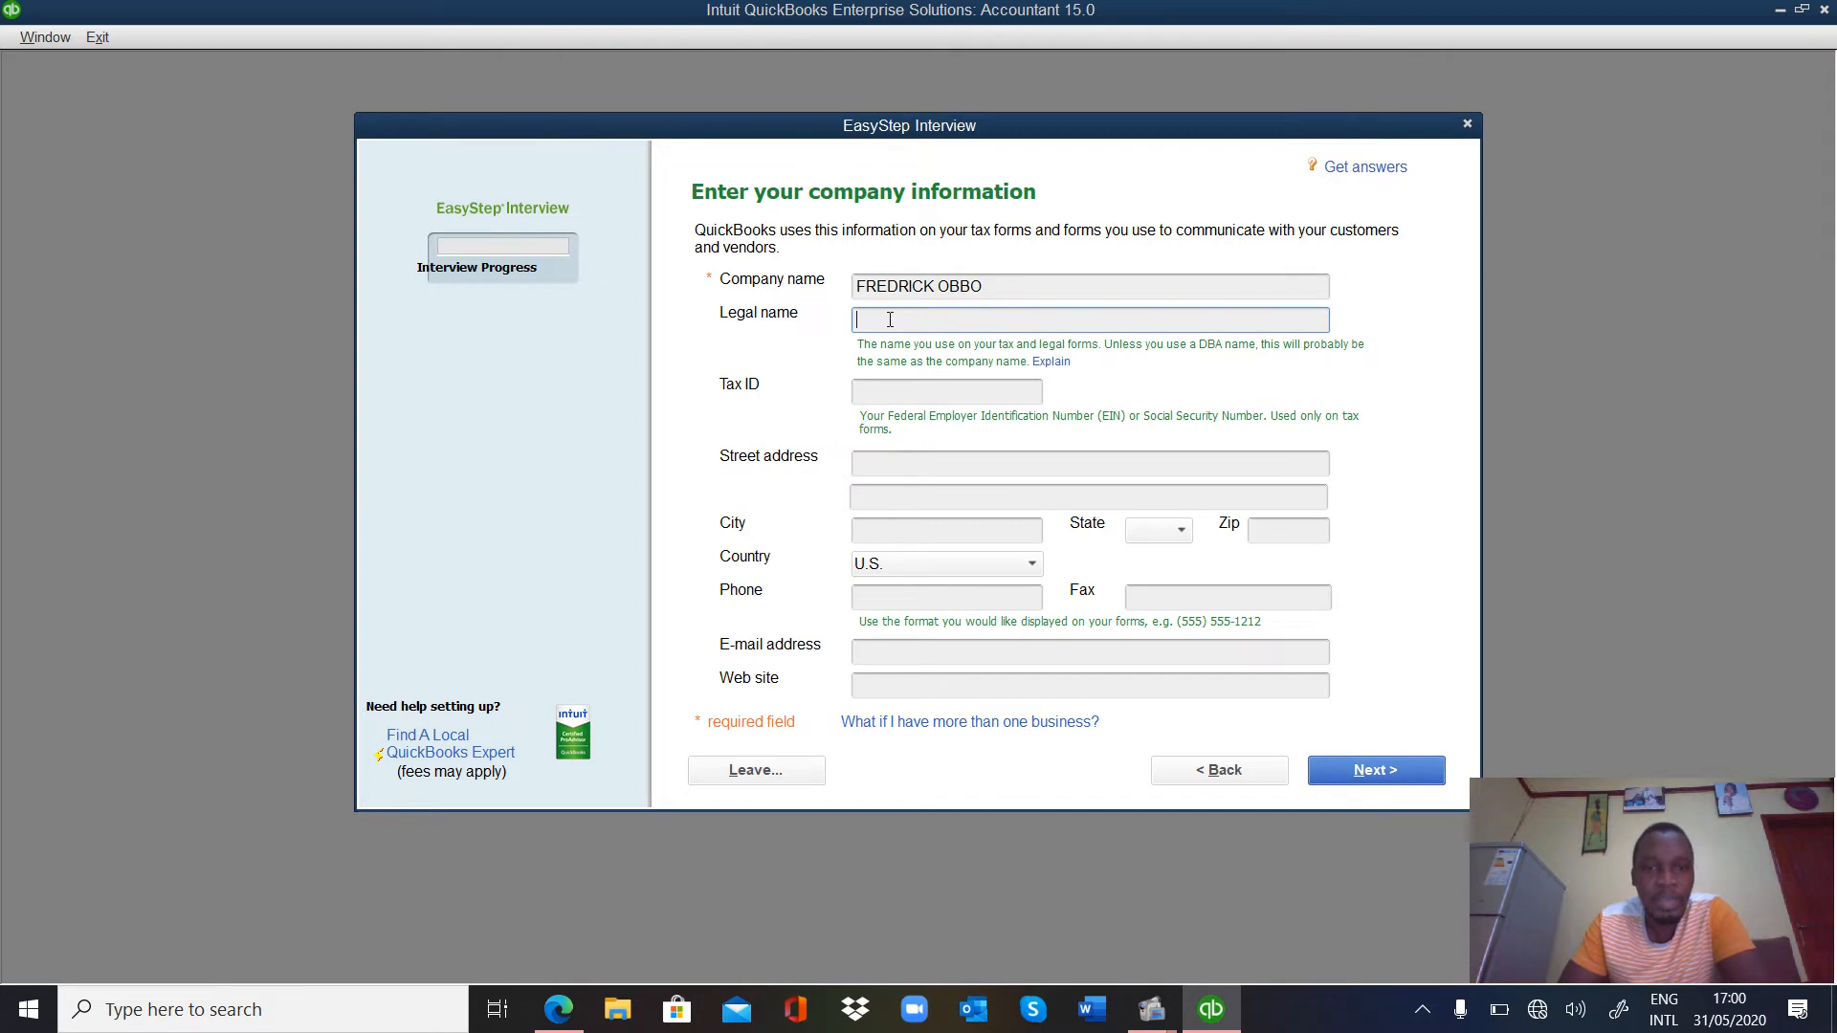
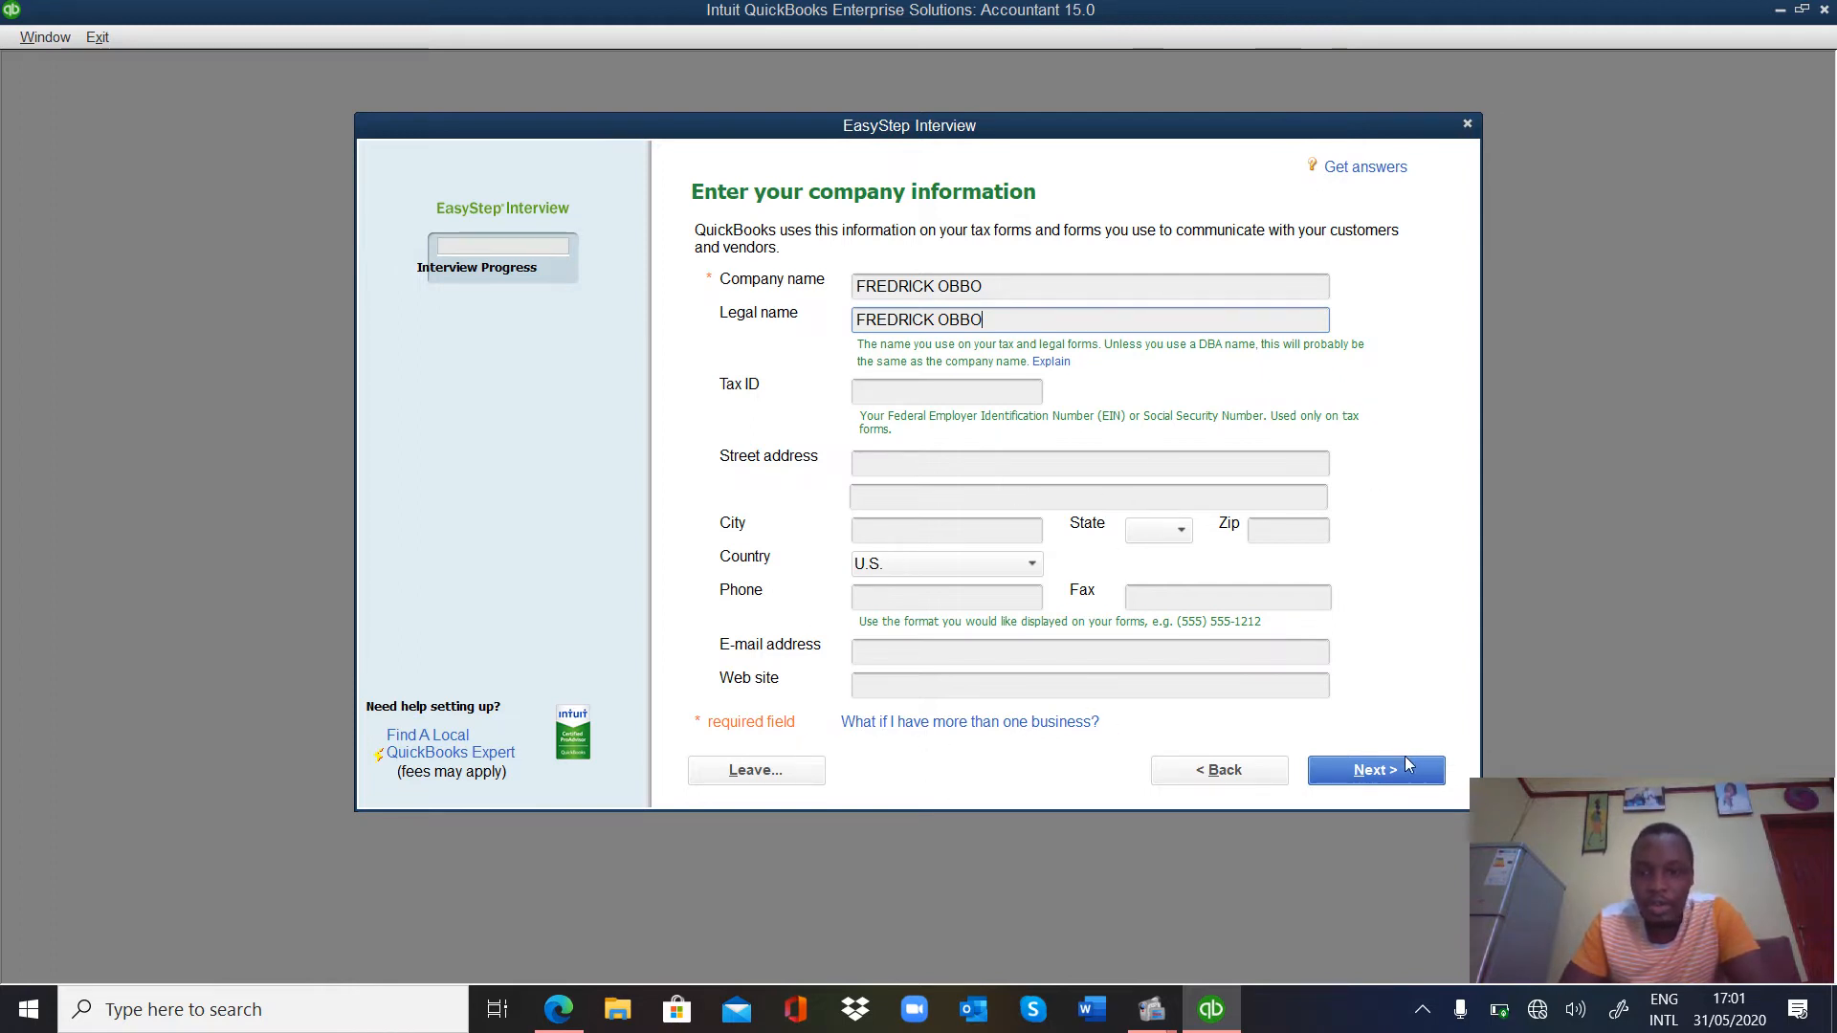
Advance to the Select your industry page and scroll down the industry list.
click(1384, 777)
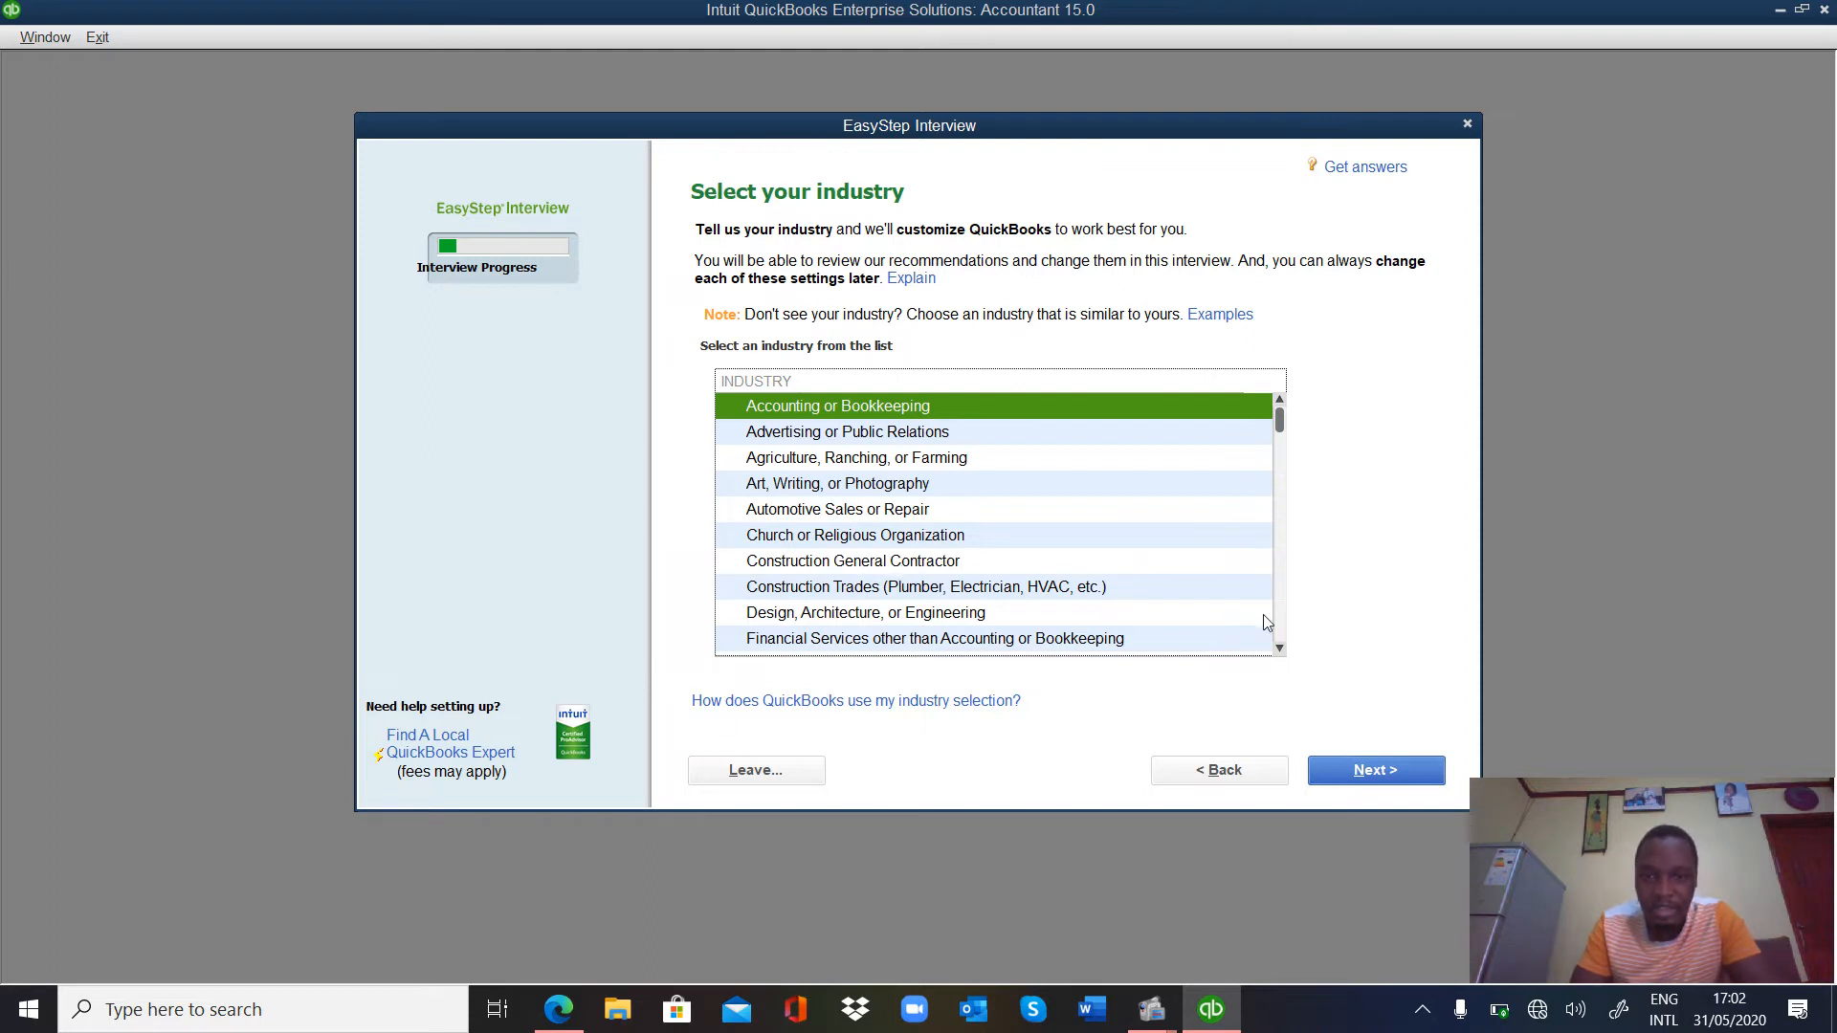
click(1279, 649)
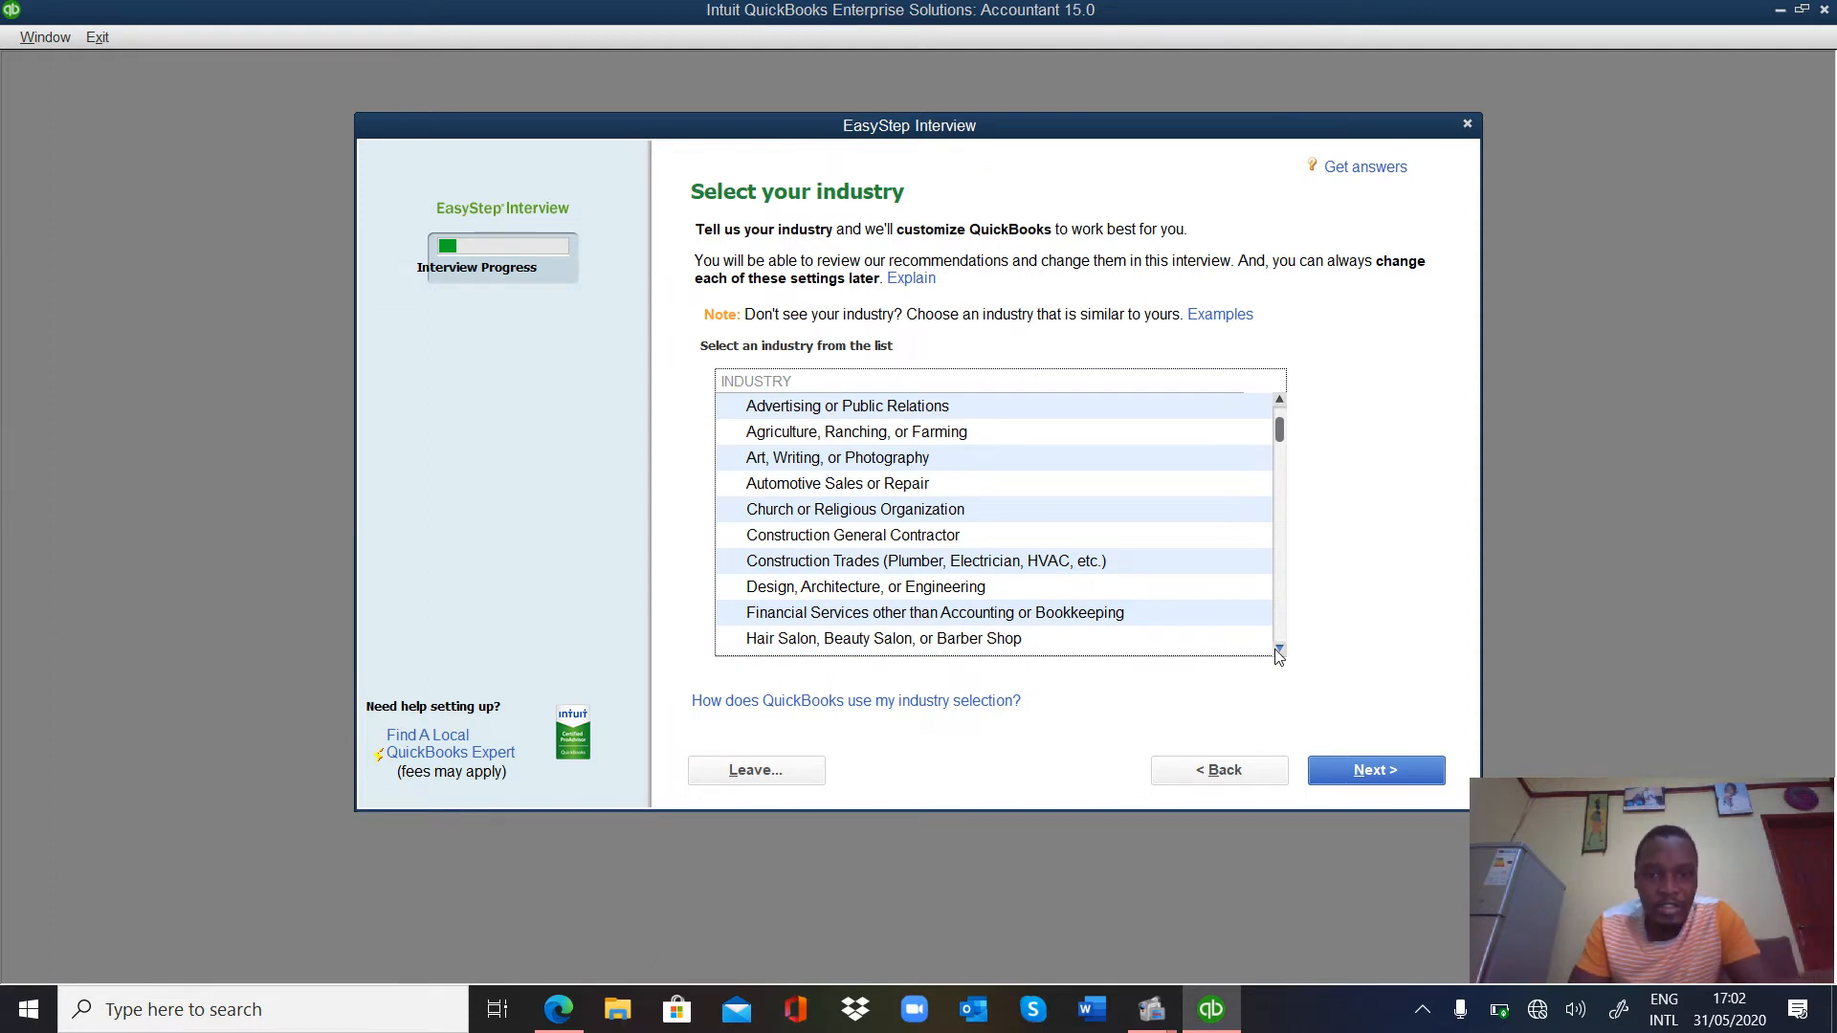
click(1279, 648)
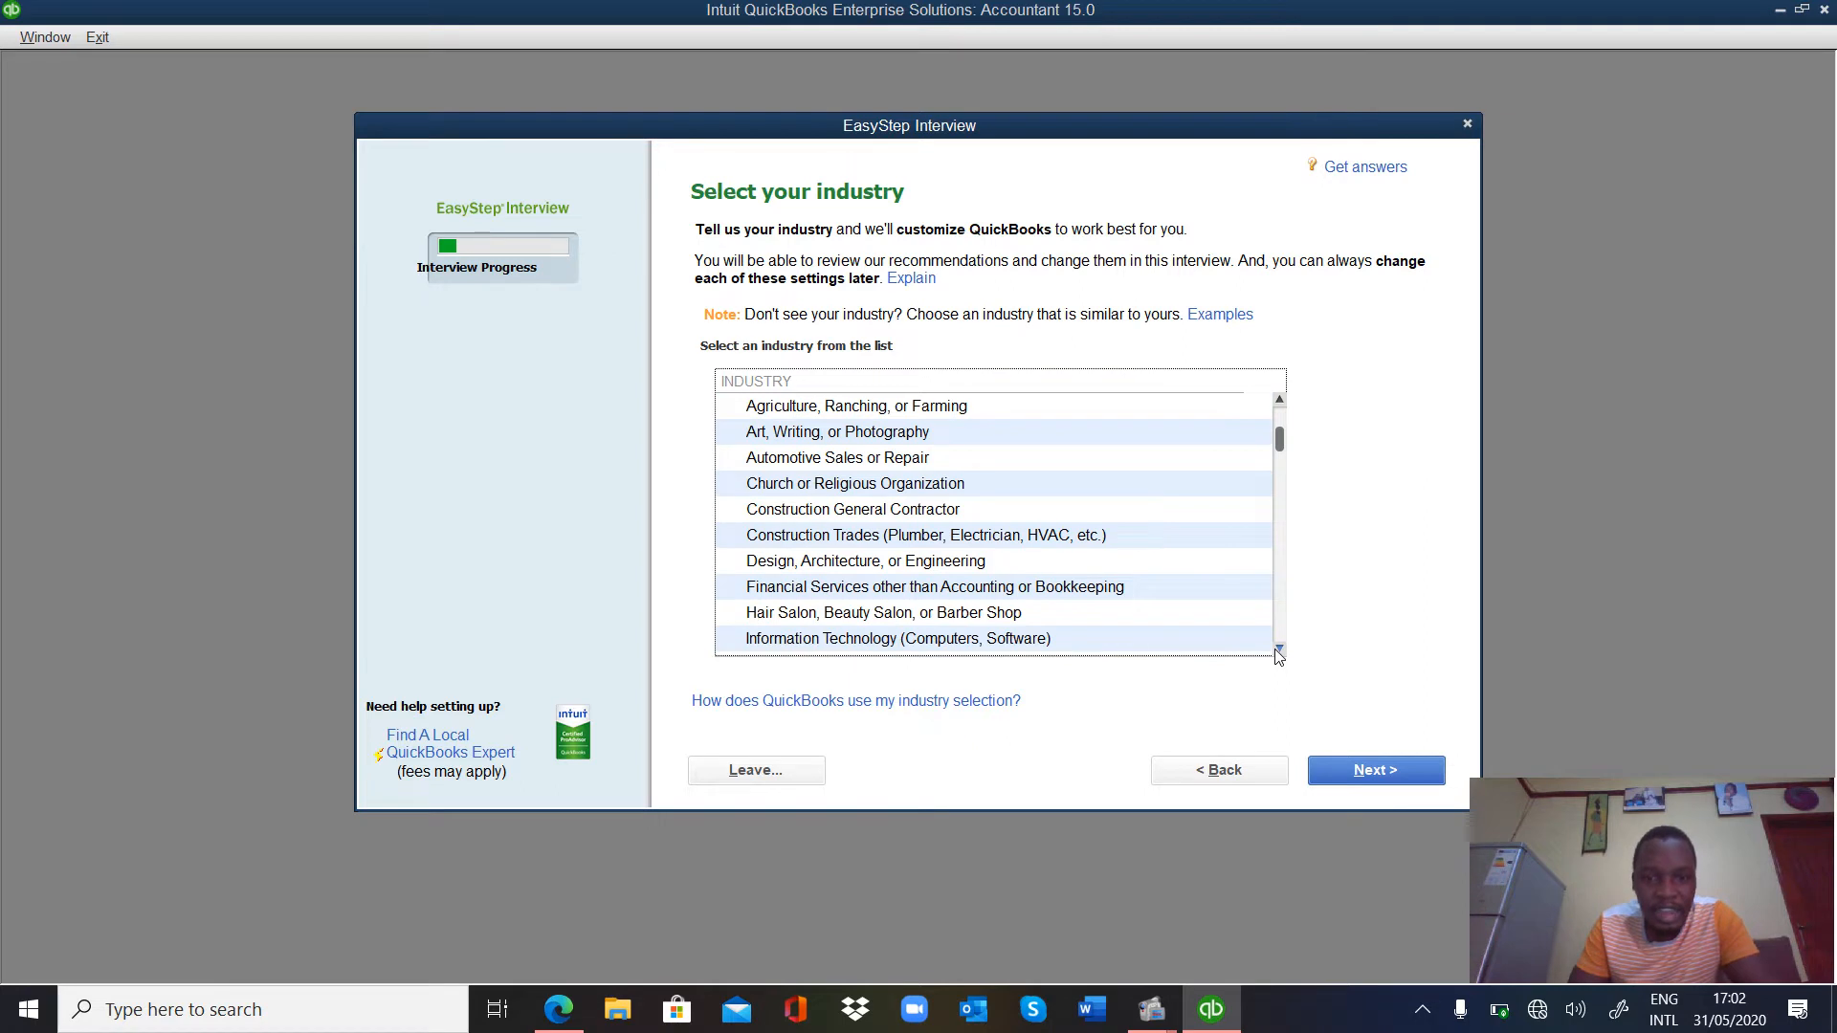
click(1279, 649)
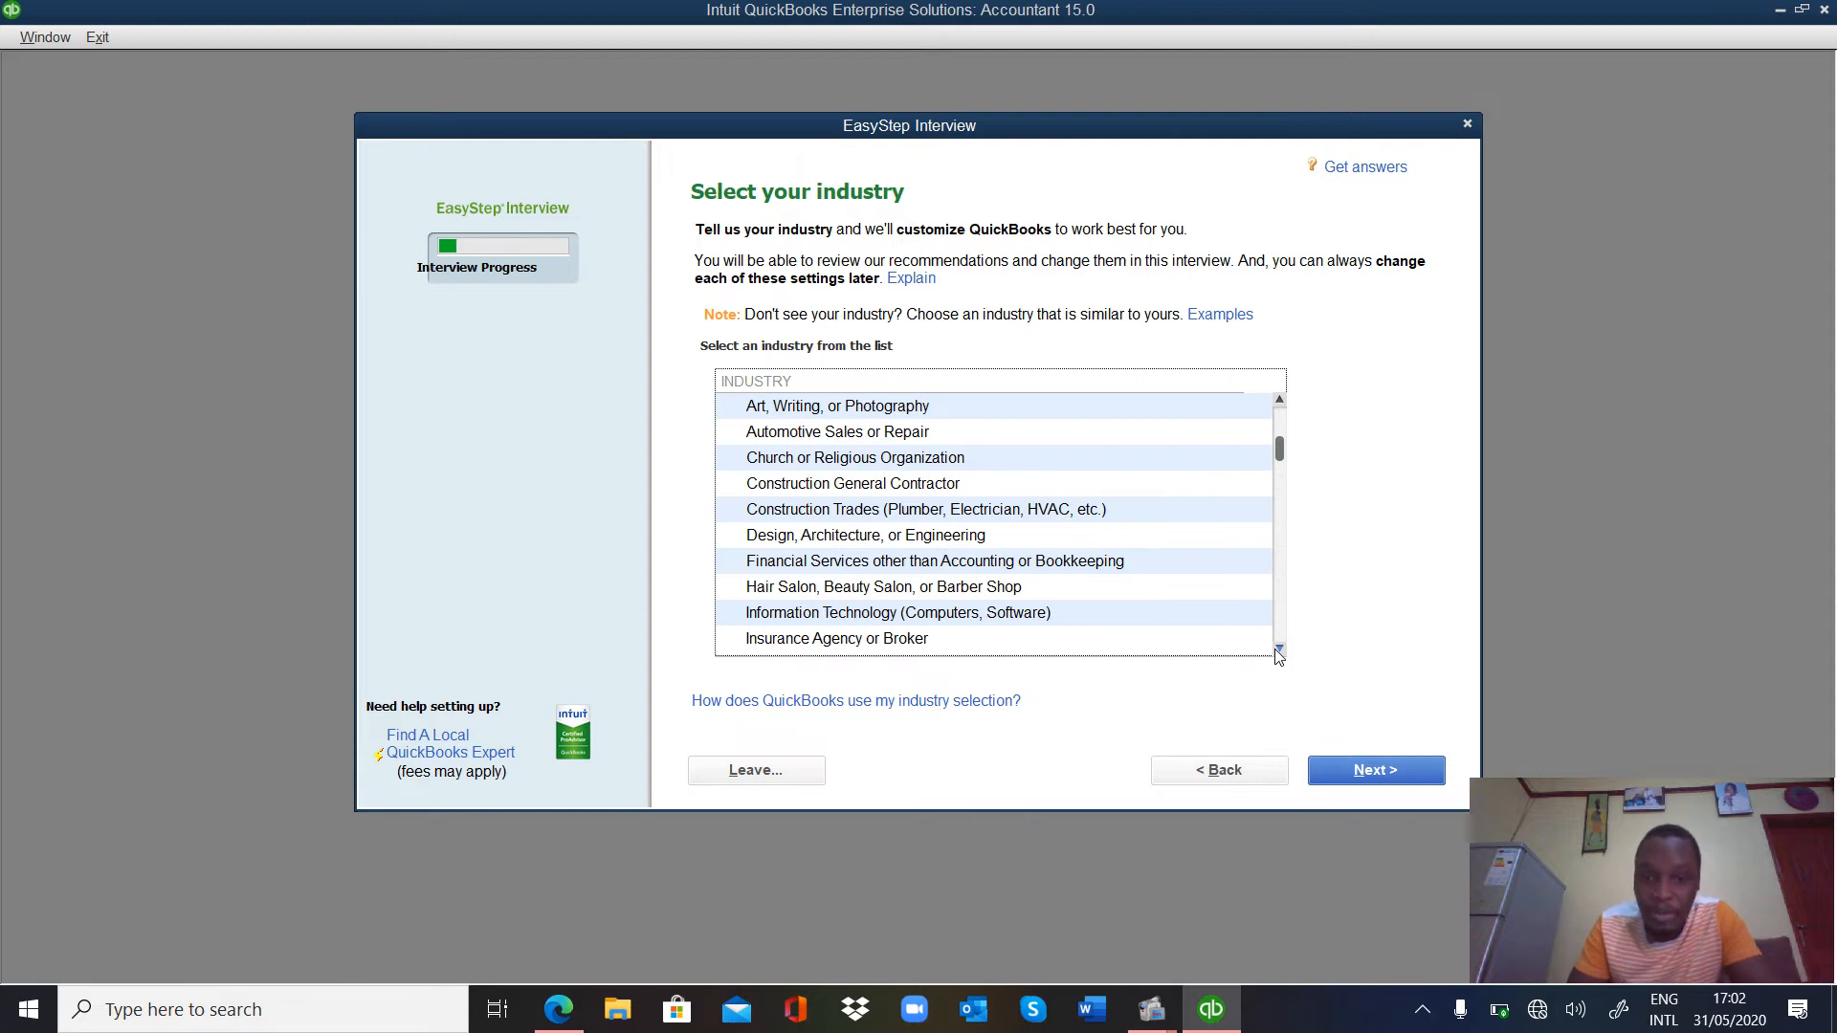
click(1279, 648)
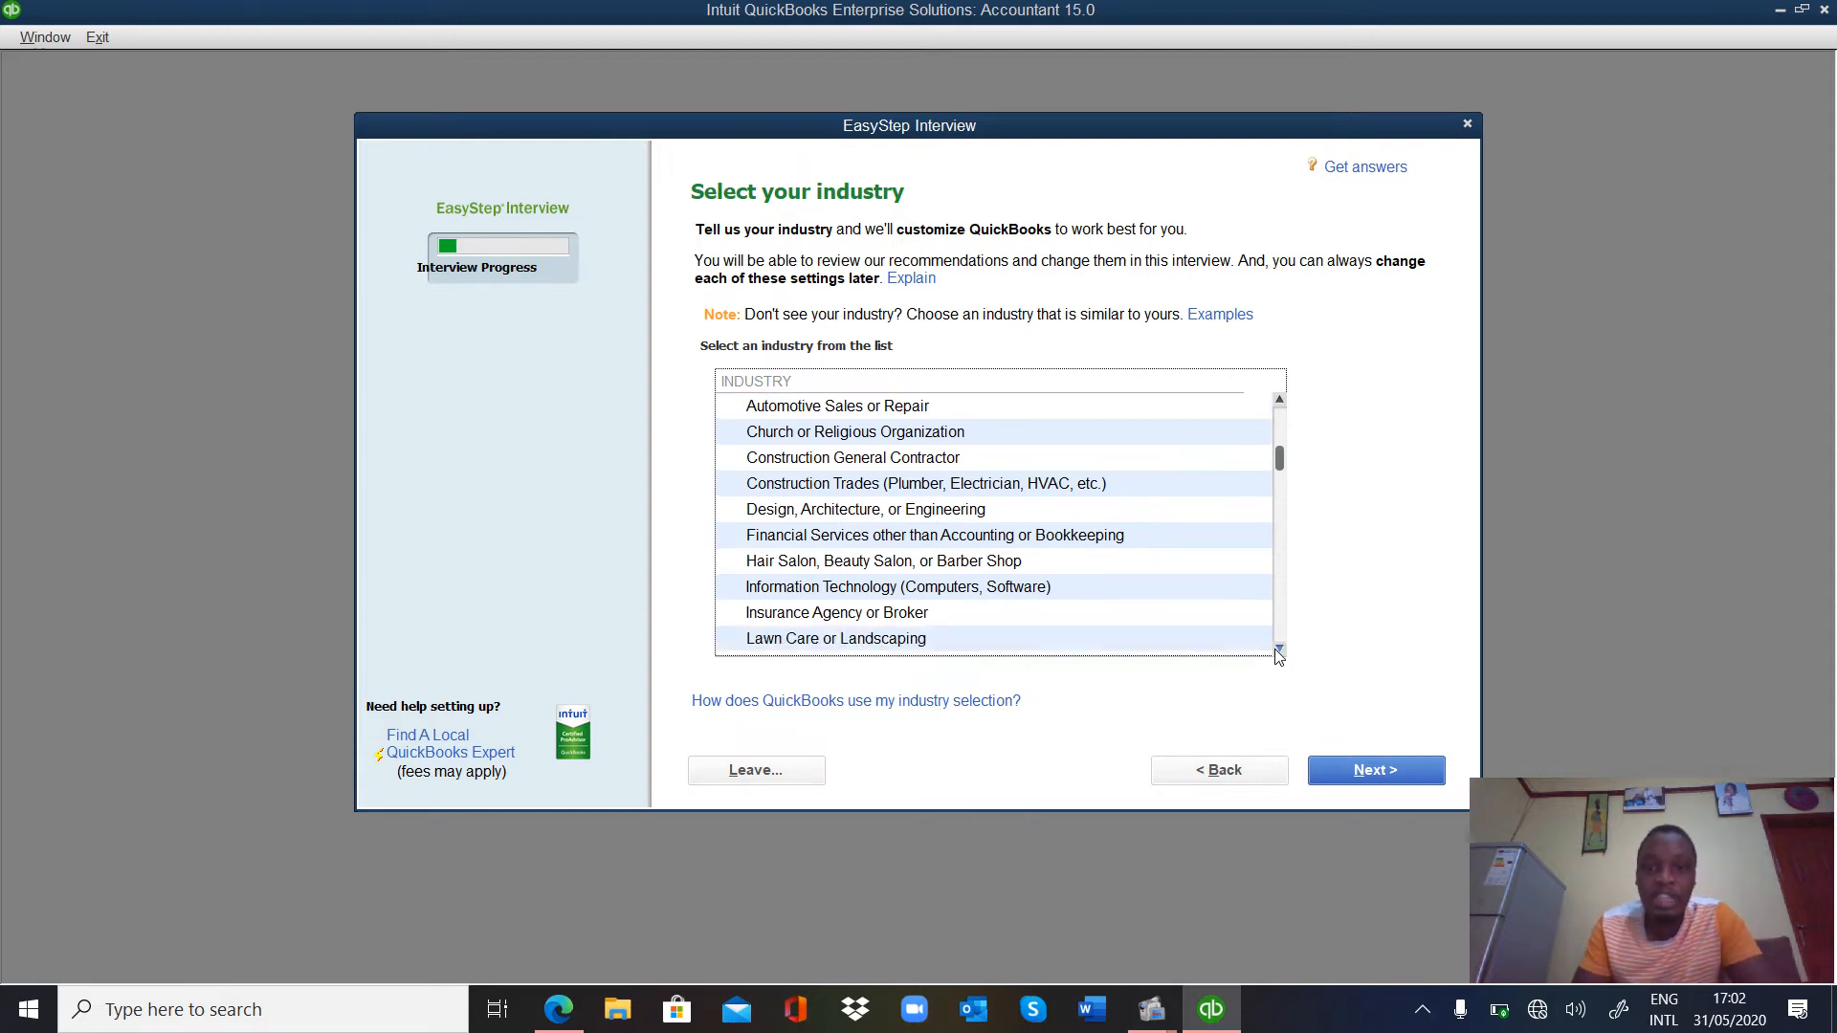
click(1280, 648)
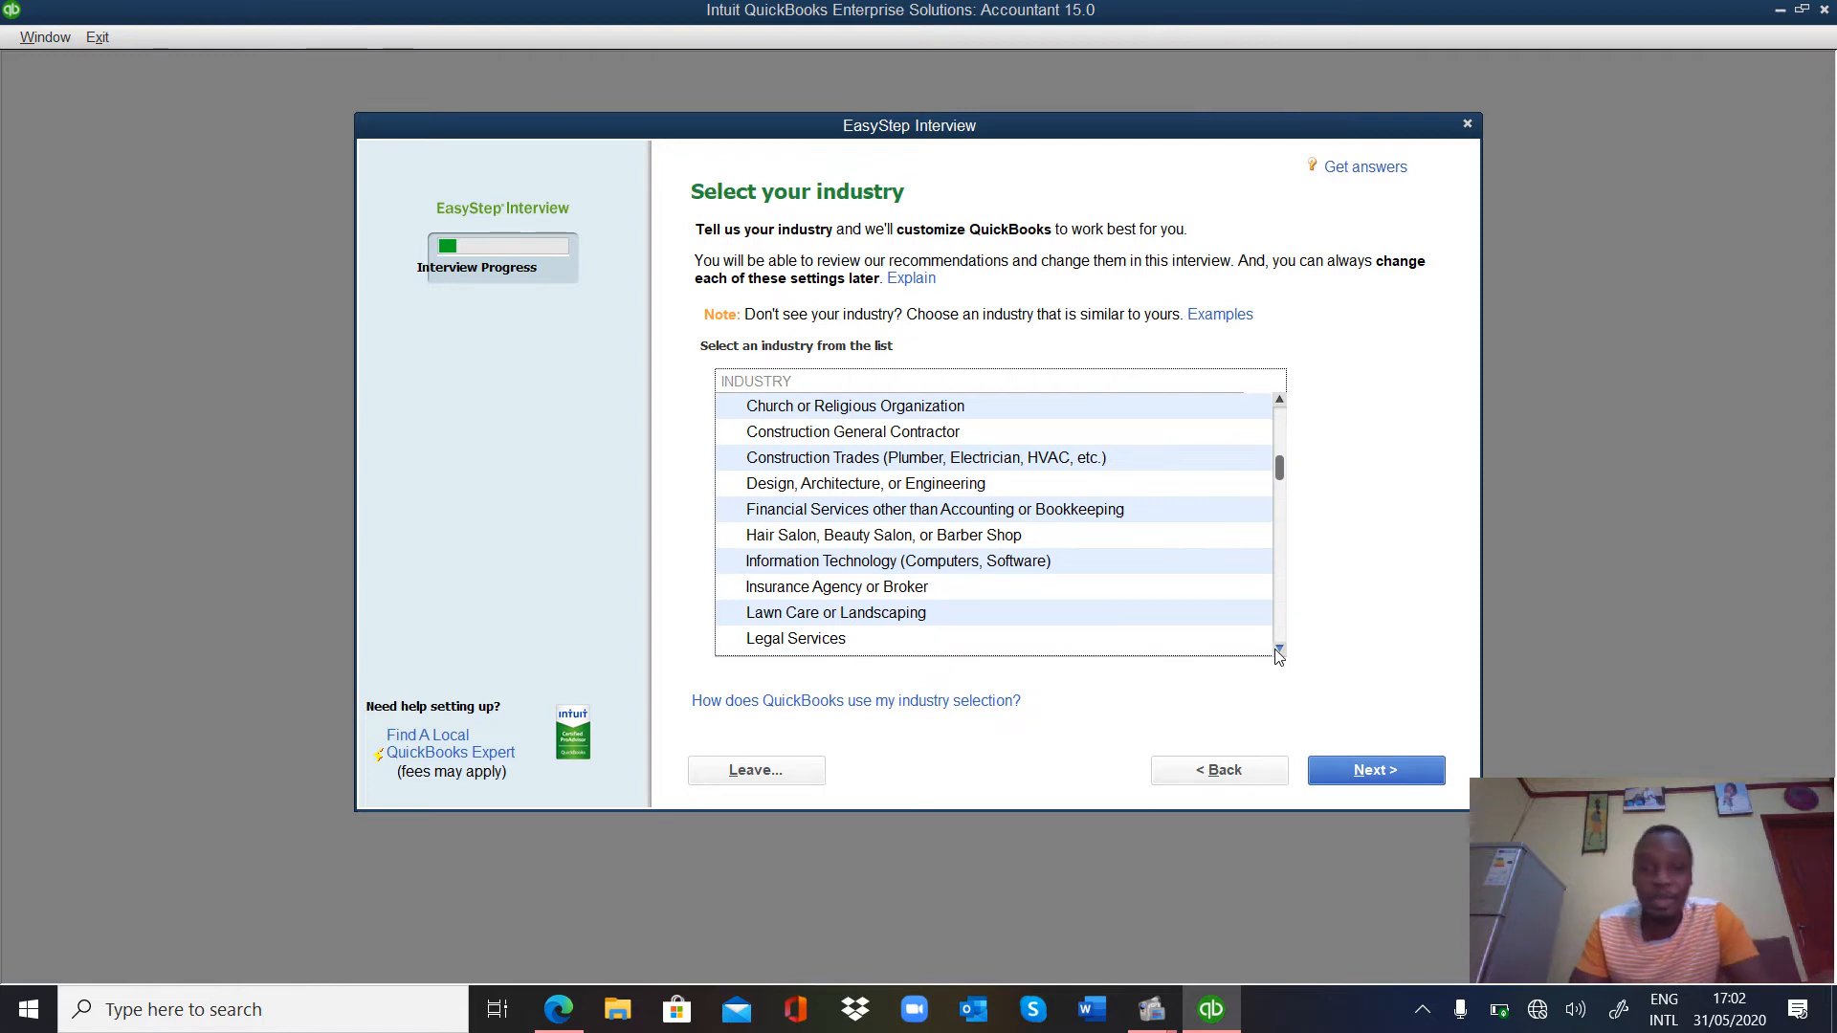
click(1279, 649)
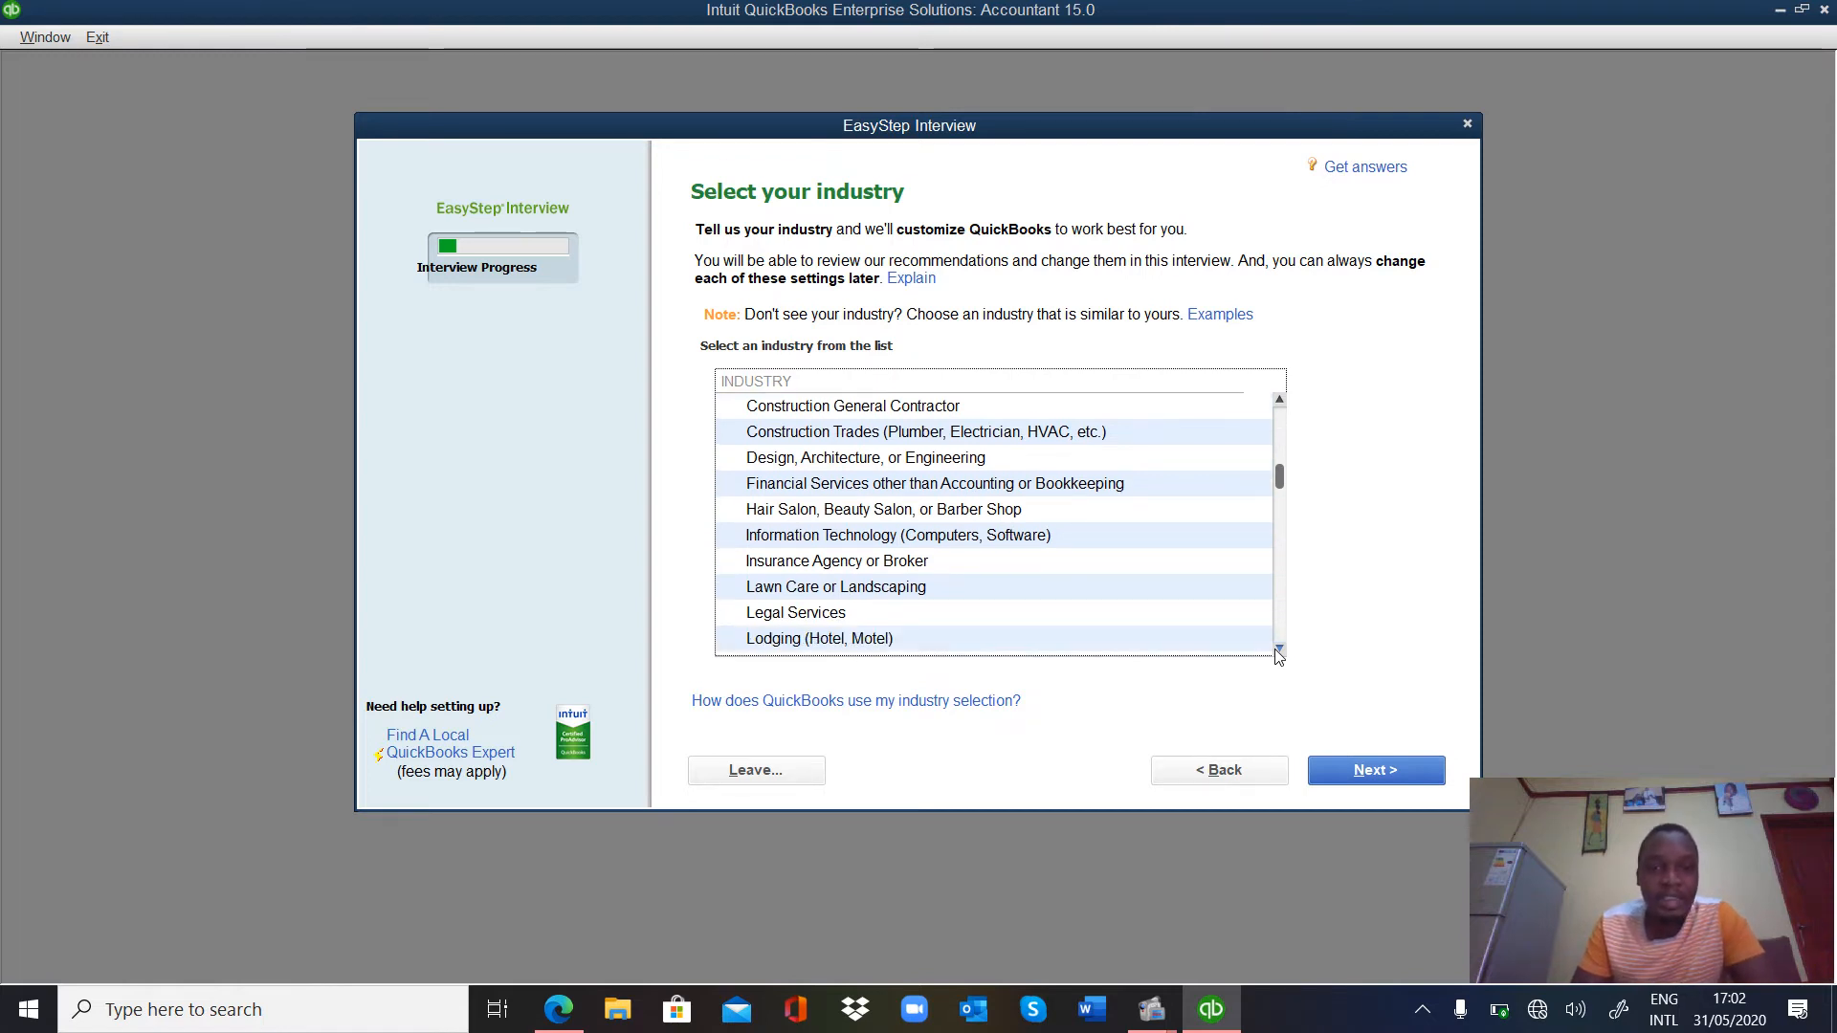
click(1279, 649)
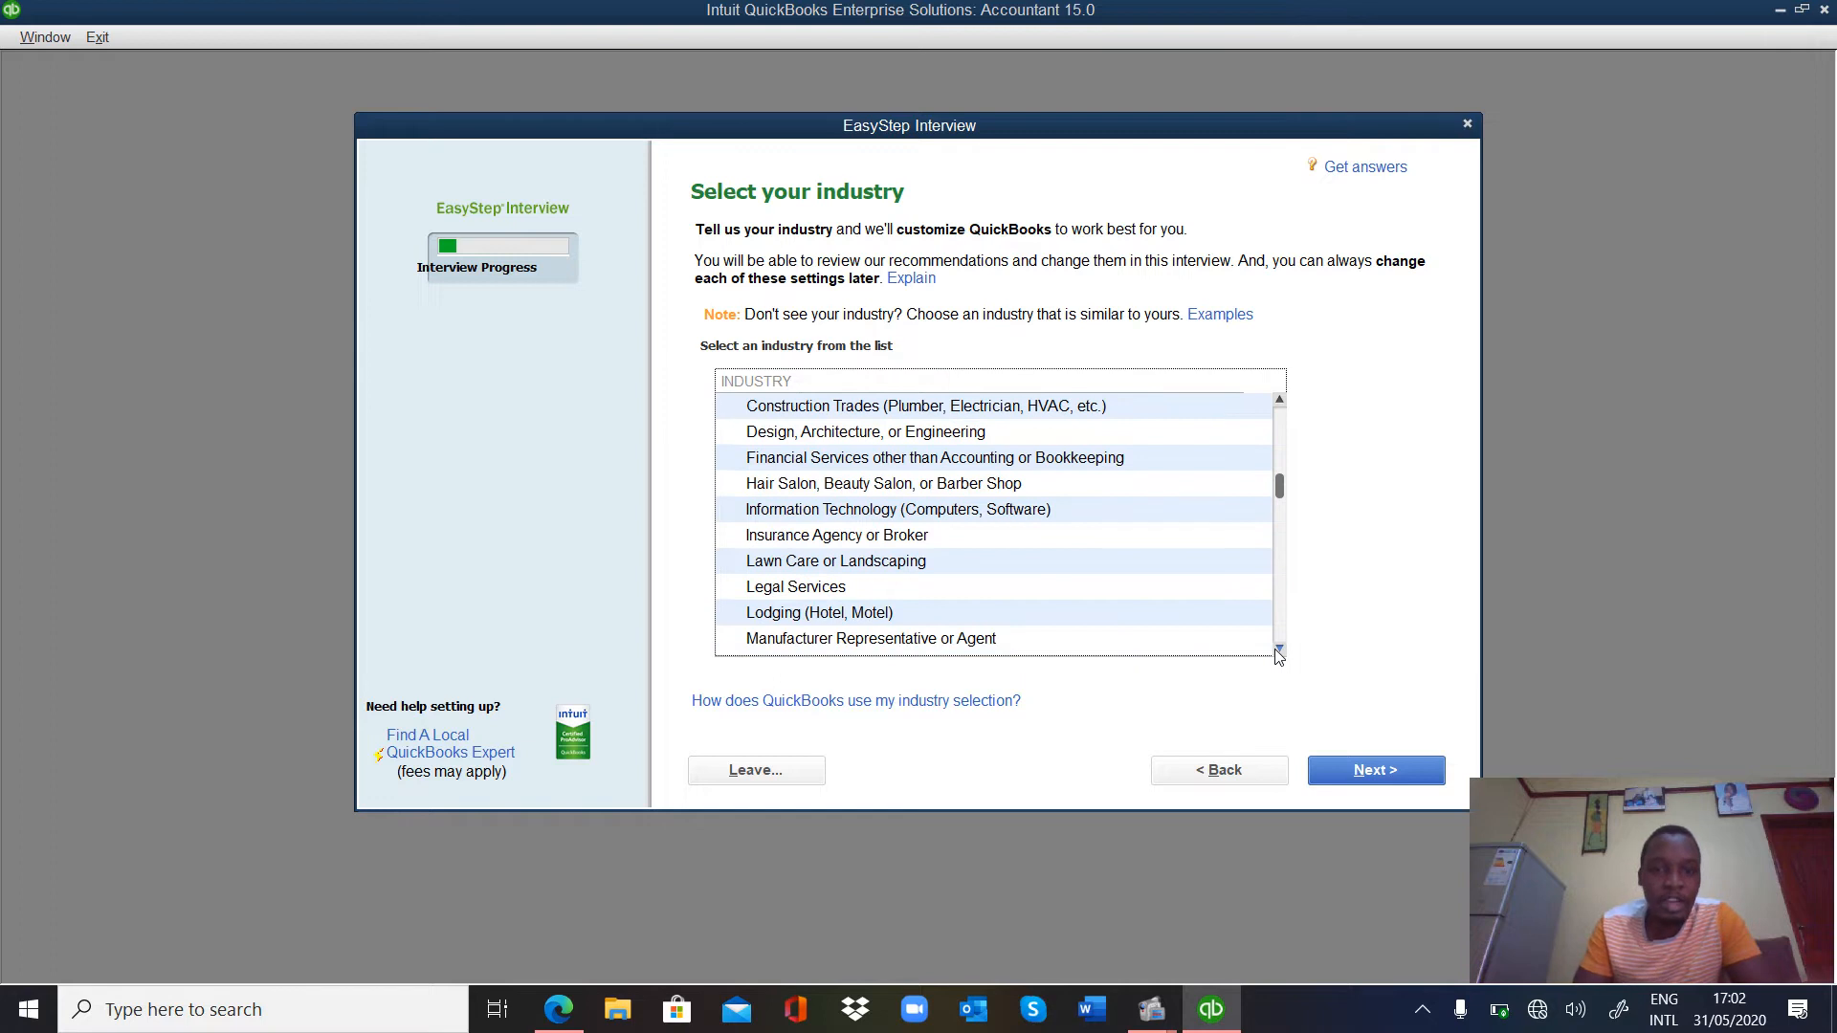
click(1279, 649)
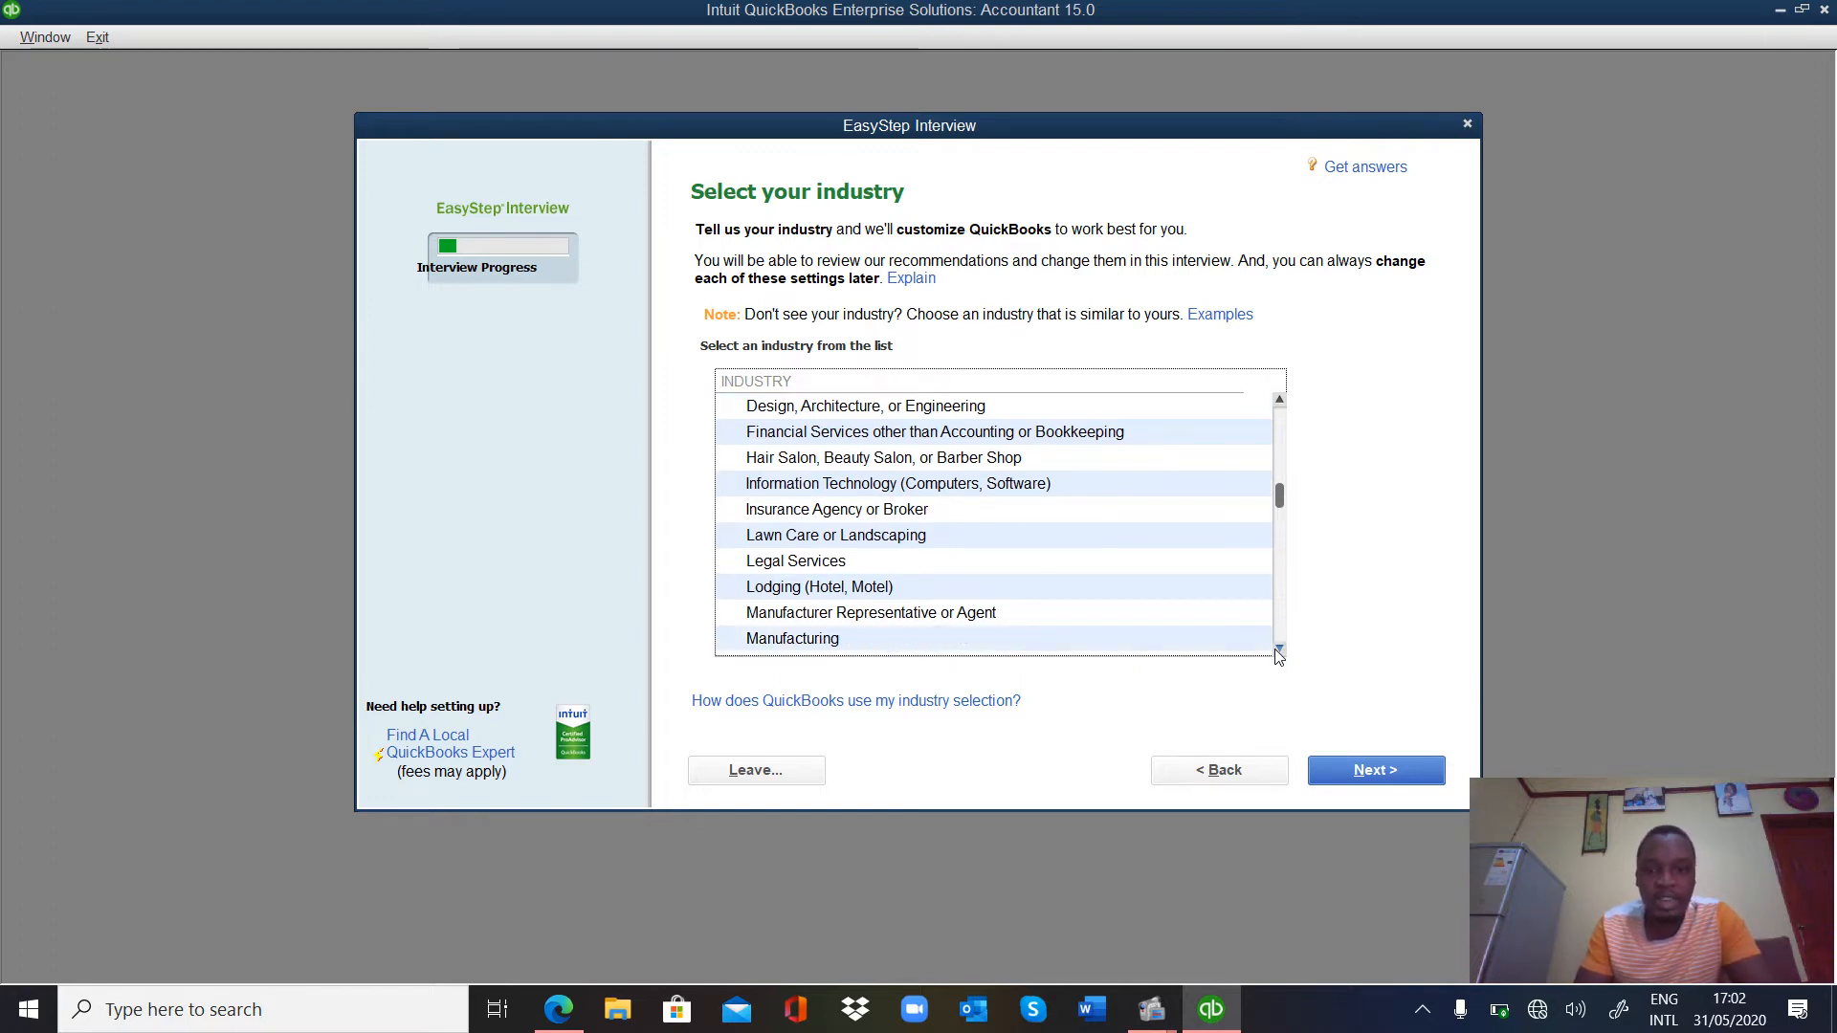
click(1280, 649)
click(1279, 649)
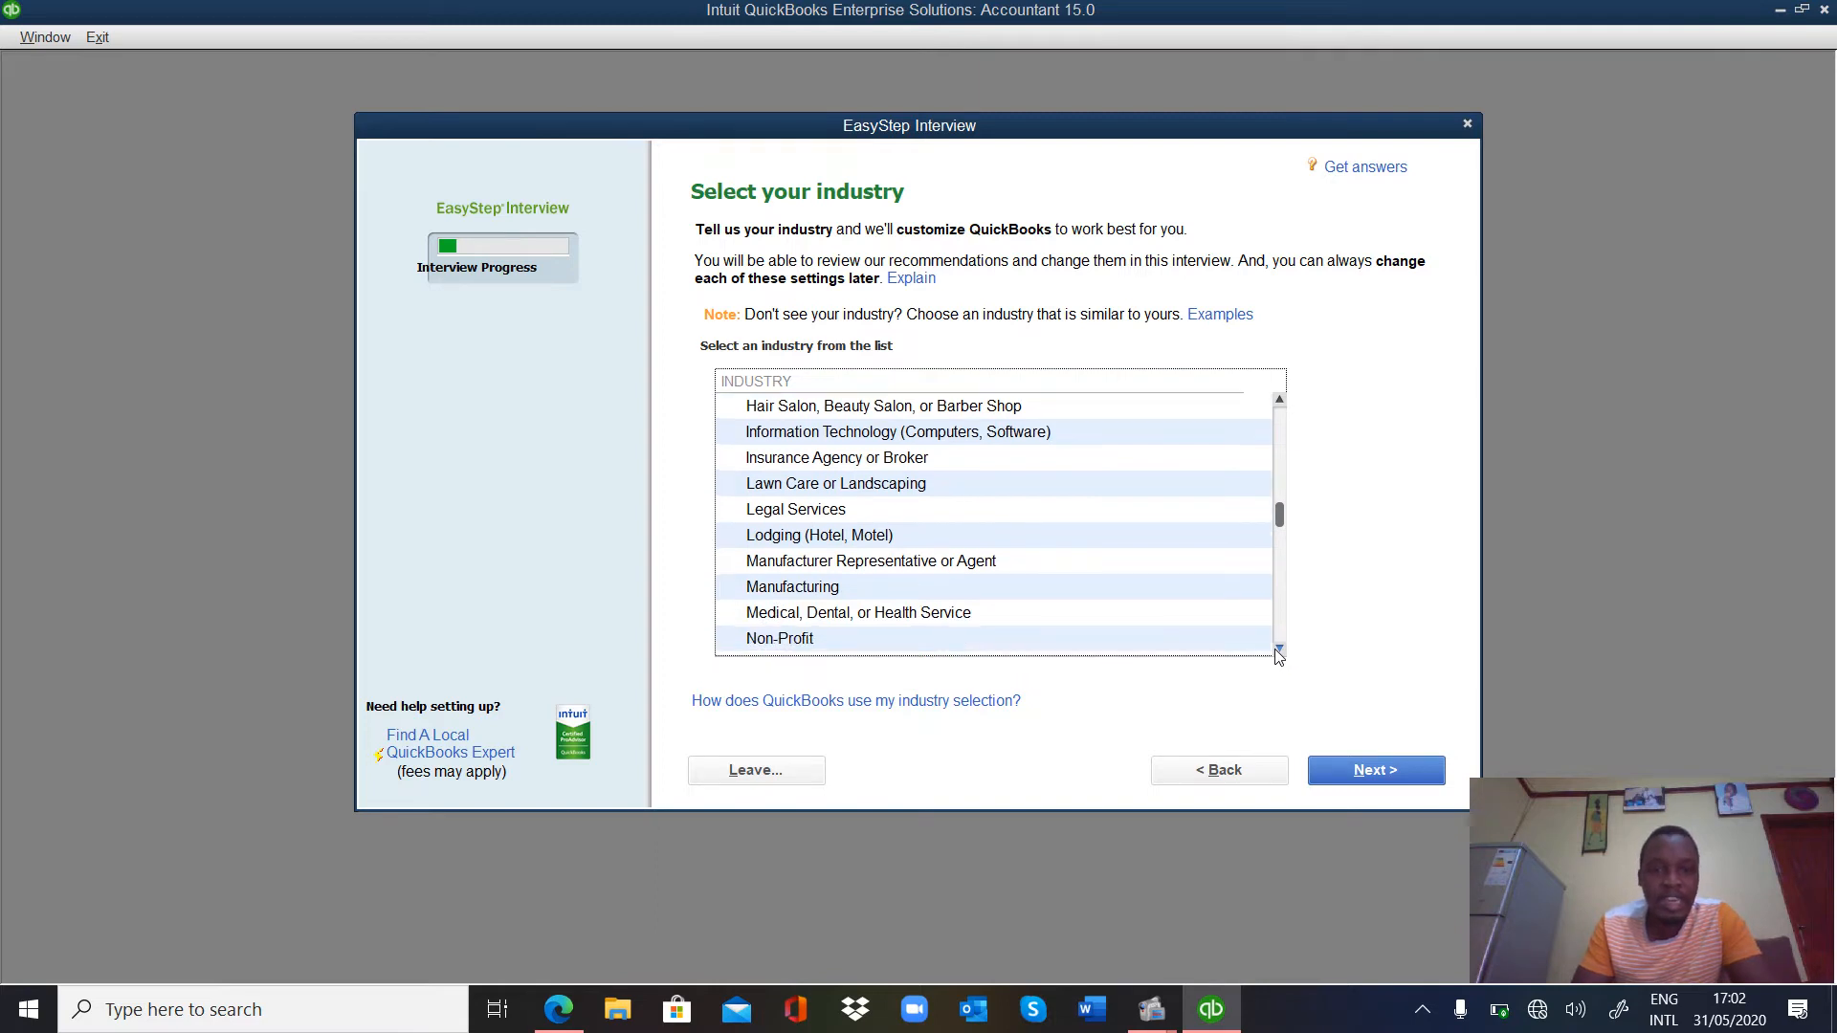
click(1279, 650)
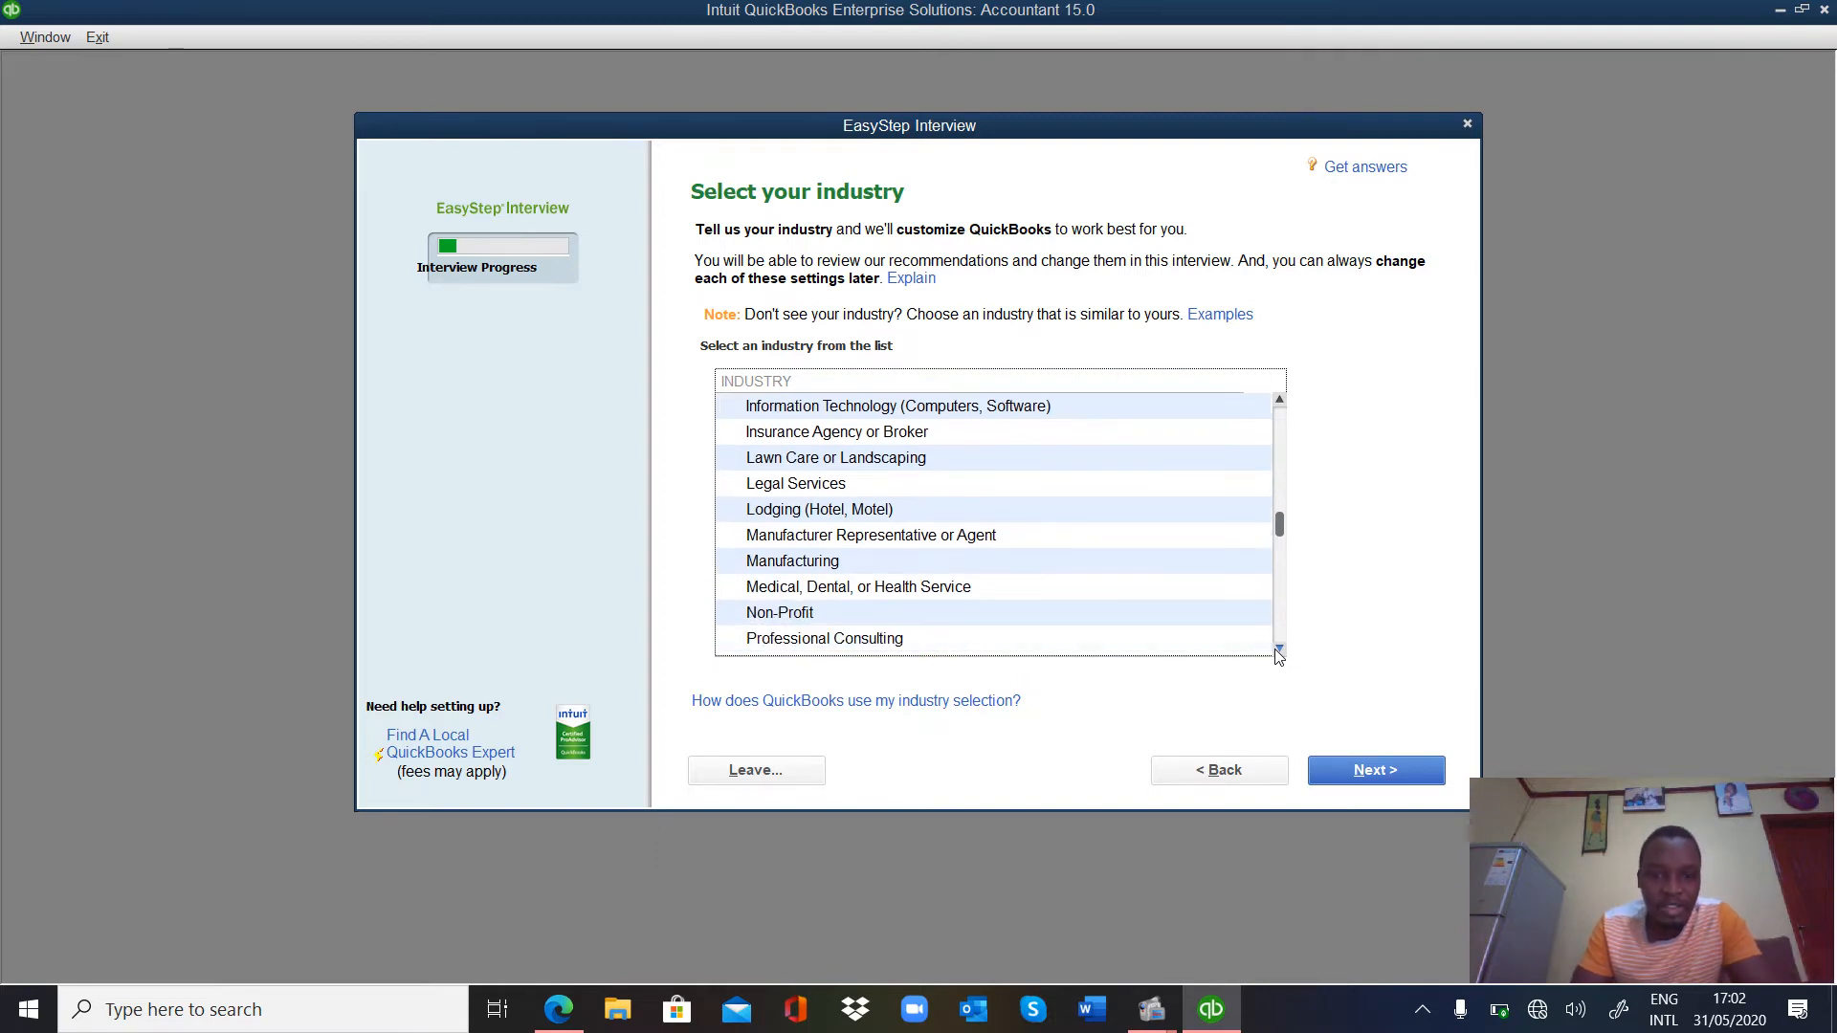
click(1279, 650)
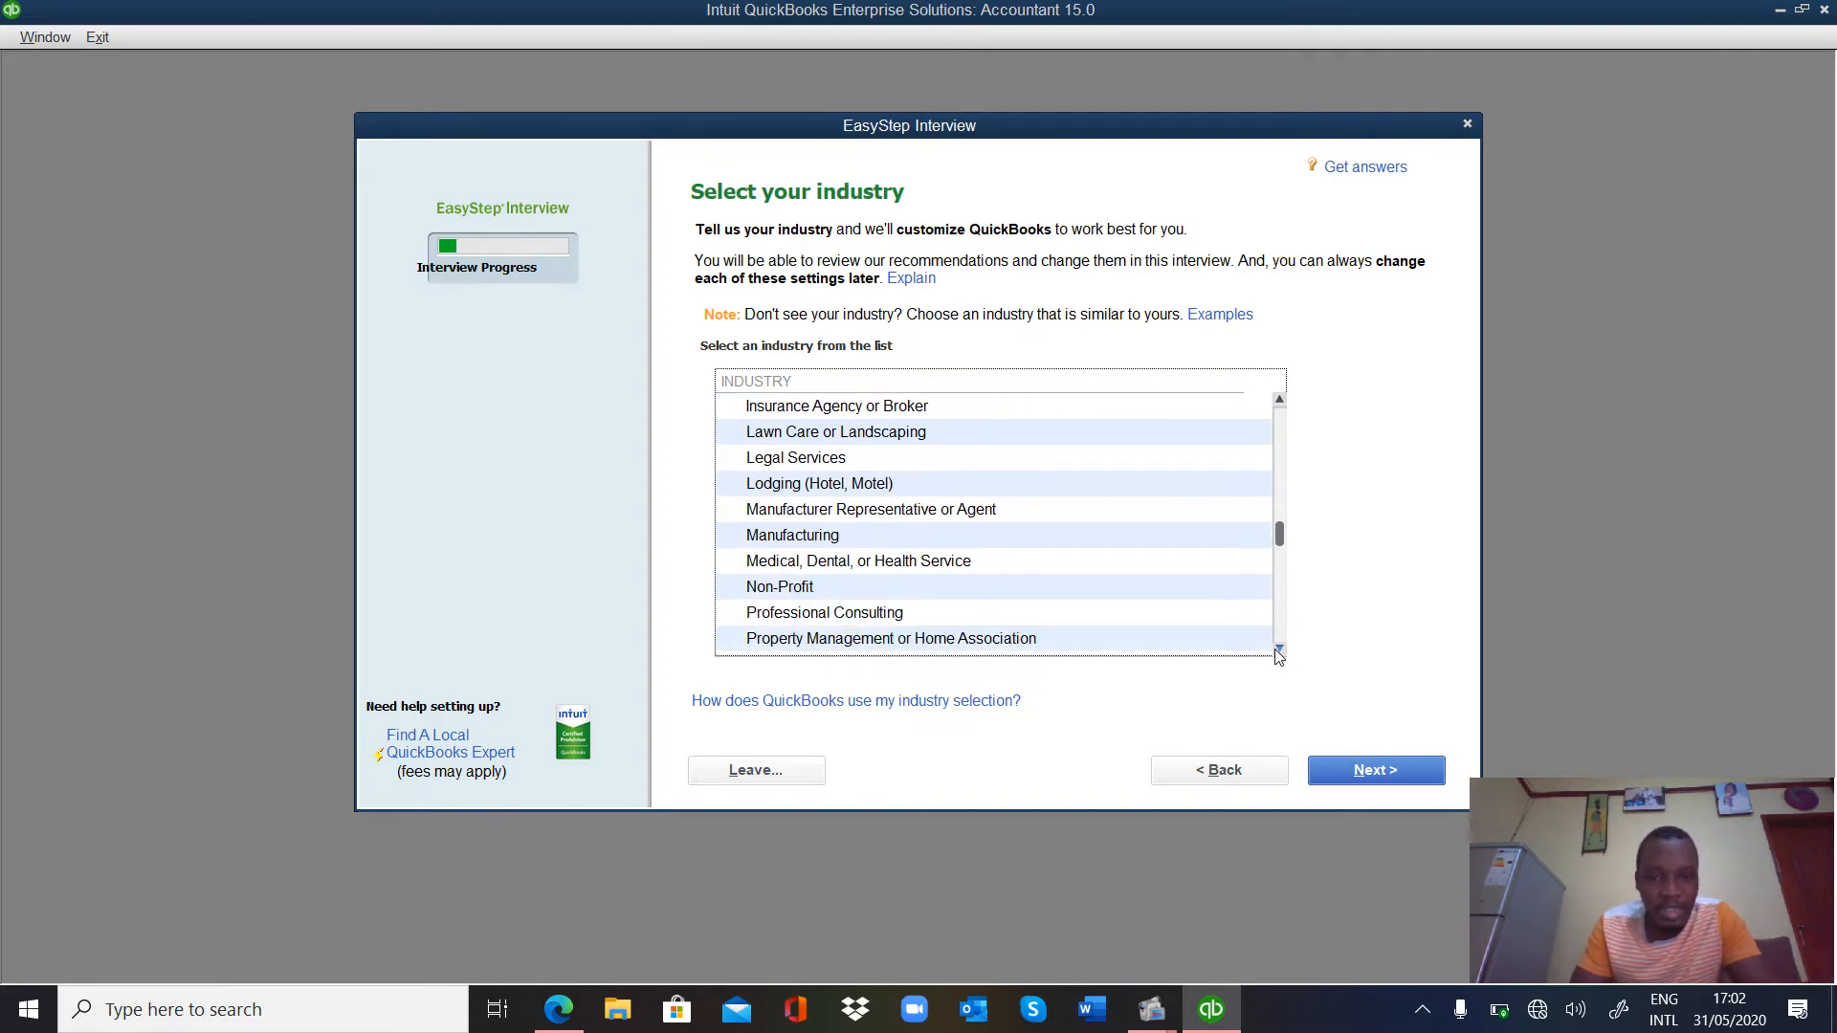
click(1279, 650)
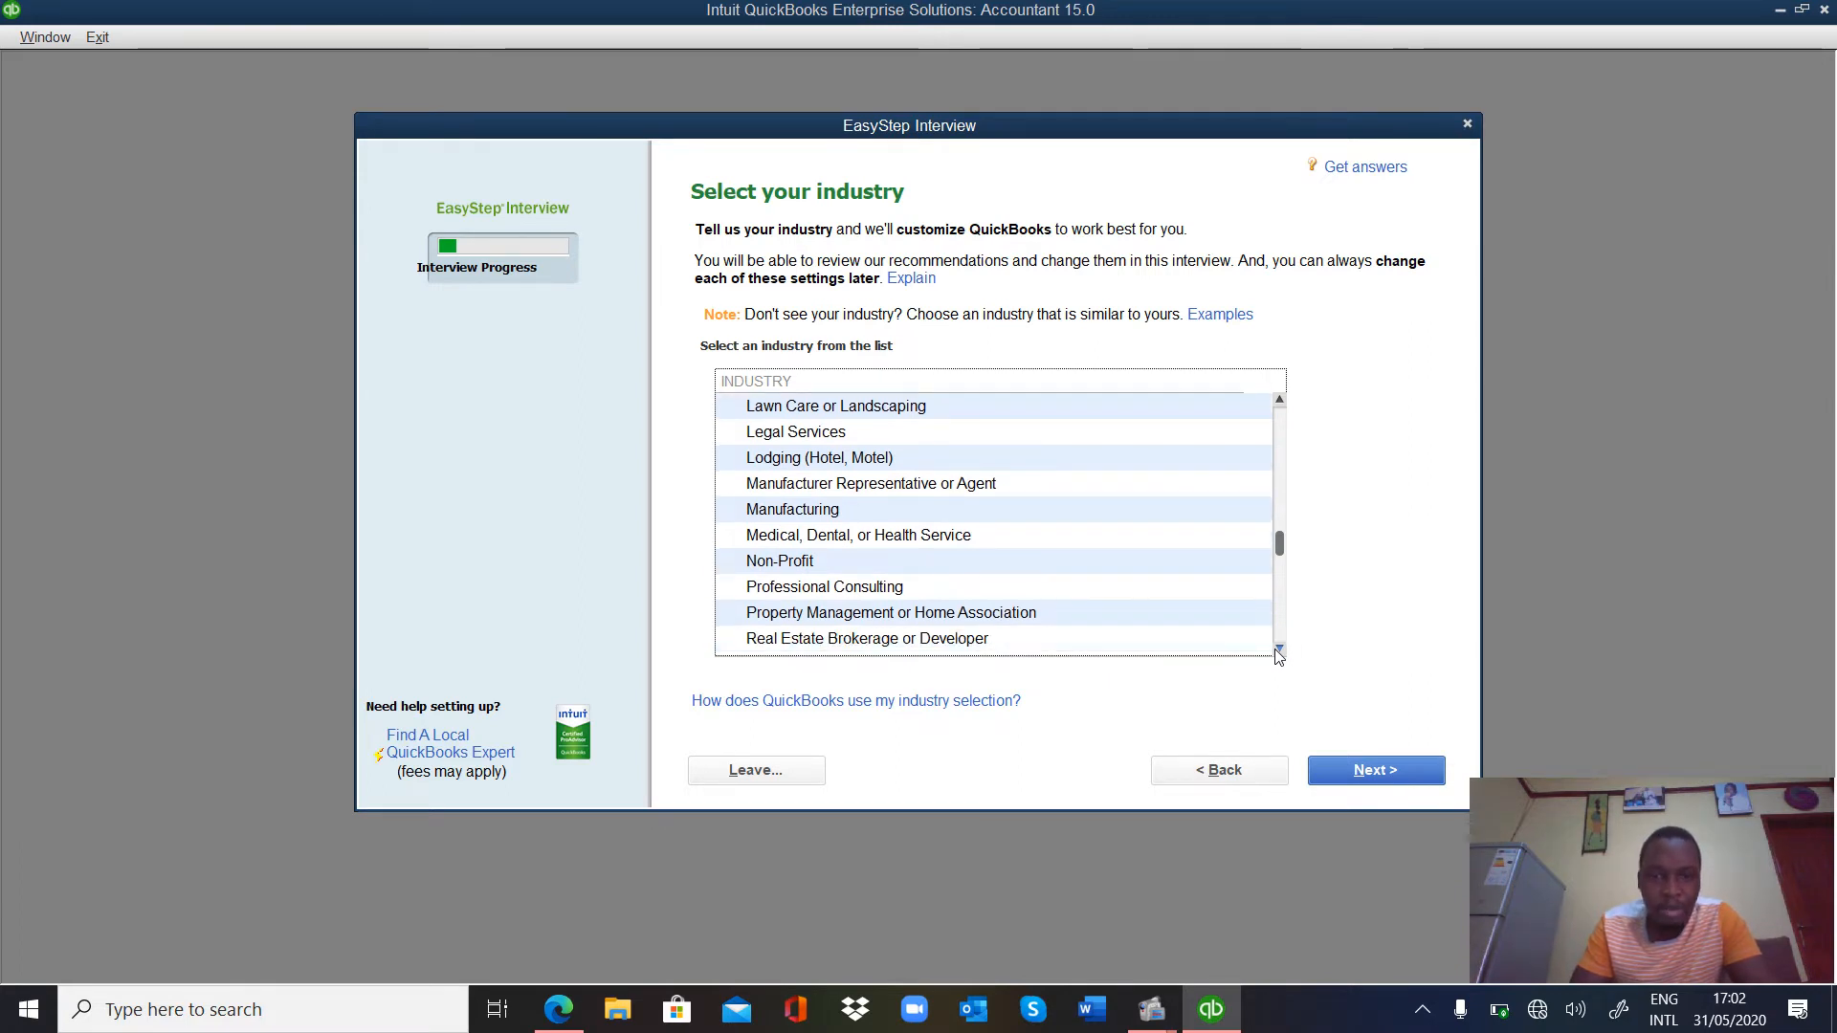
click(1279, 650)
click(1279, 649)
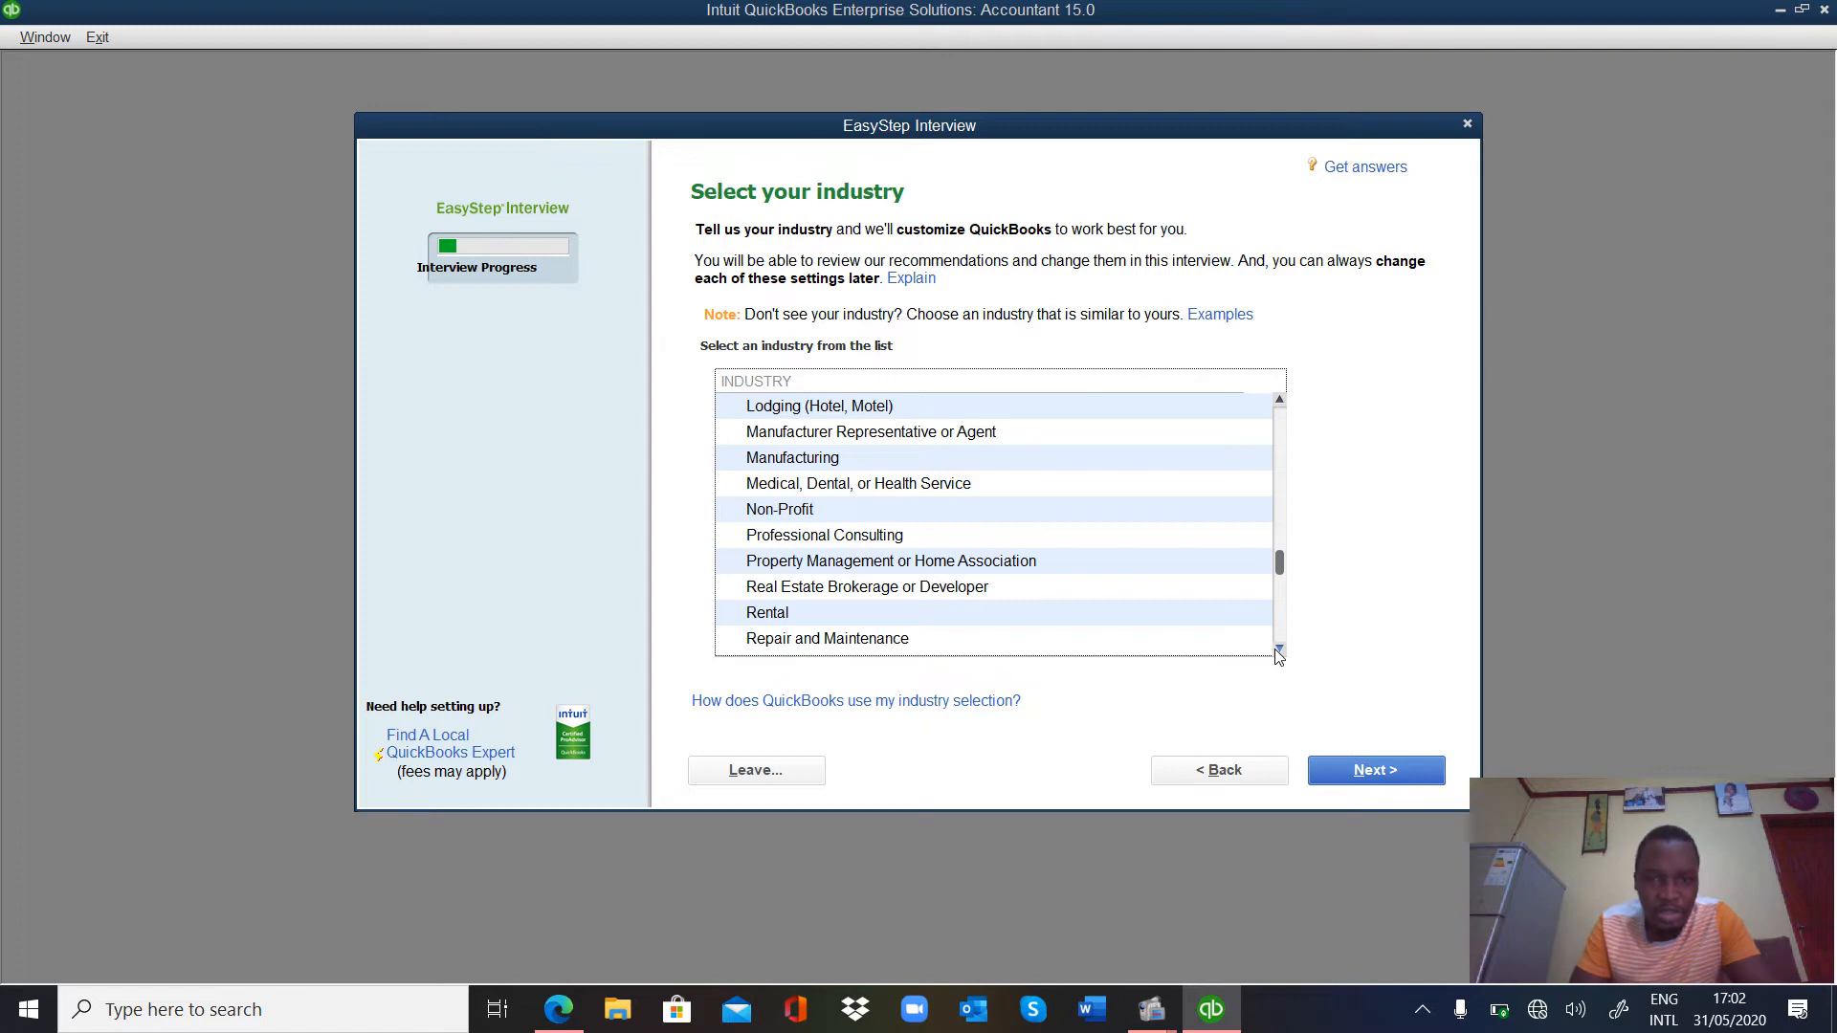
click(1279, 649)
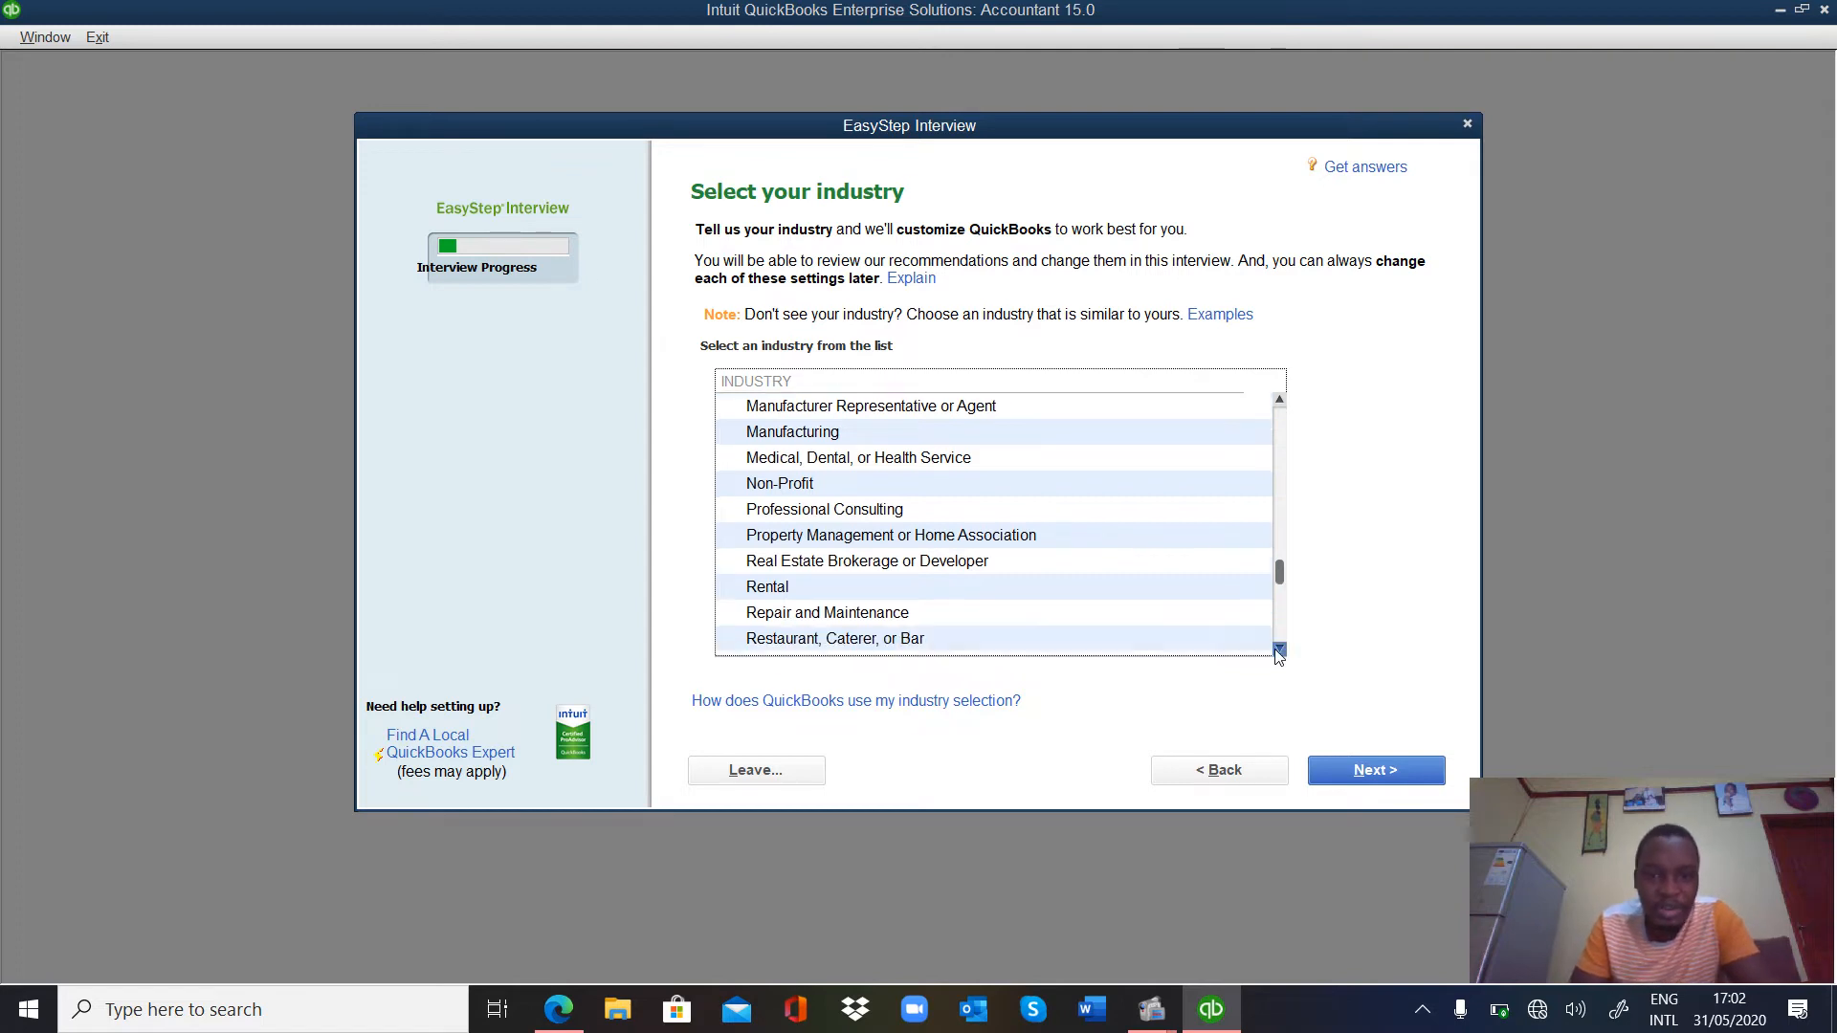
click(1279, 649)
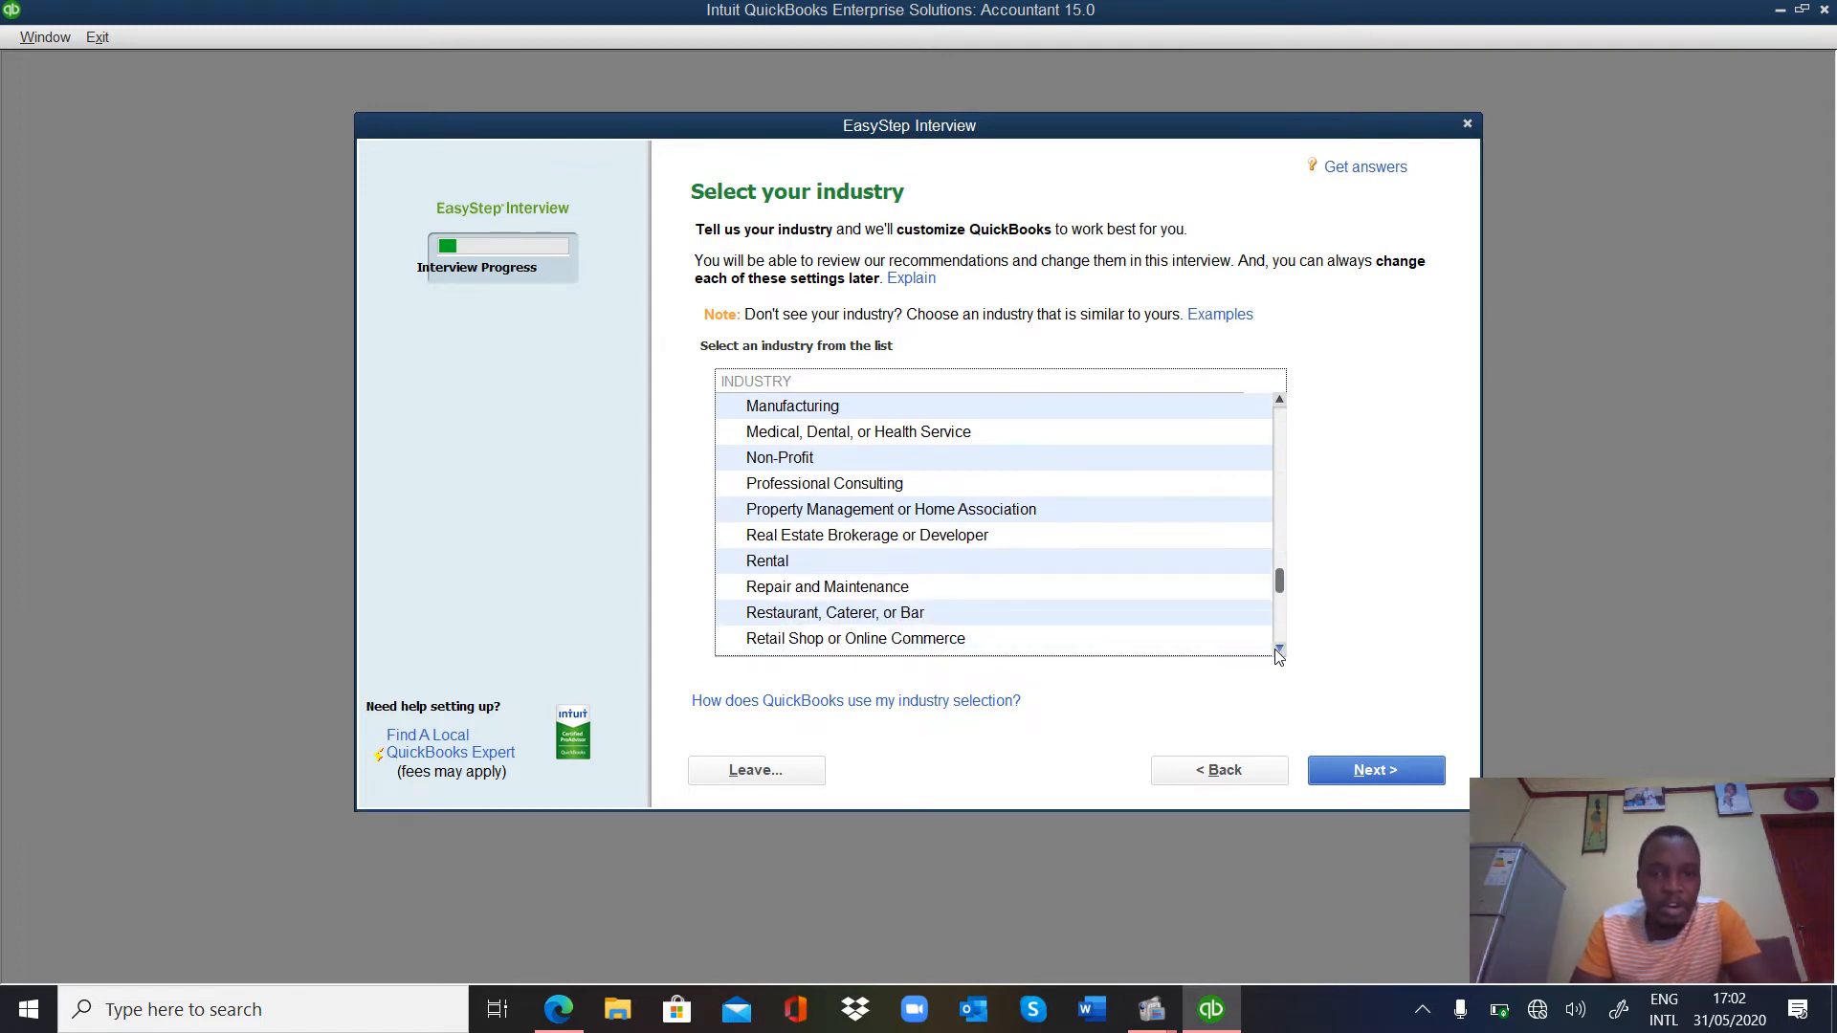
click(1279, 649)
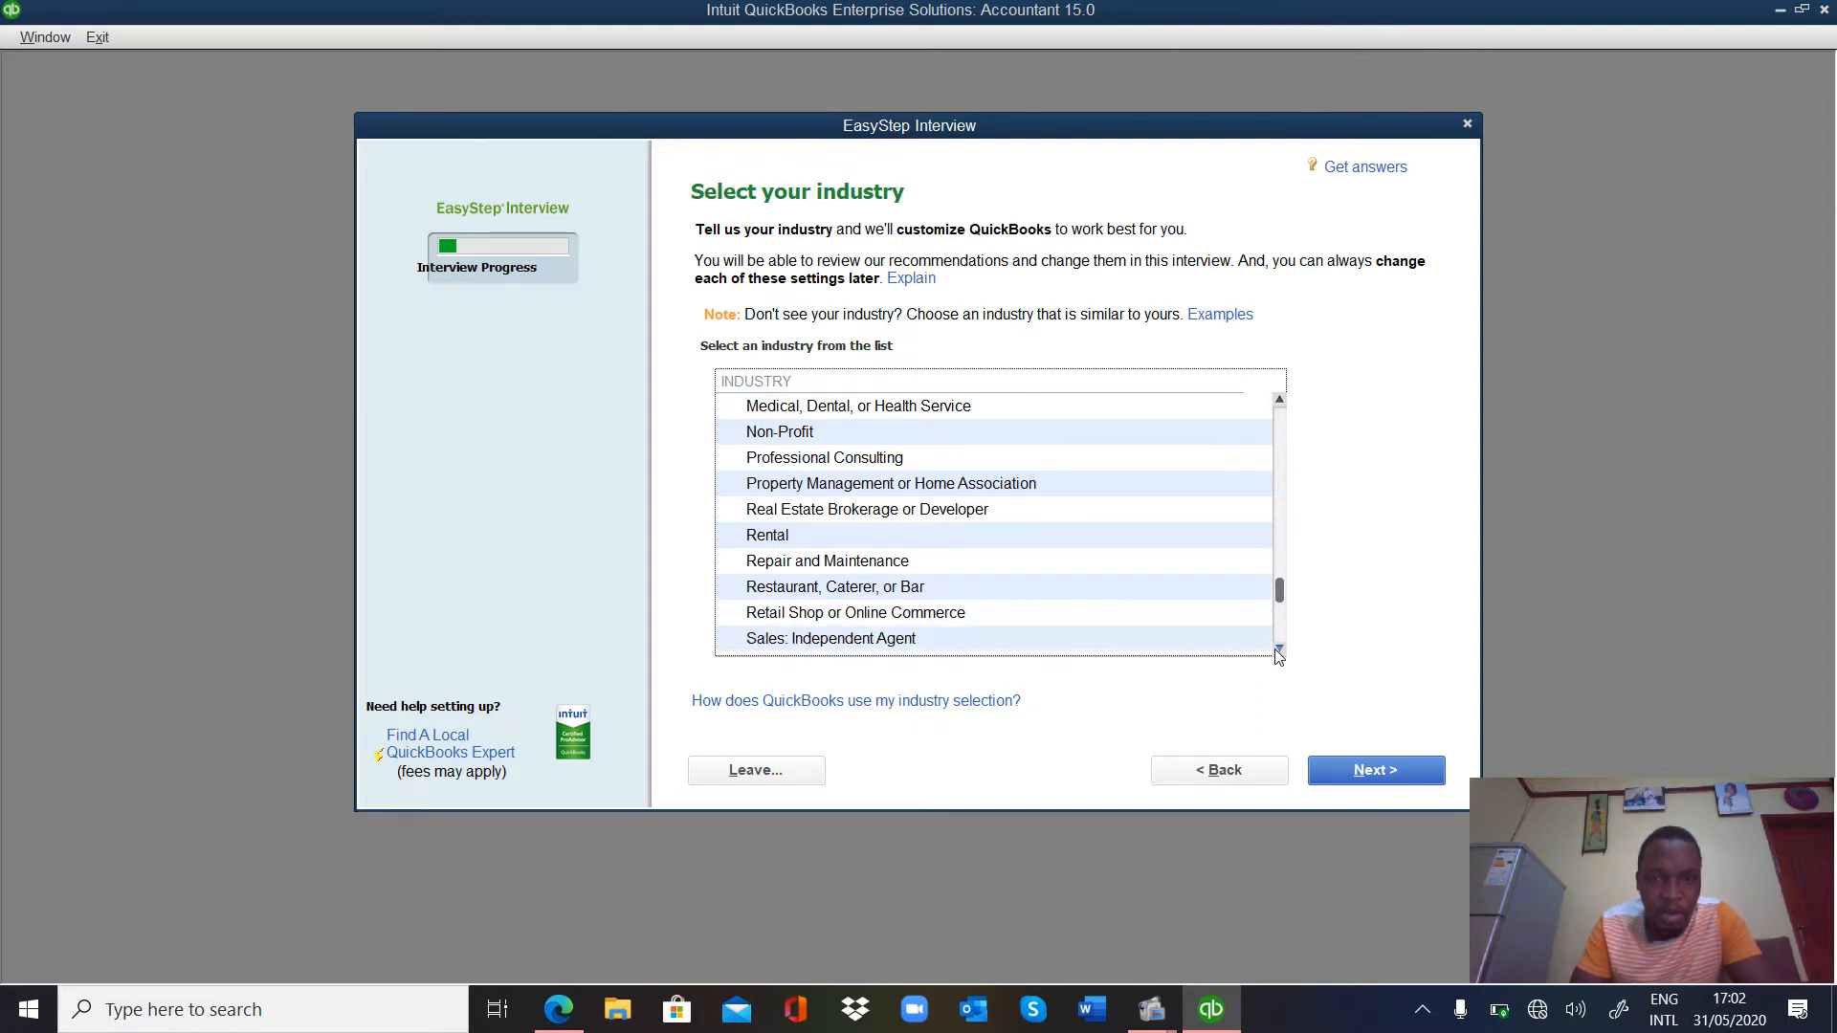
click(1279, 649)
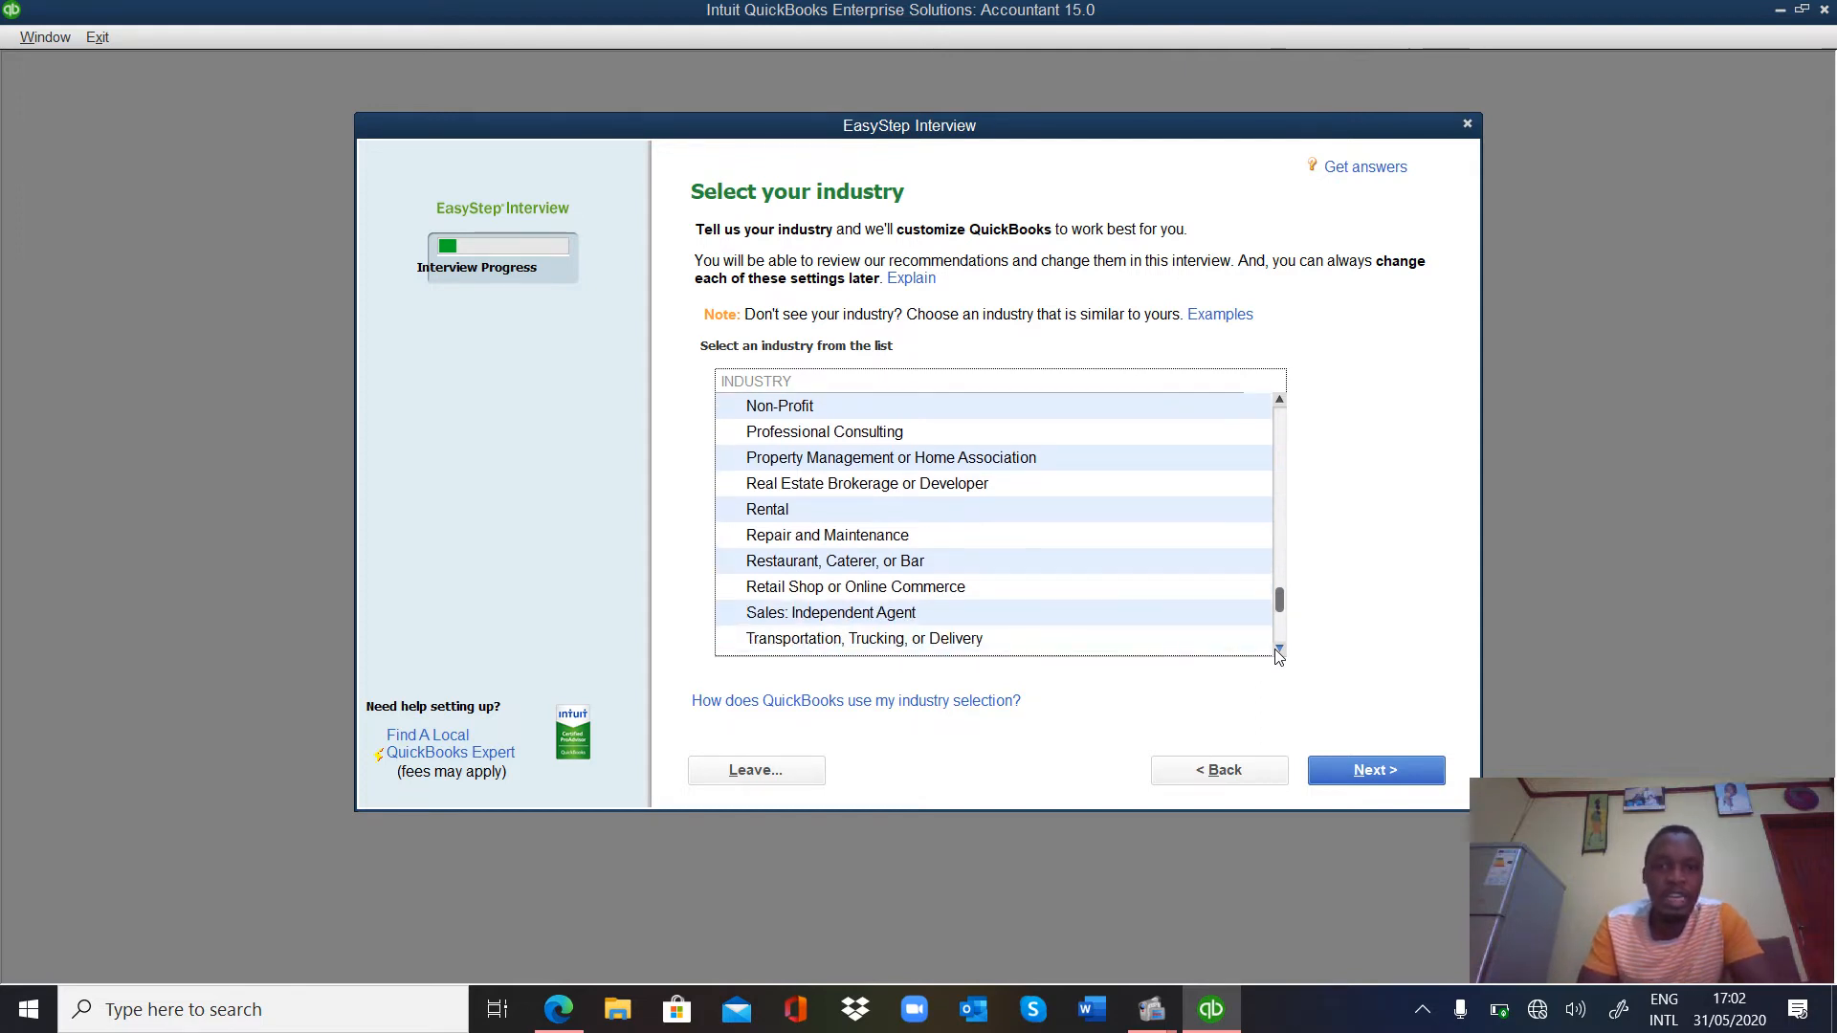
click(1279, 649)
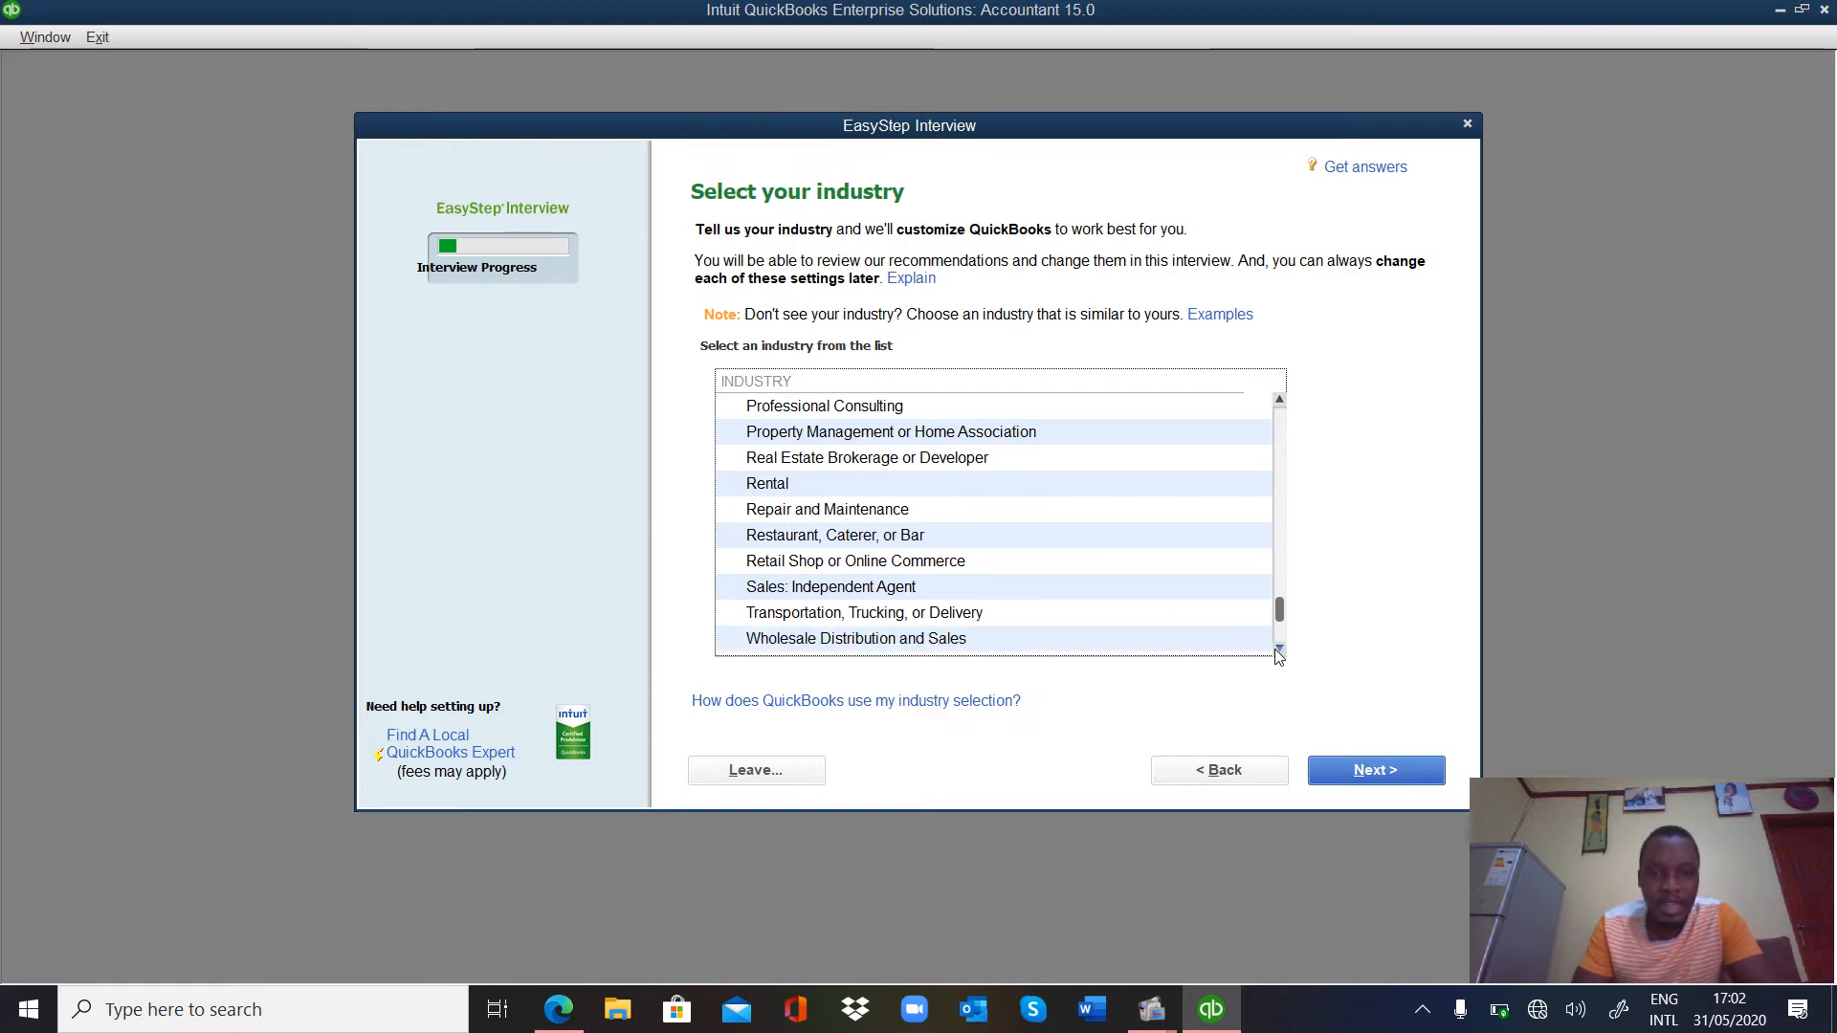
click(1279, 649)
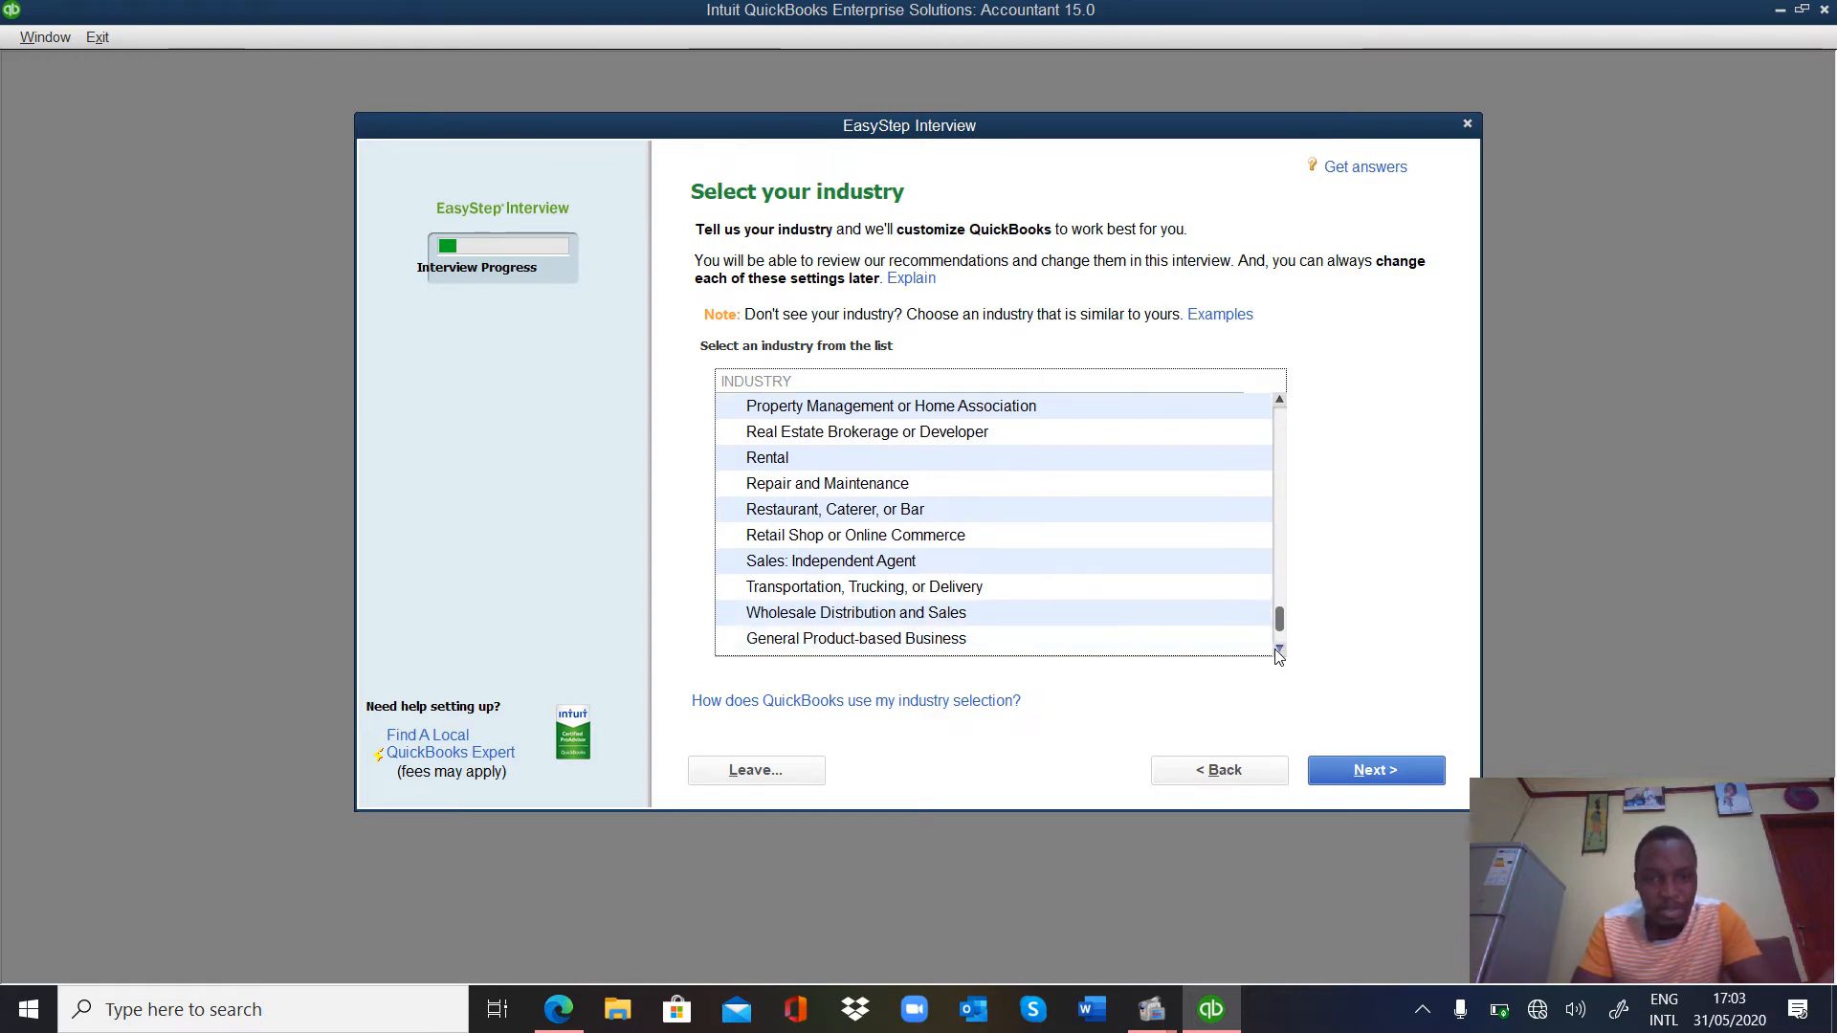
click(1279, 650)
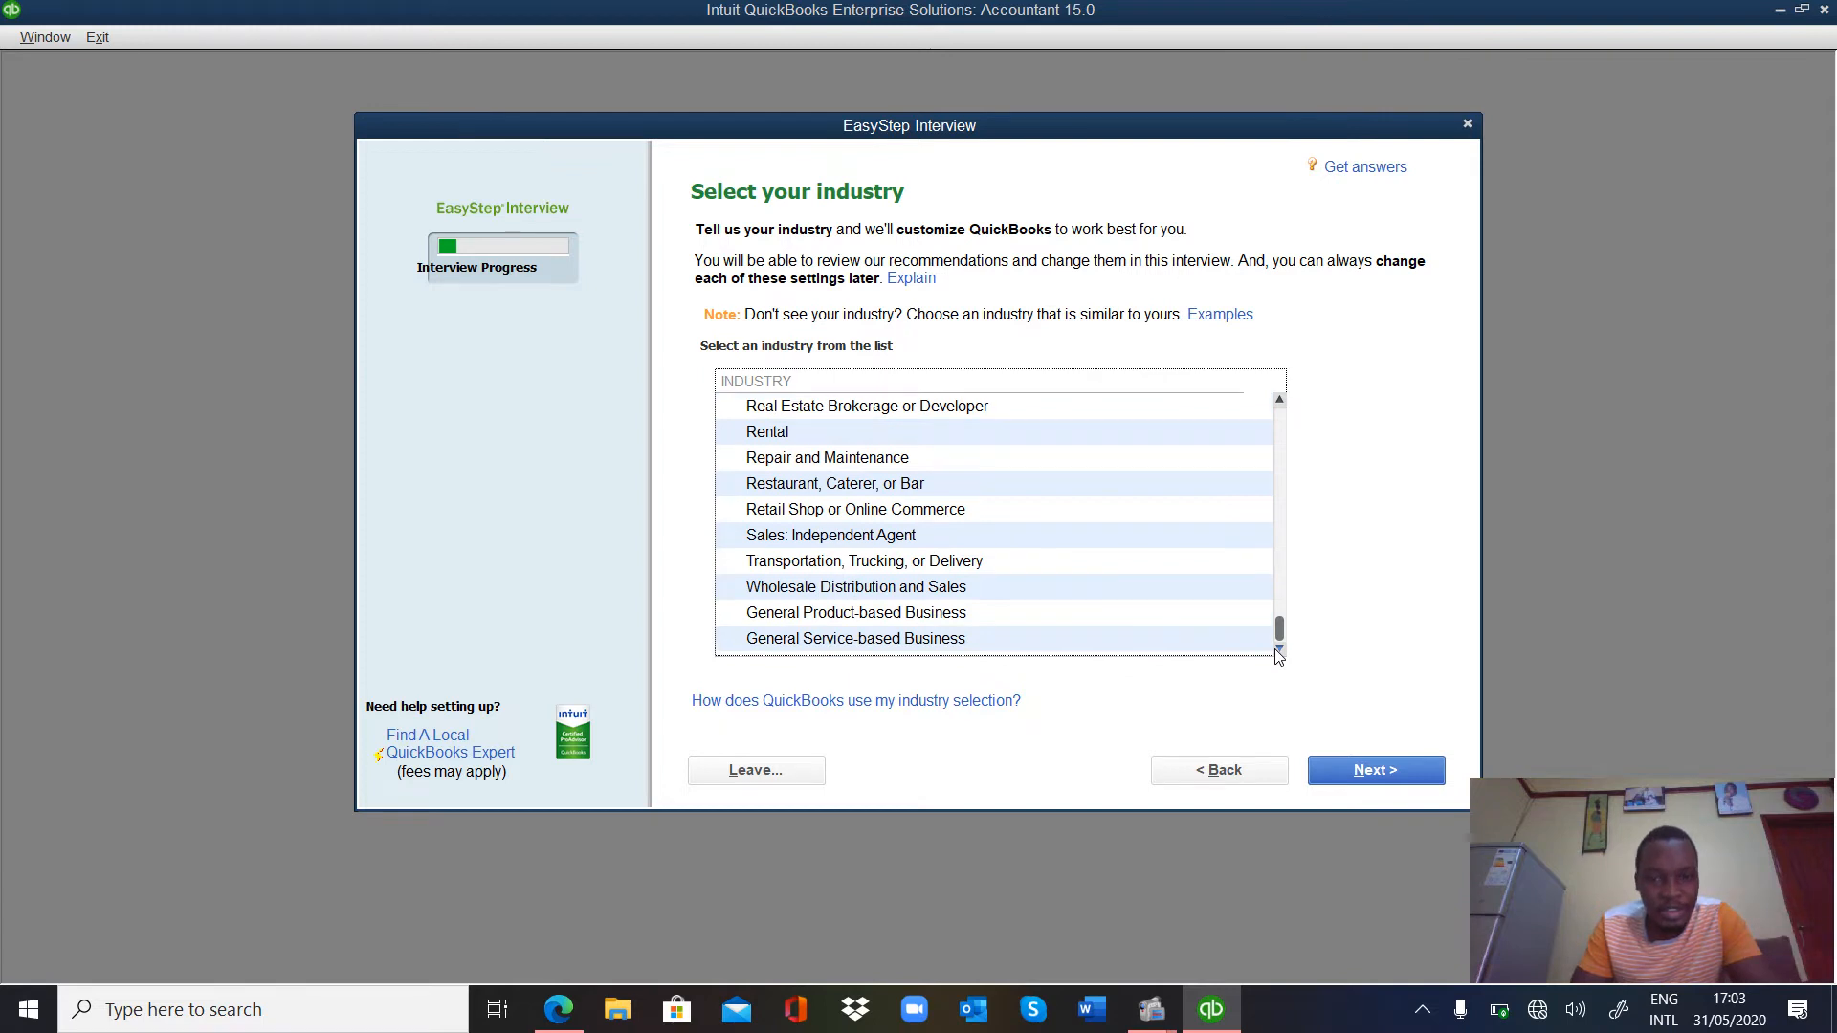
click(1279, 649)
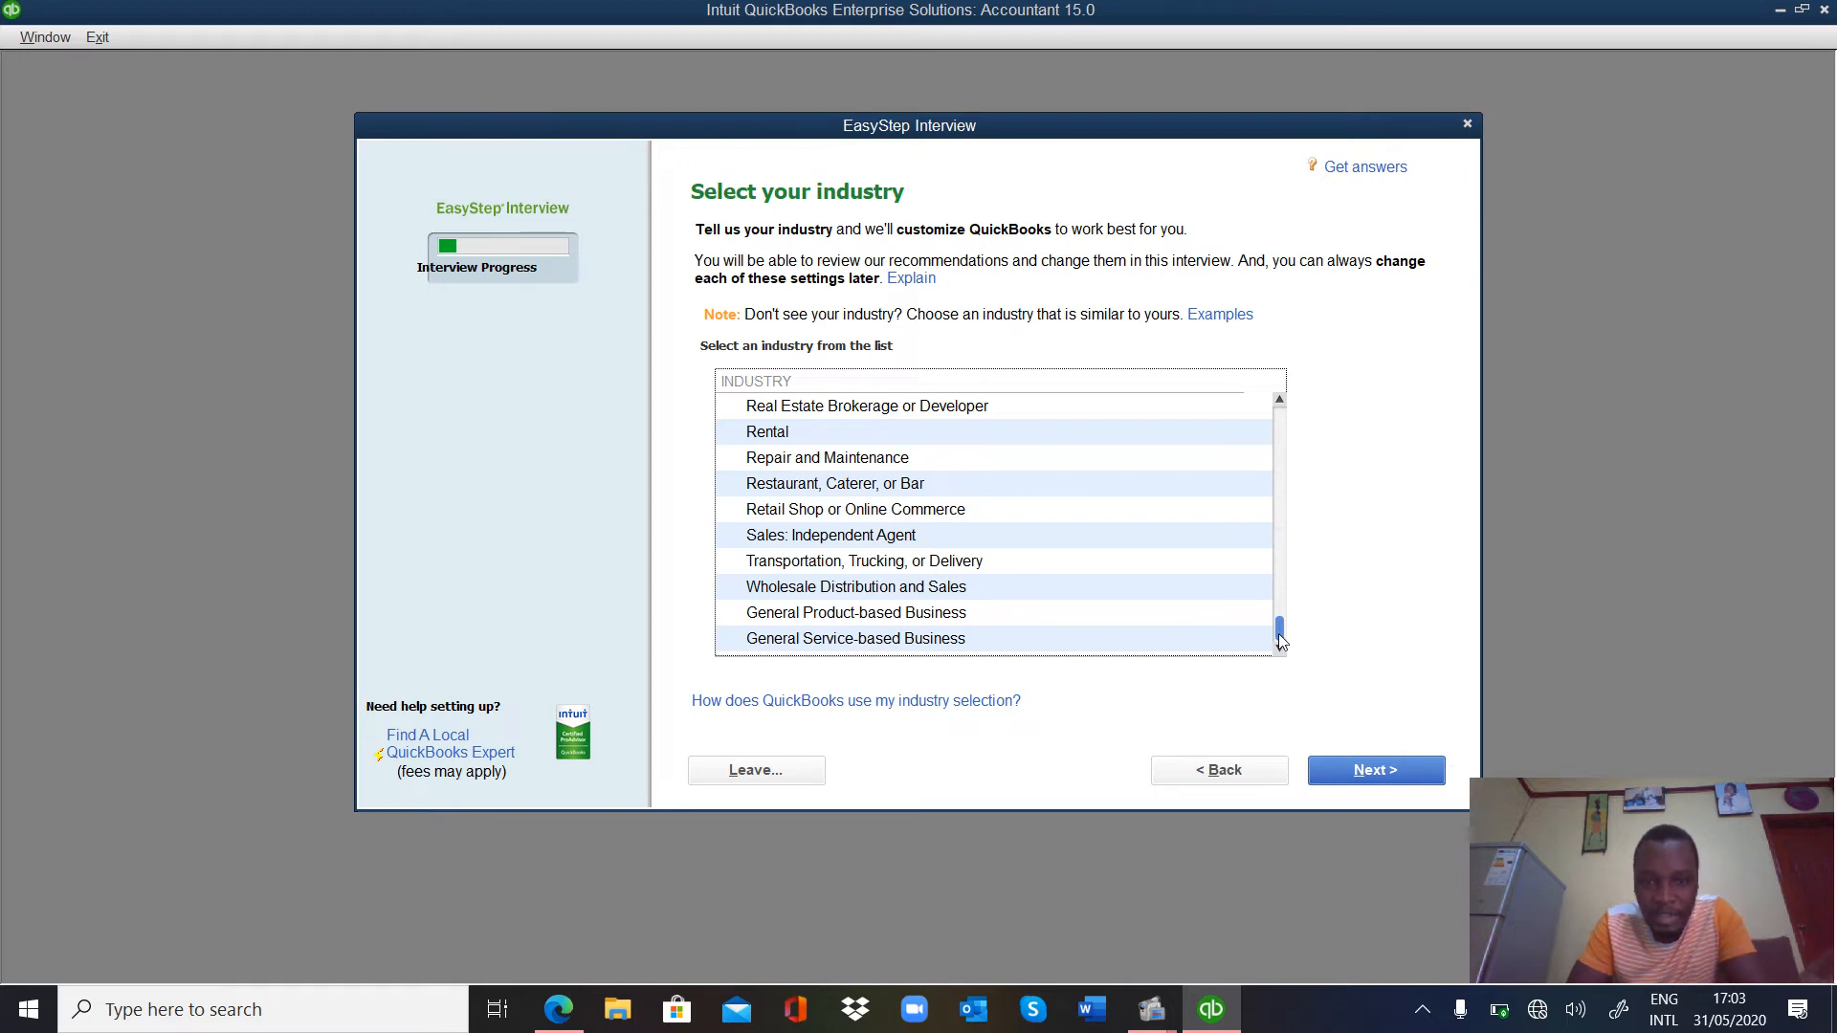
drag(1282, 641, 1276, 442)
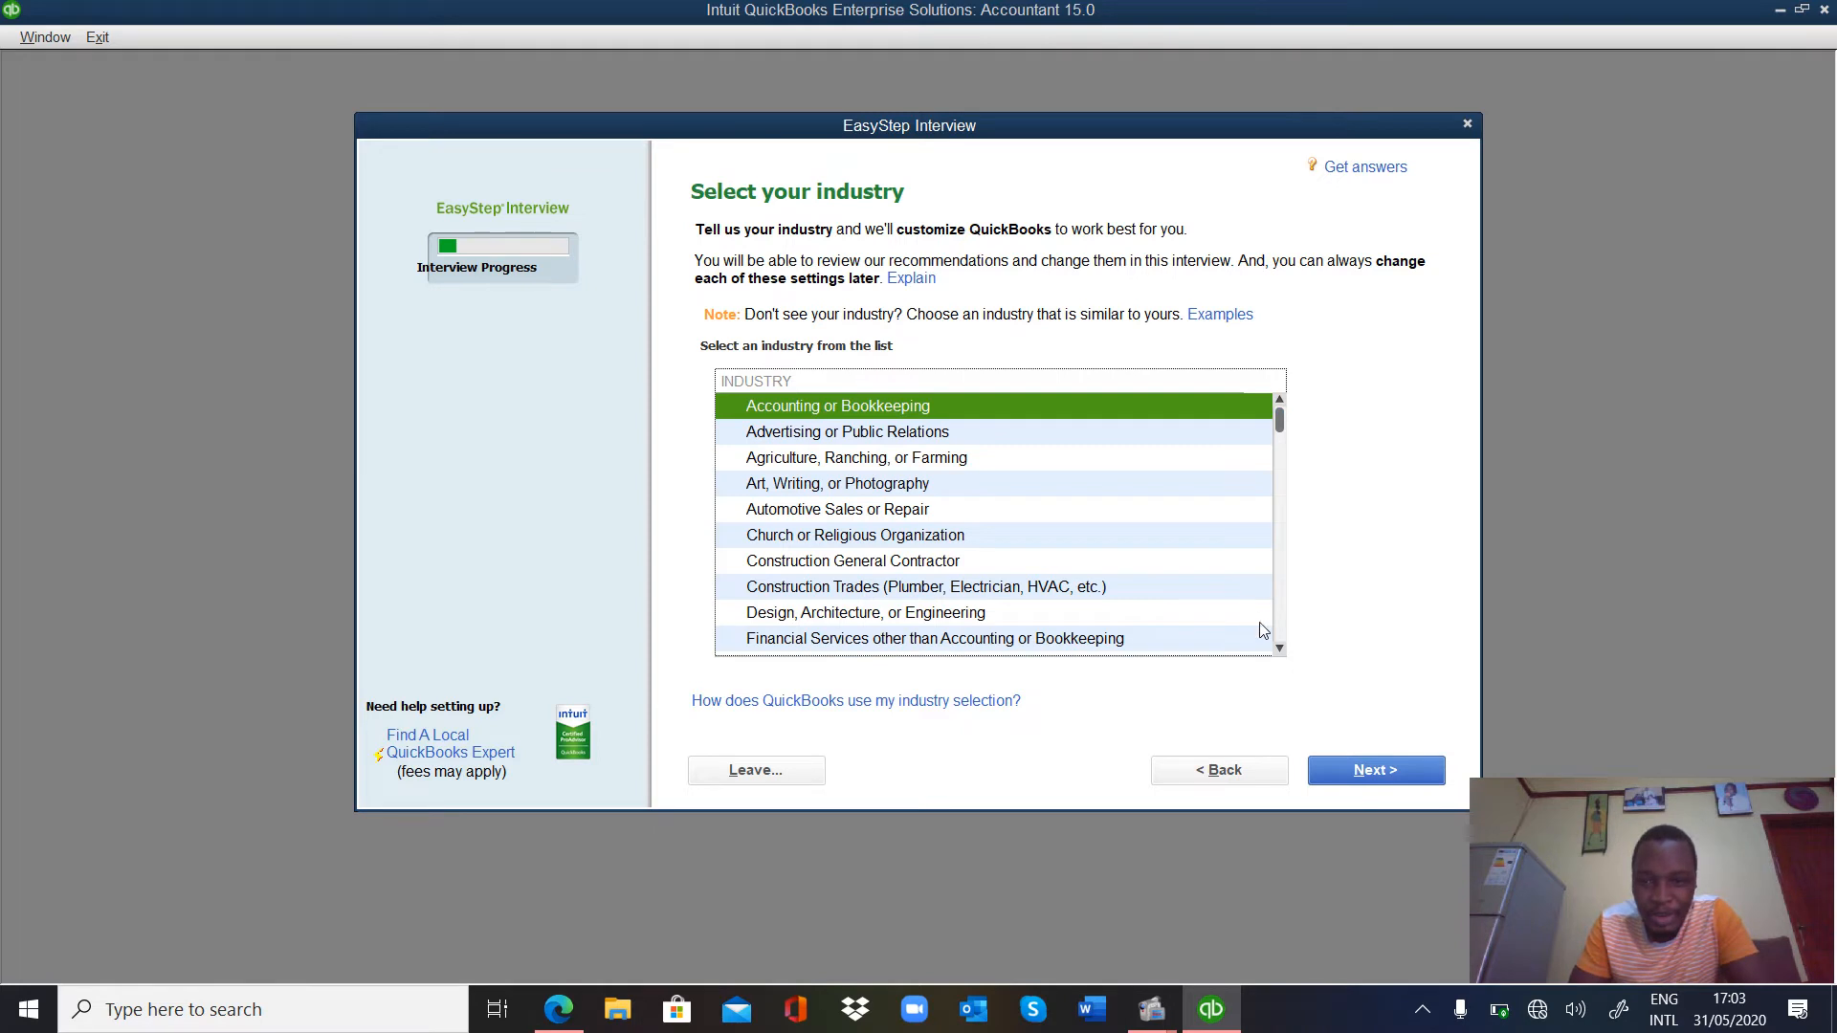
scroll(1280, 655, down, 3)
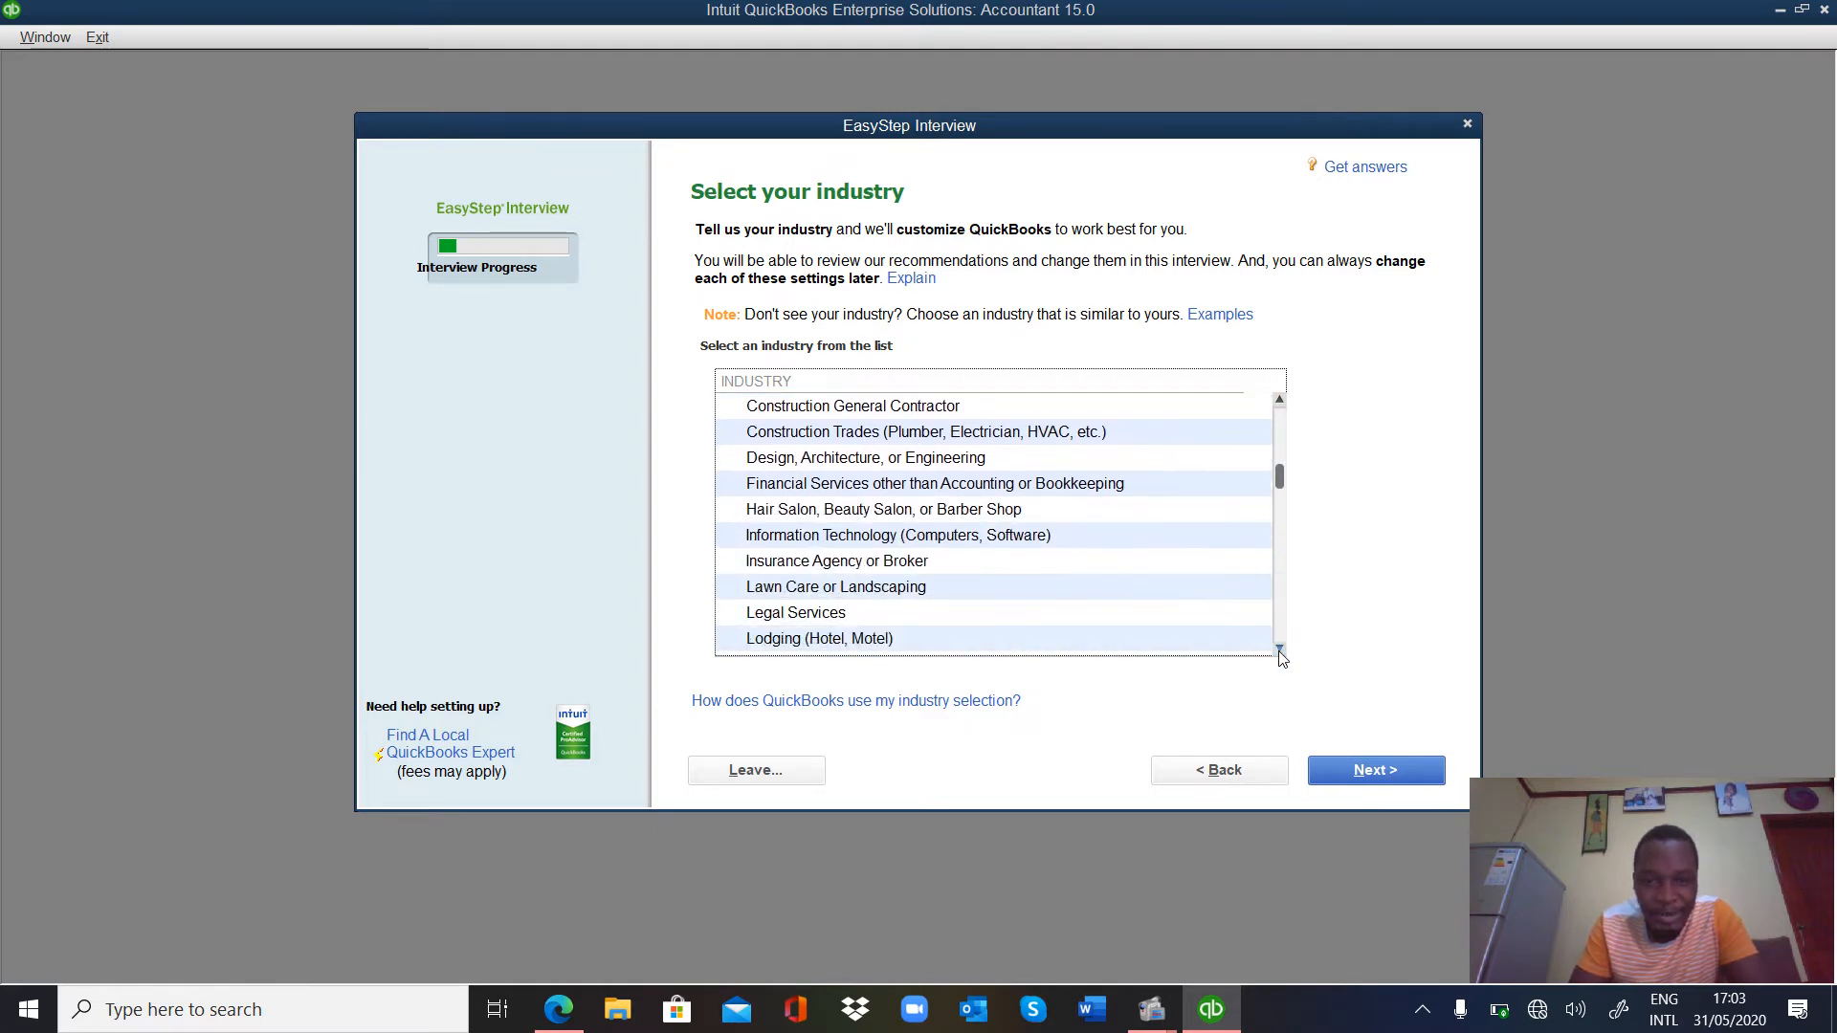
click(1280, 650)
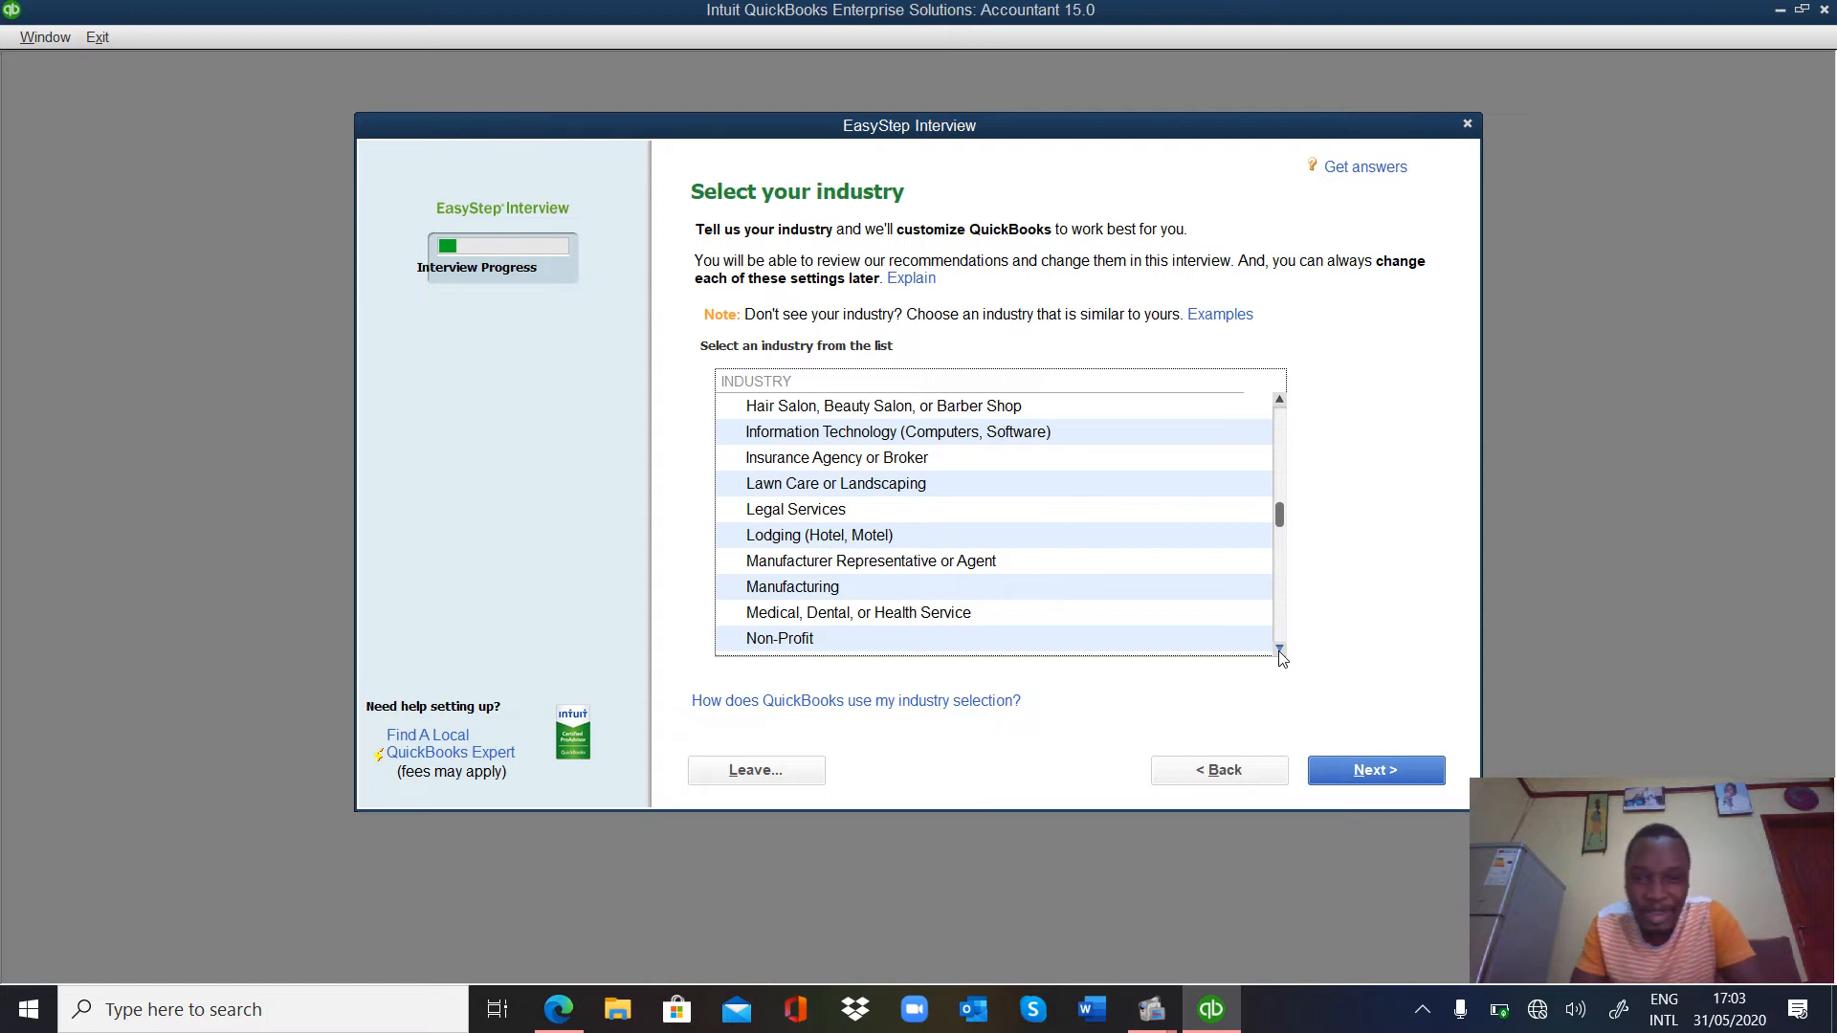
click(1280, 650)
click(1280, 650)
click(1280, 650)
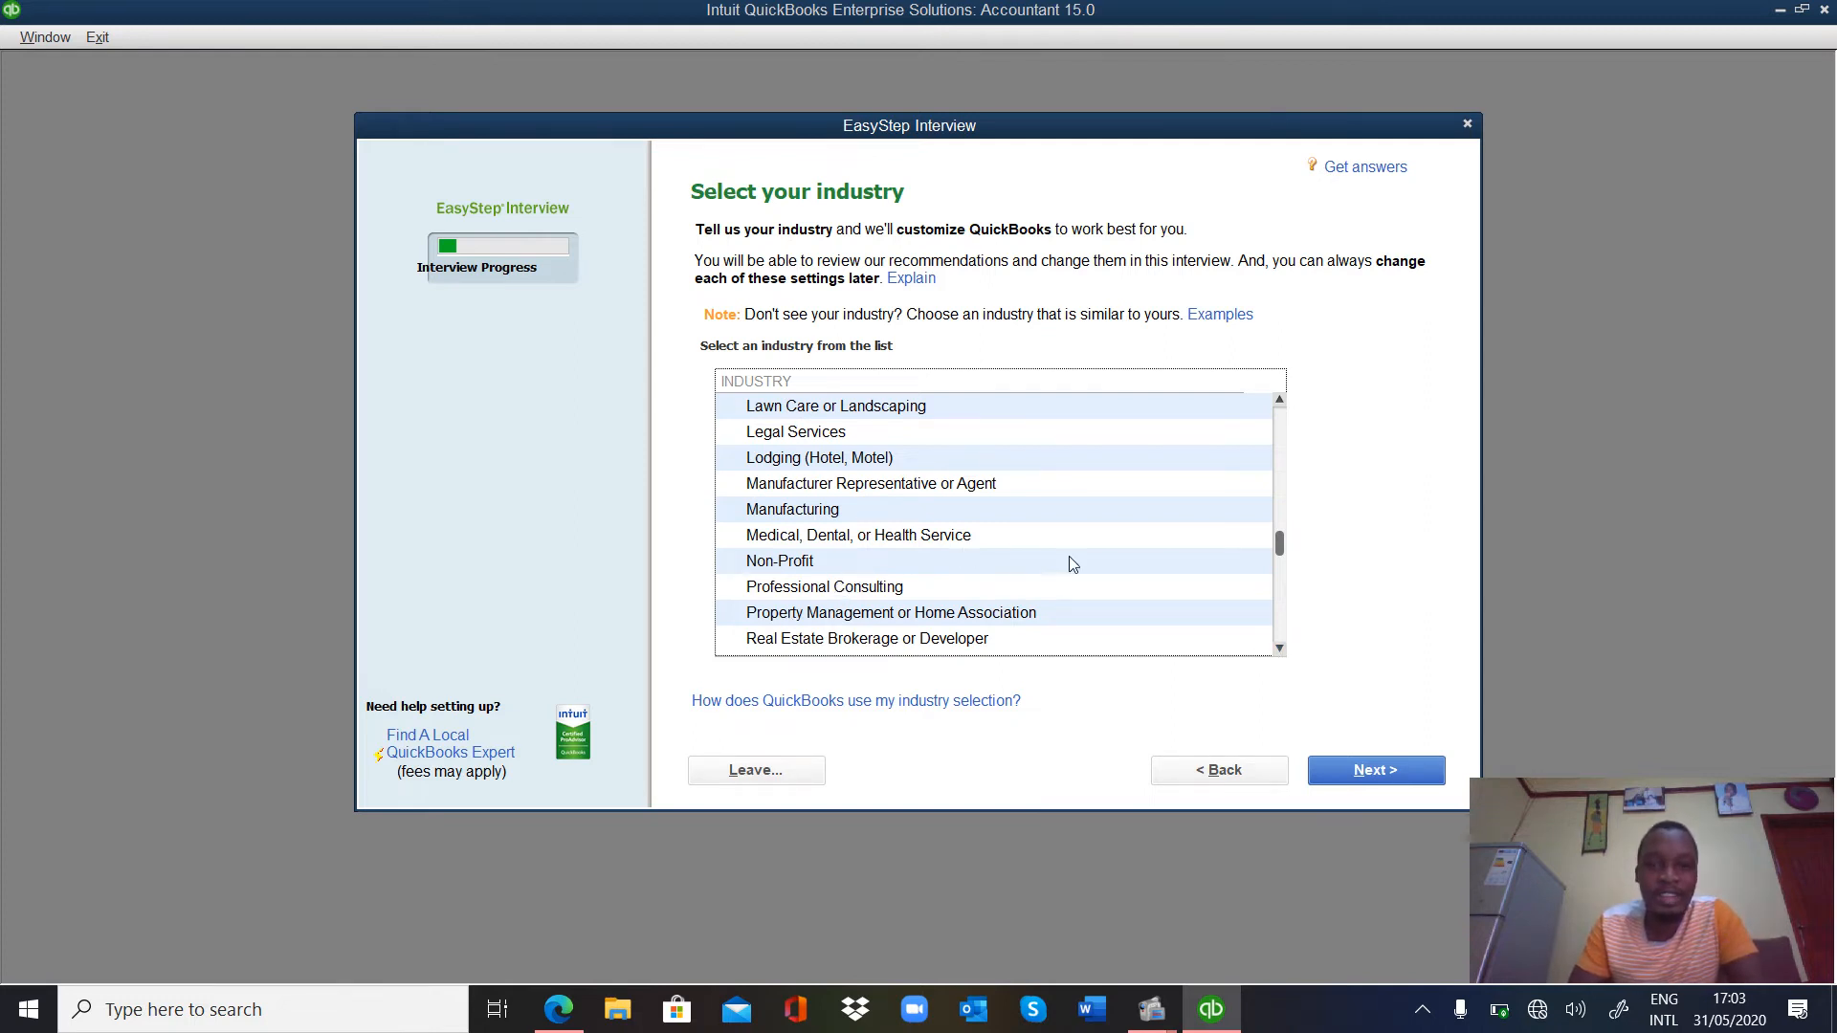
drag(1278, 547, 1317, 398)
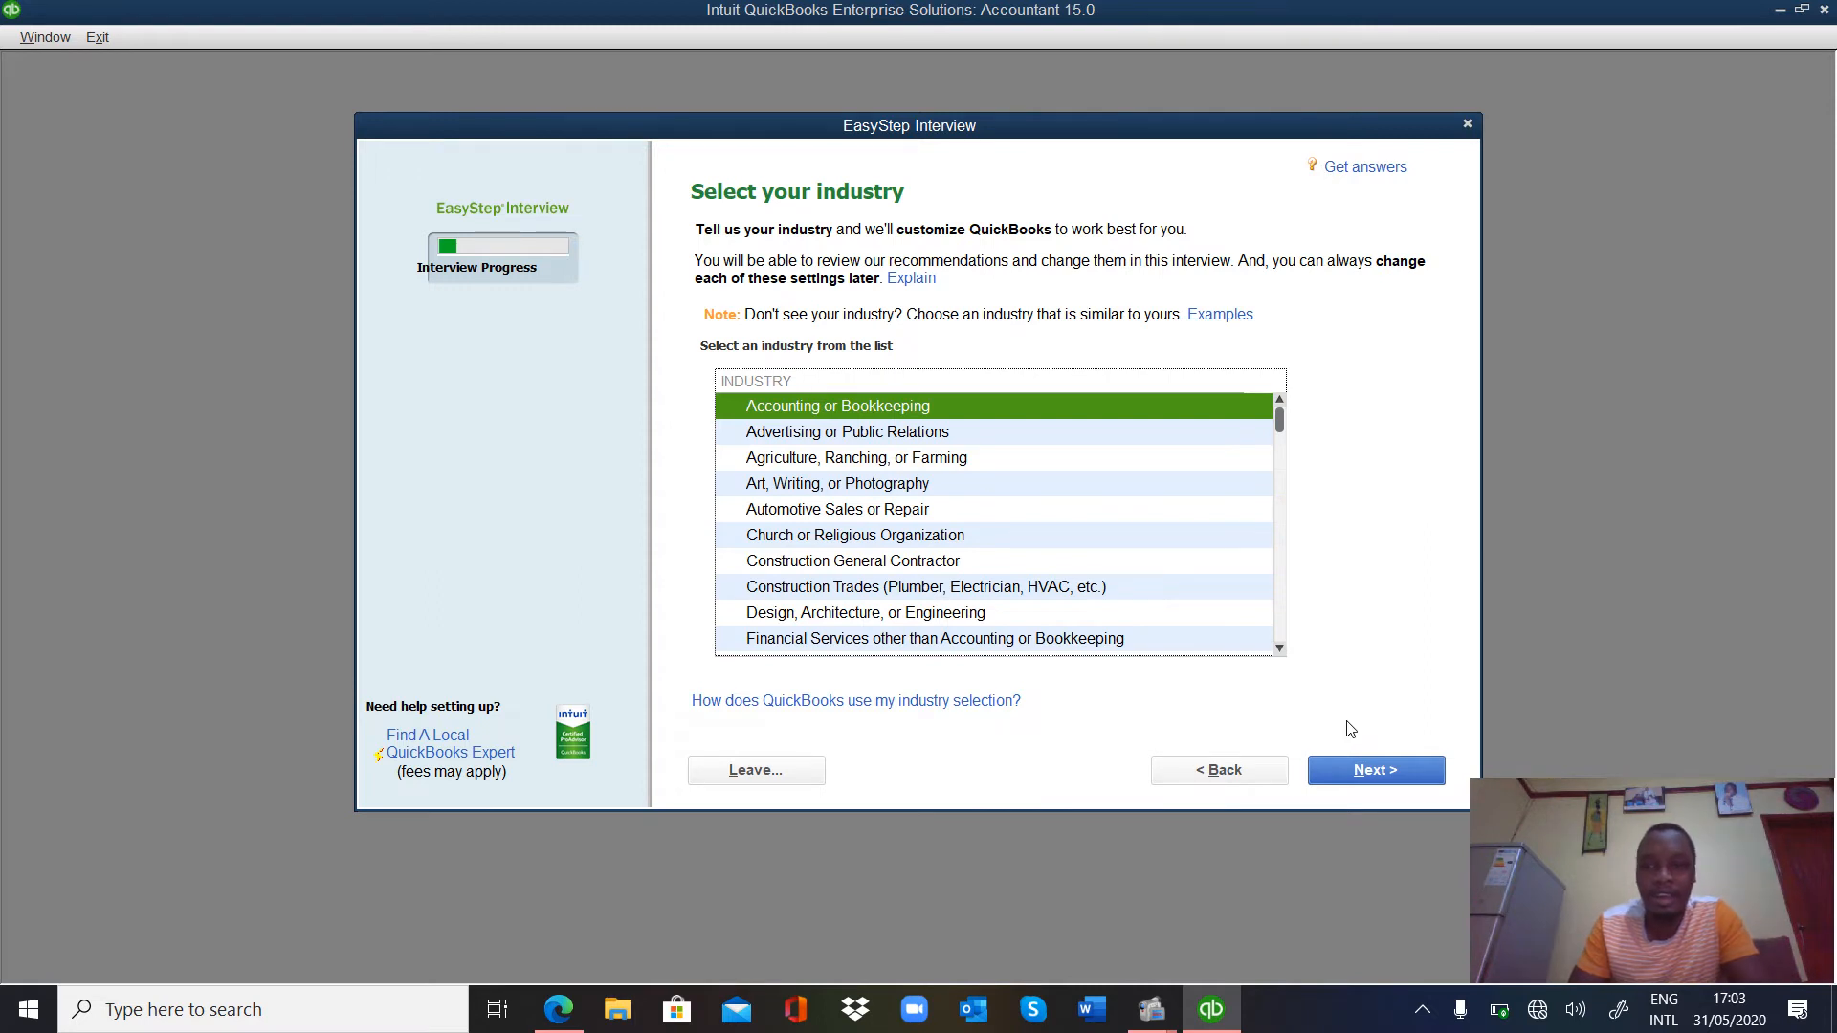
Accept Accounting or Bookkeeping as the industry and keep Sole Proprietorship as the organization type.
click(1368, 775)
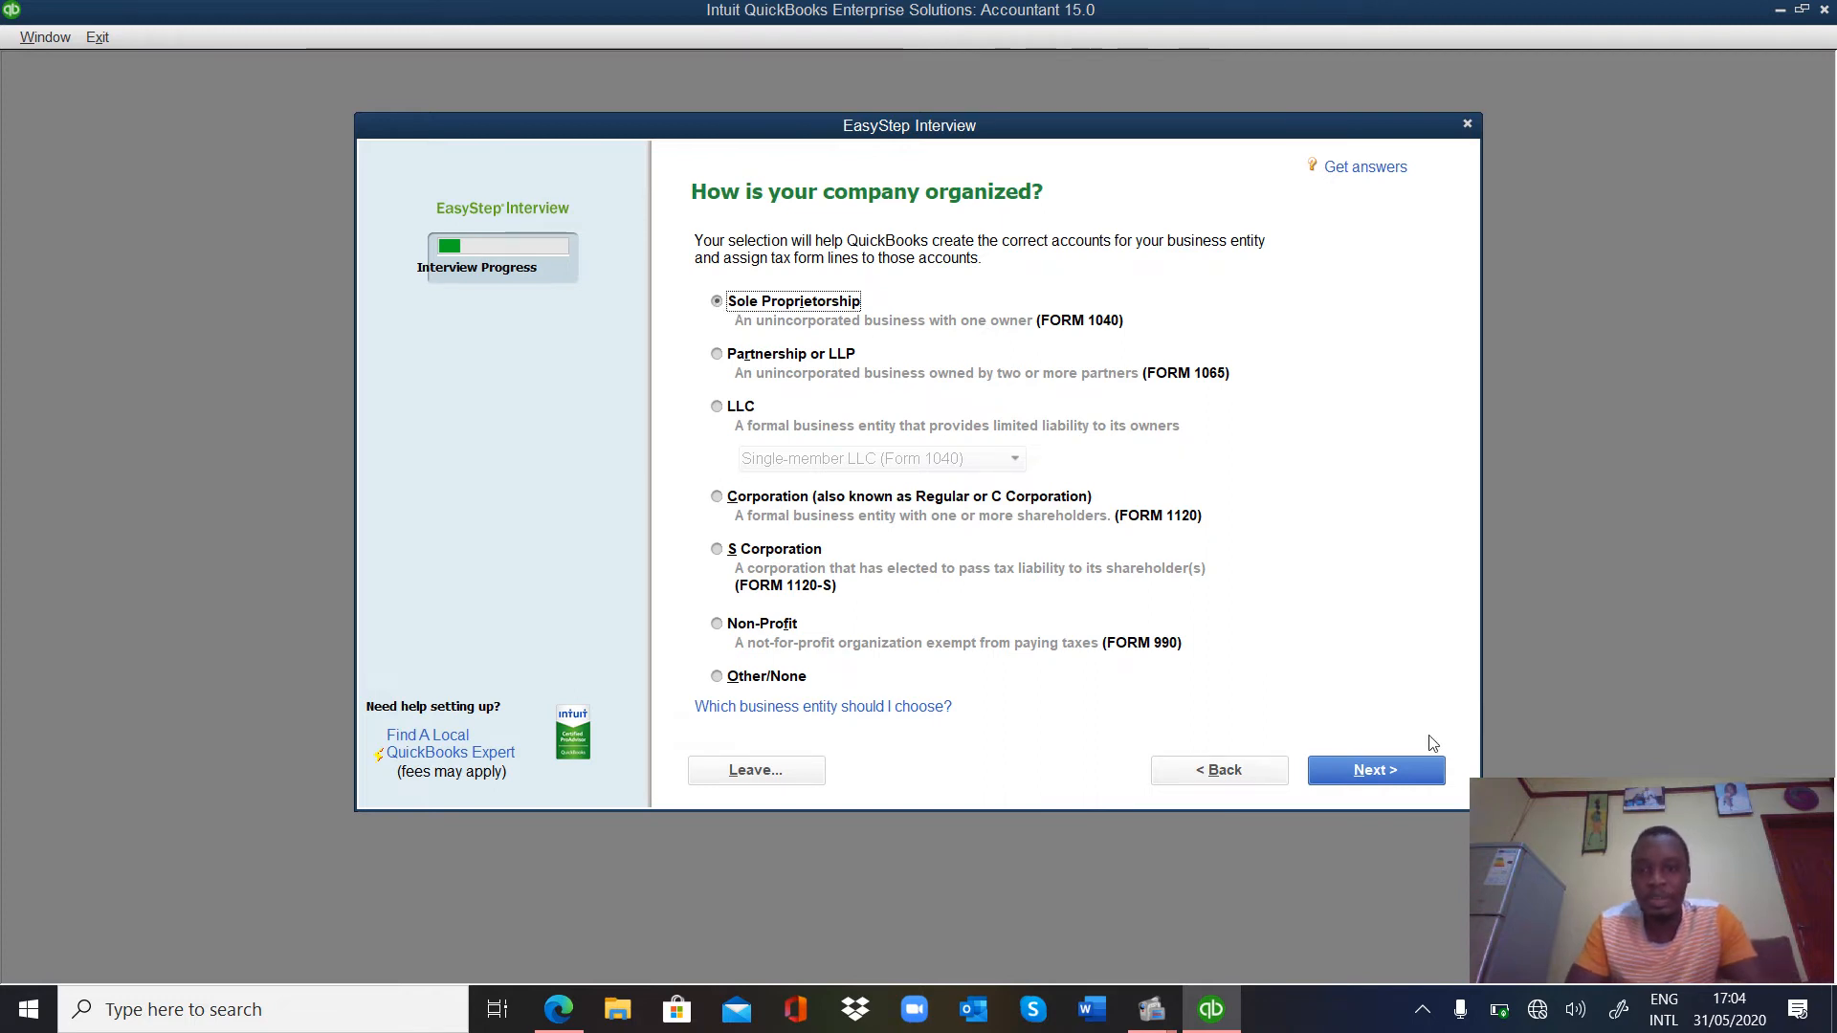
click(1387, 777)
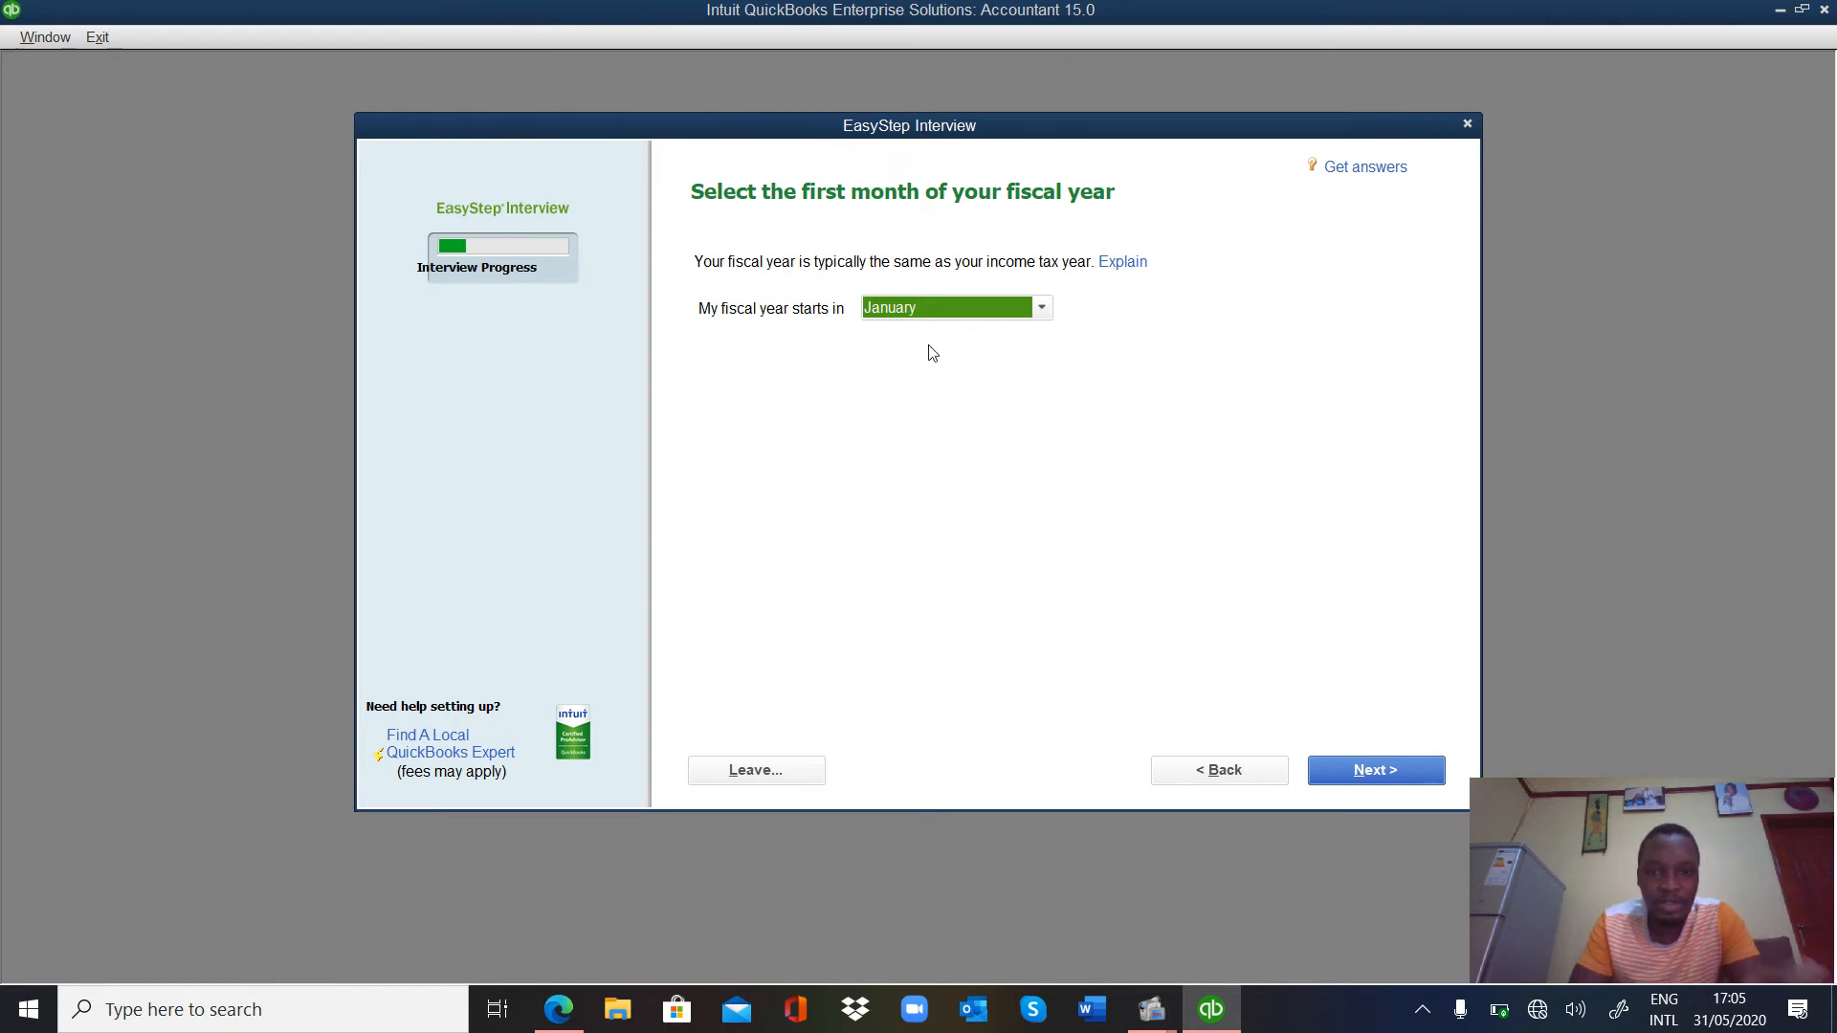
Set the fiscal year to start in July, correcting an initial September choice.
click(1039, 311)
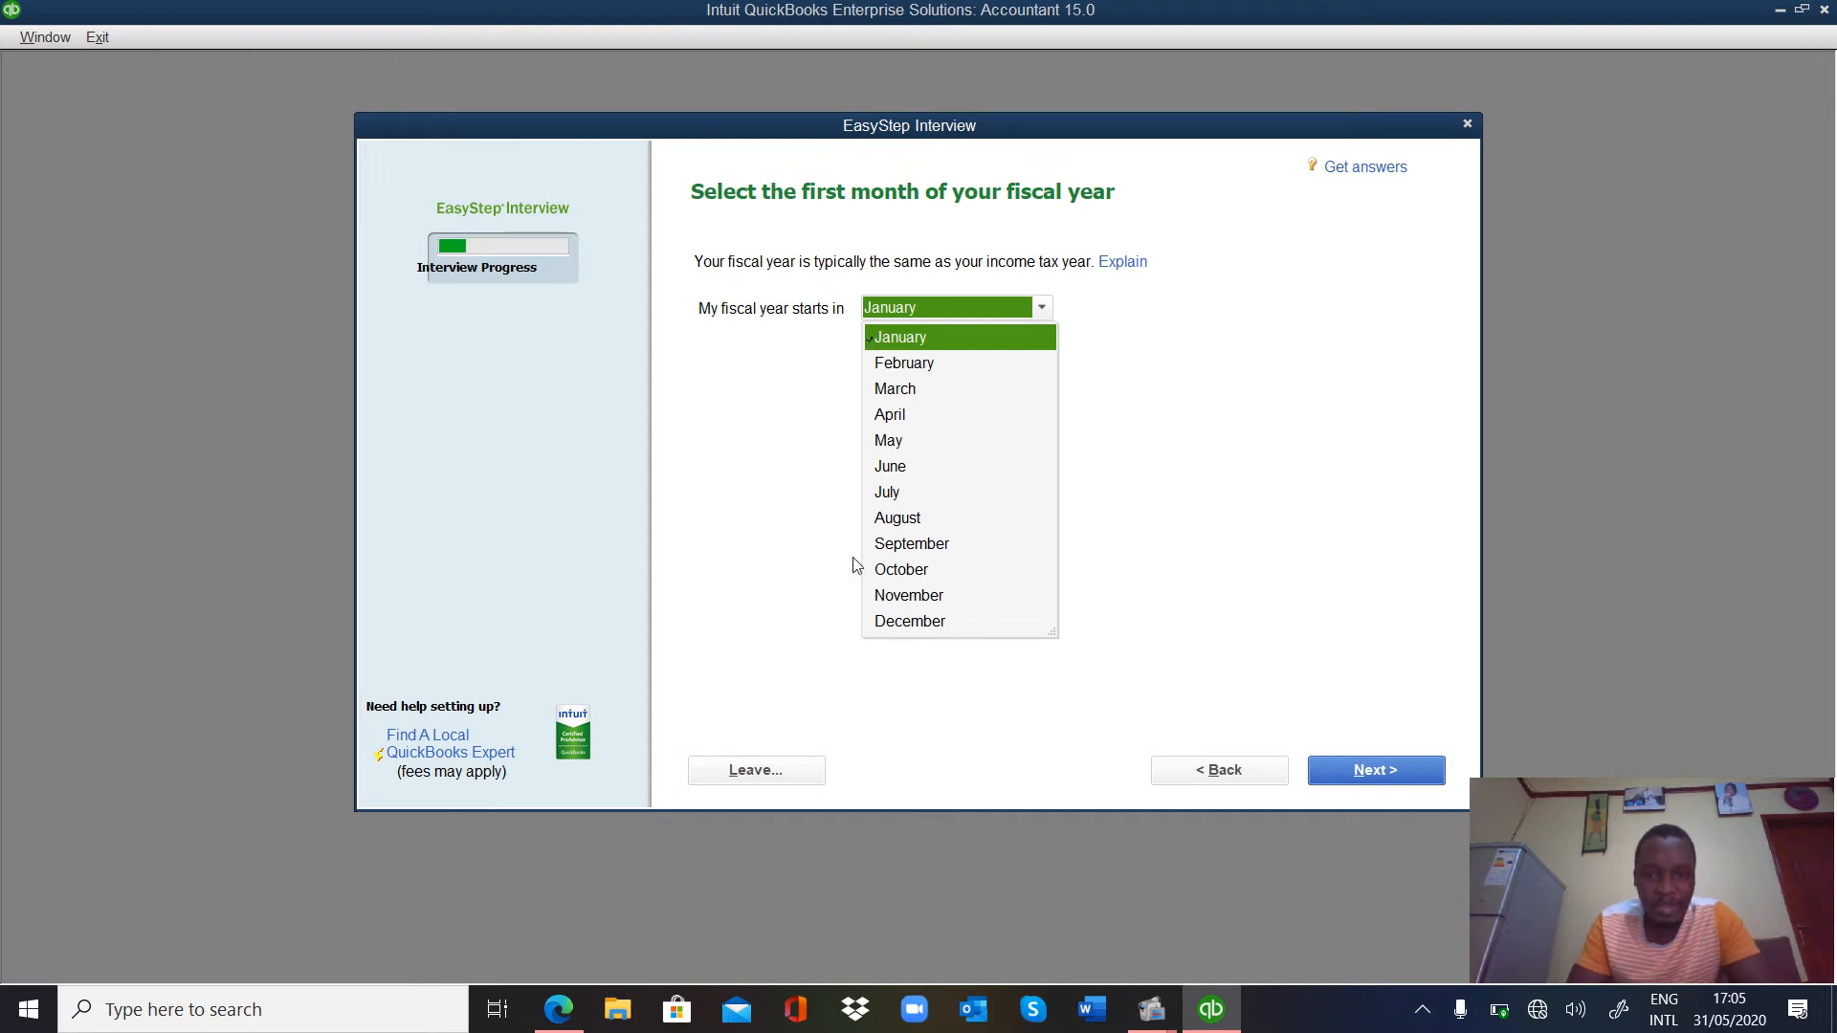
click(933, 545)
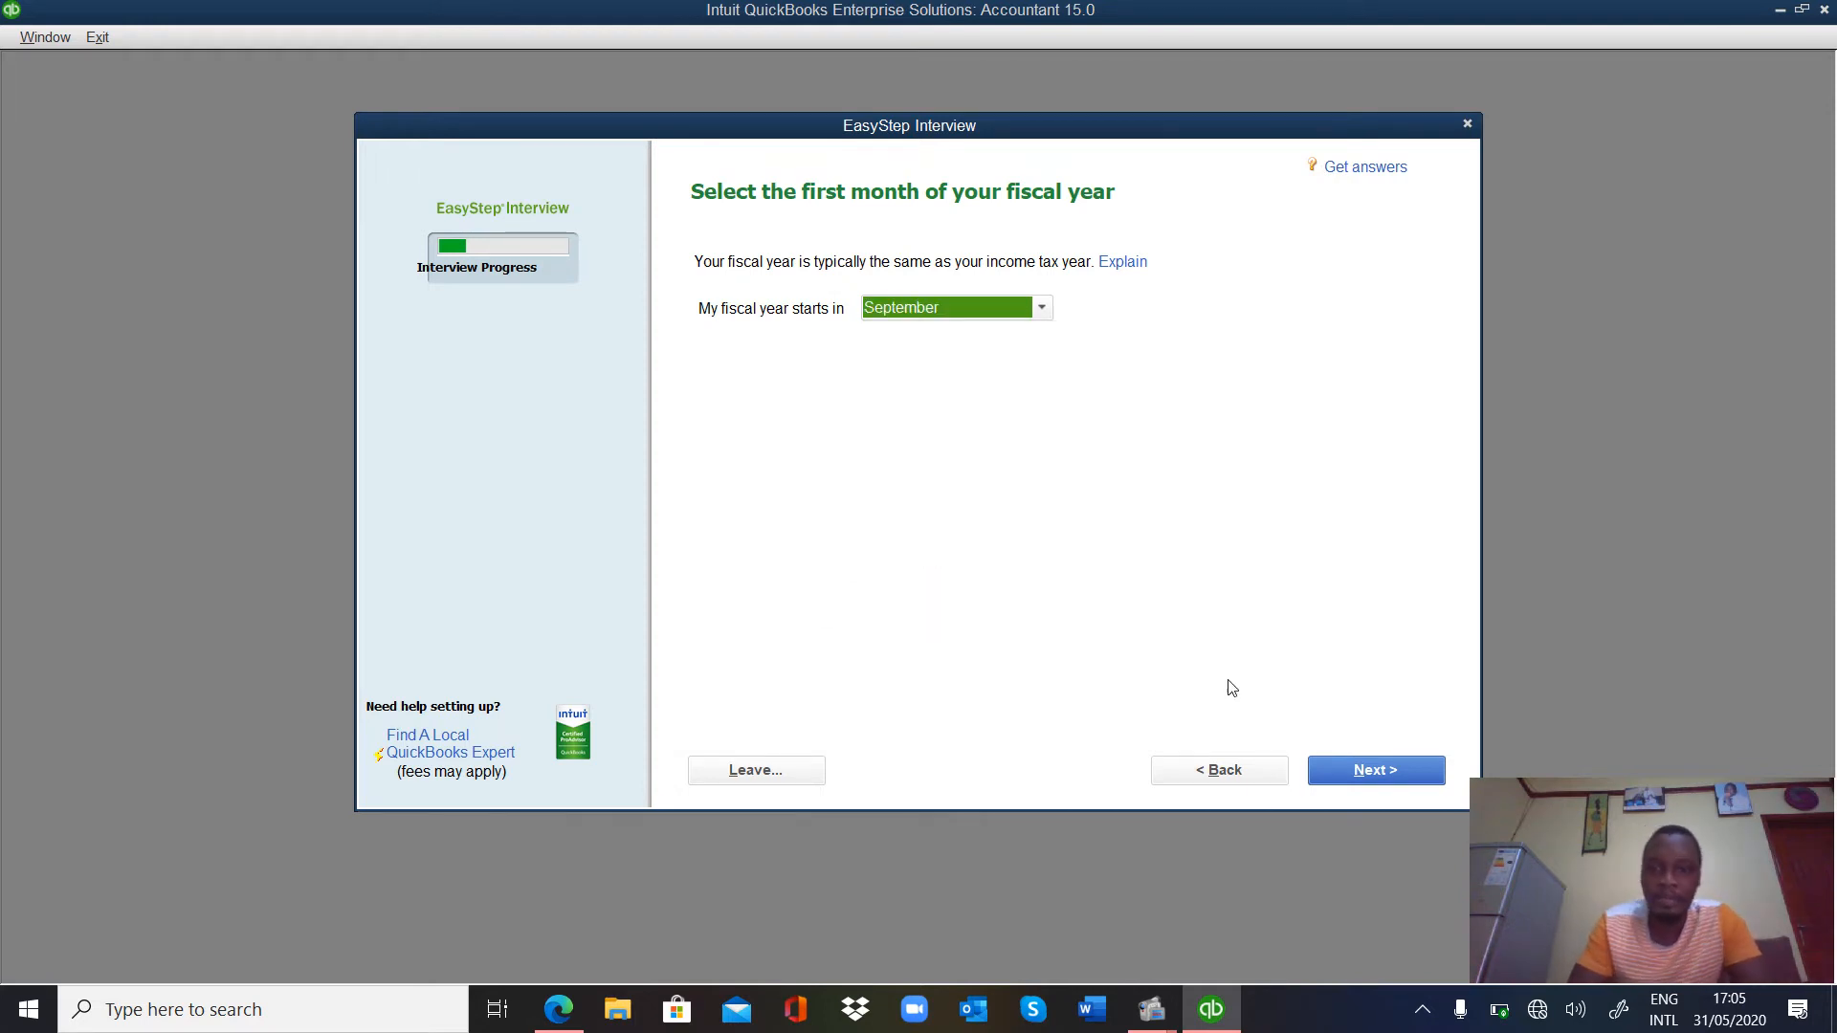
click(1362, 775)
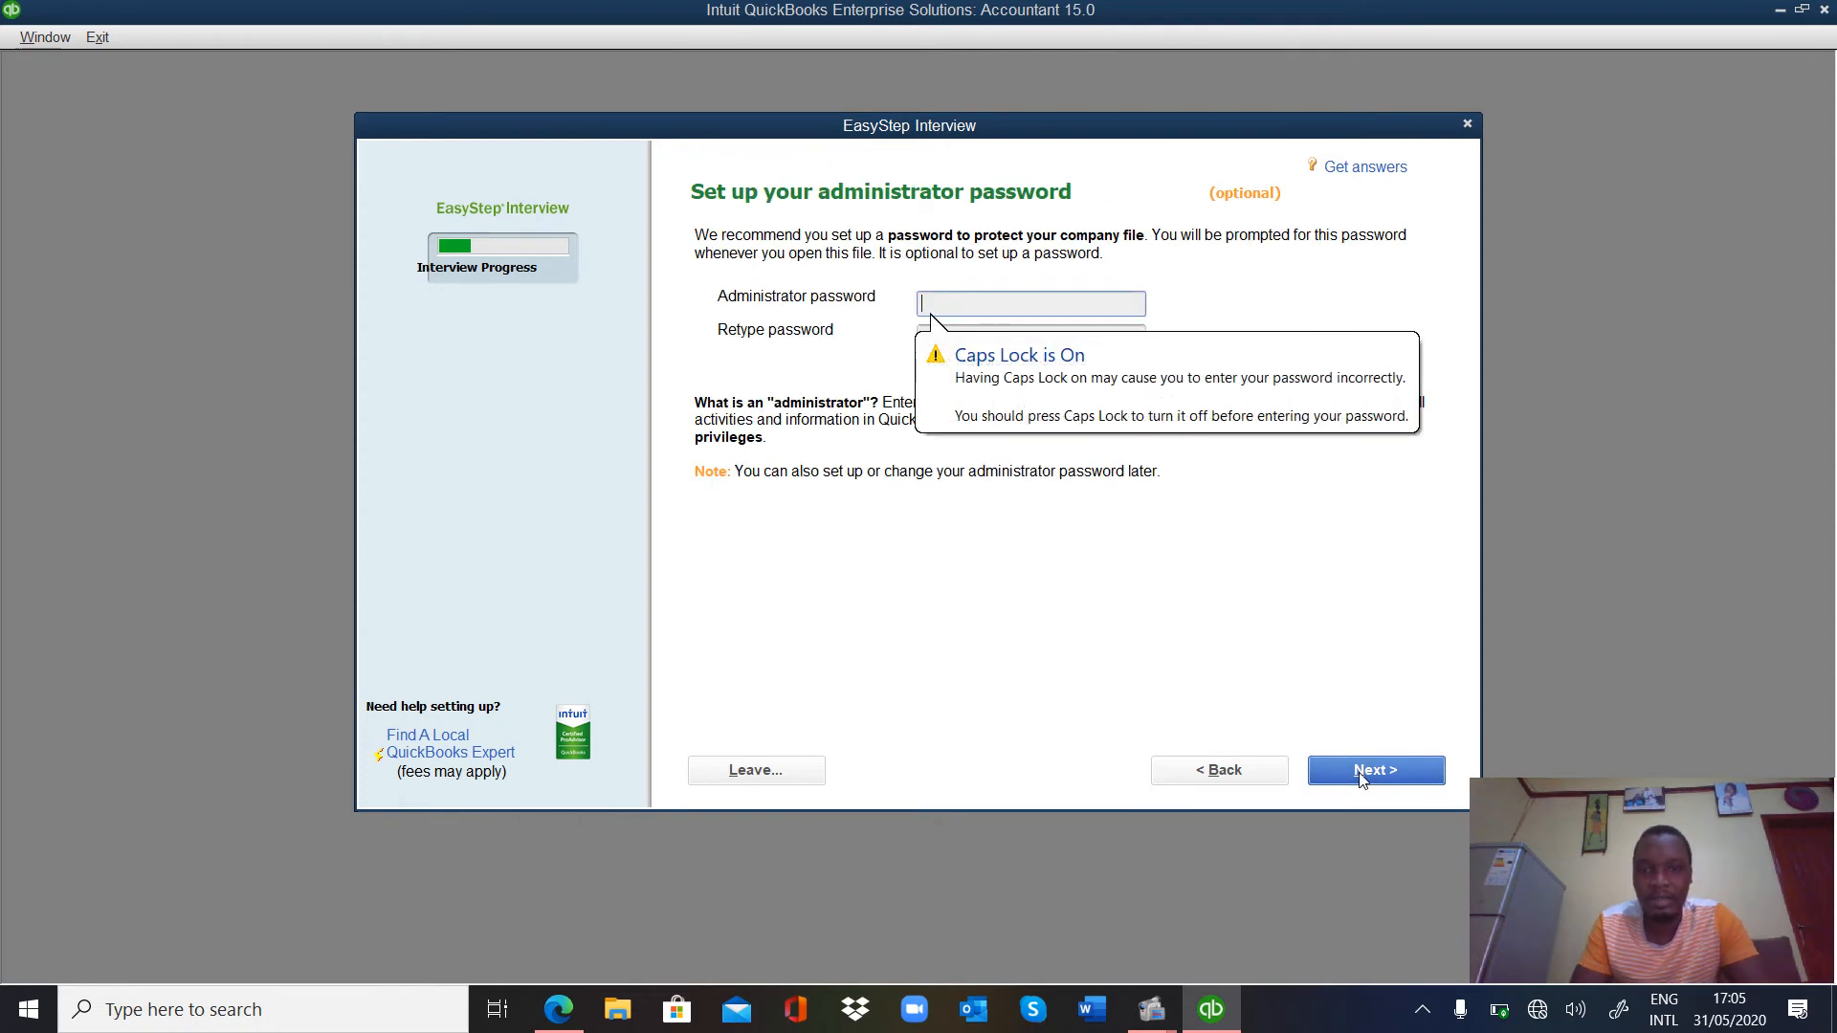
click(1249, 771)
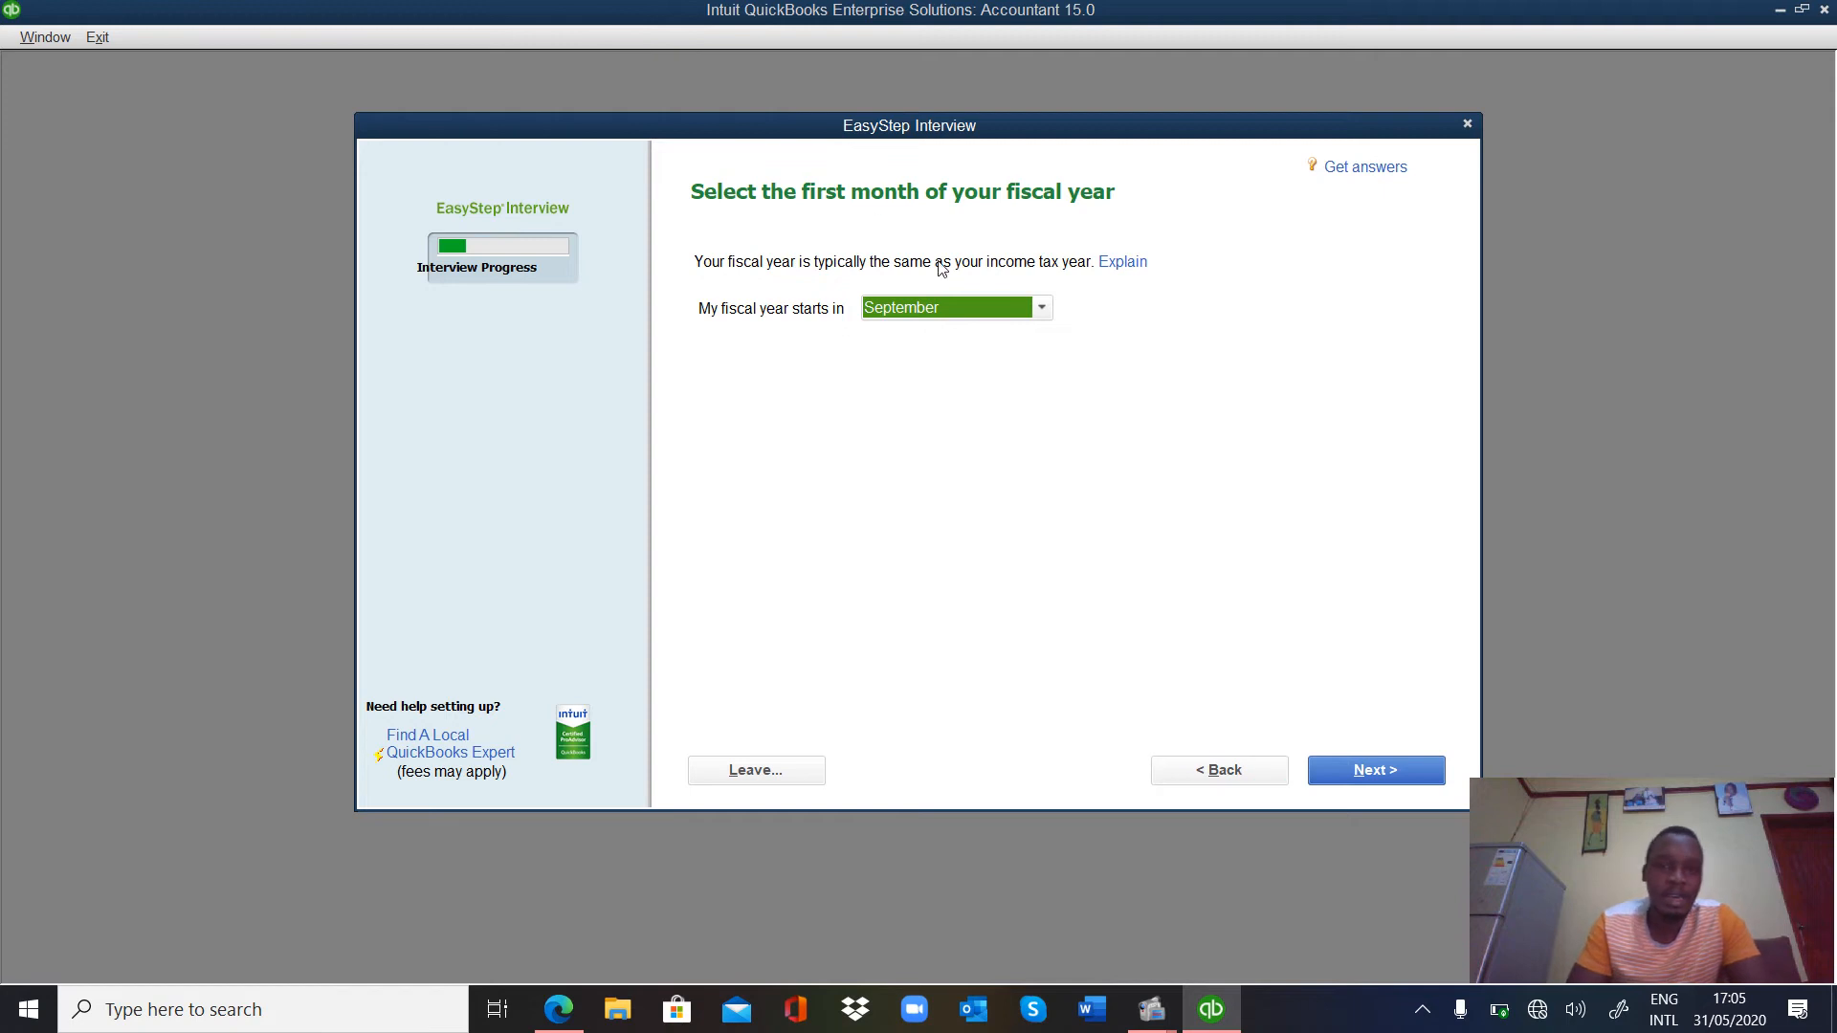
click(1041, 308)
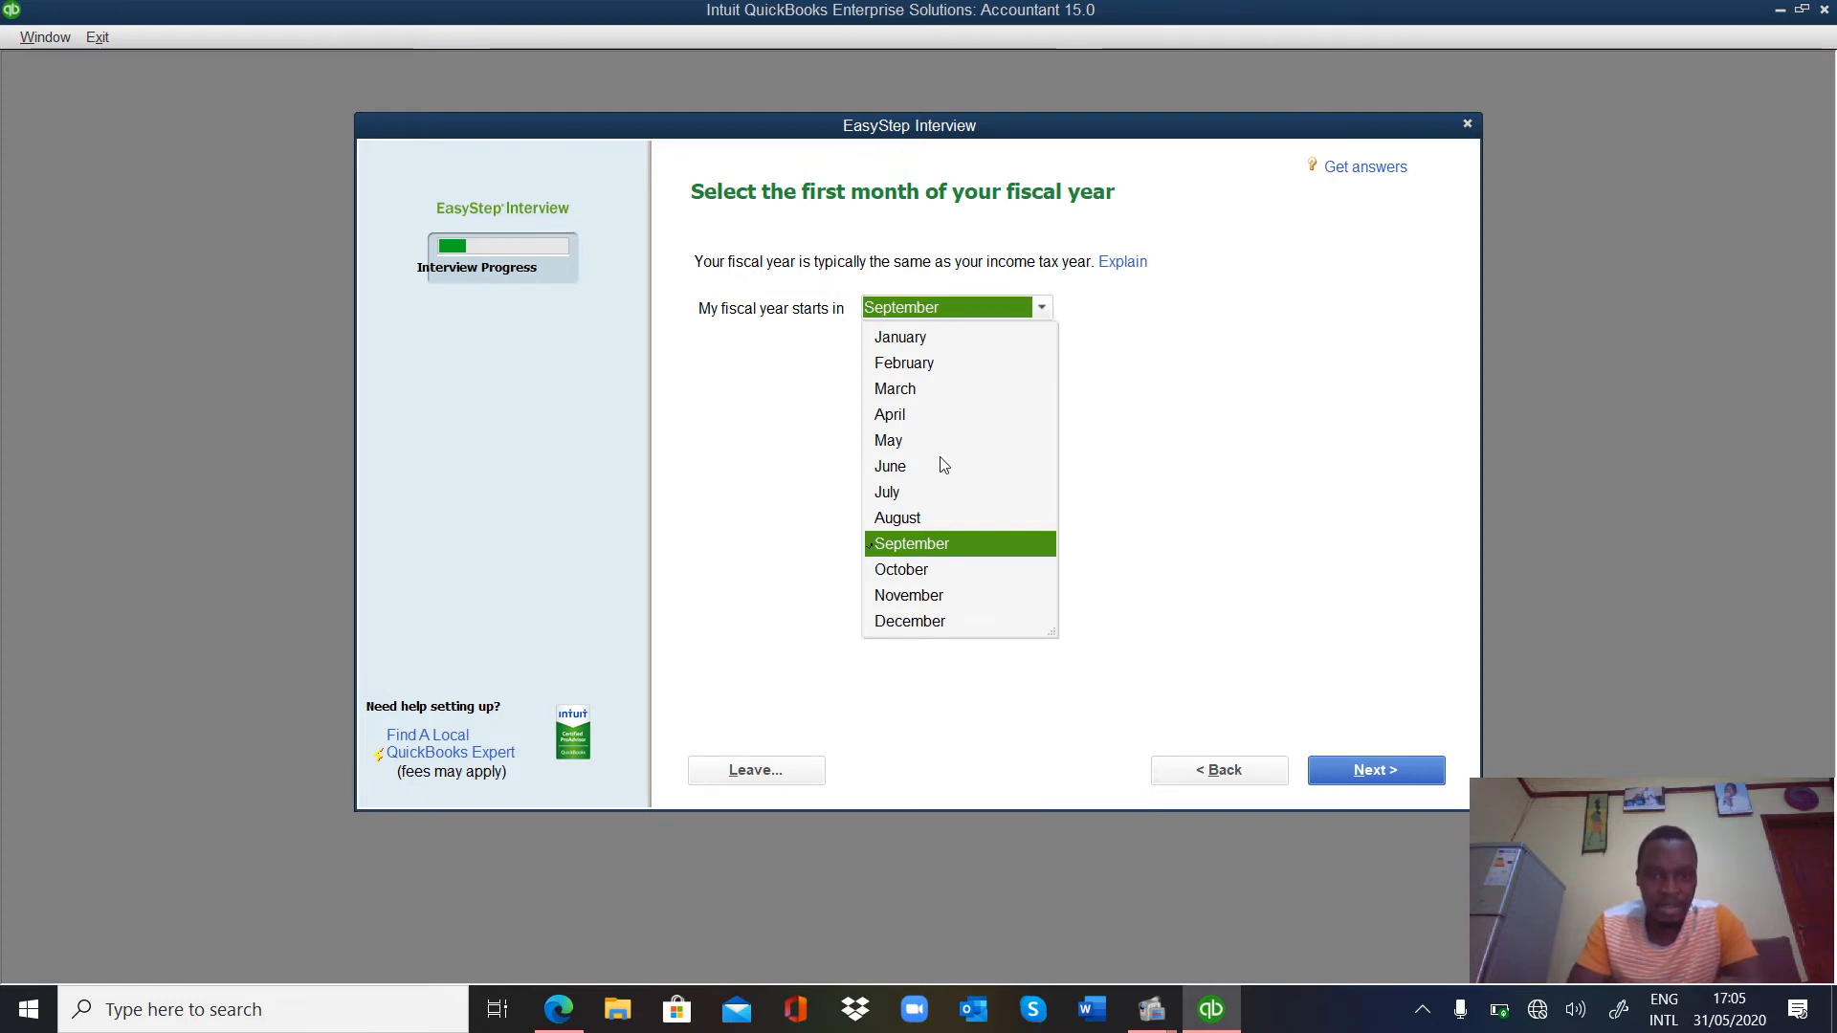
click(890, 492)
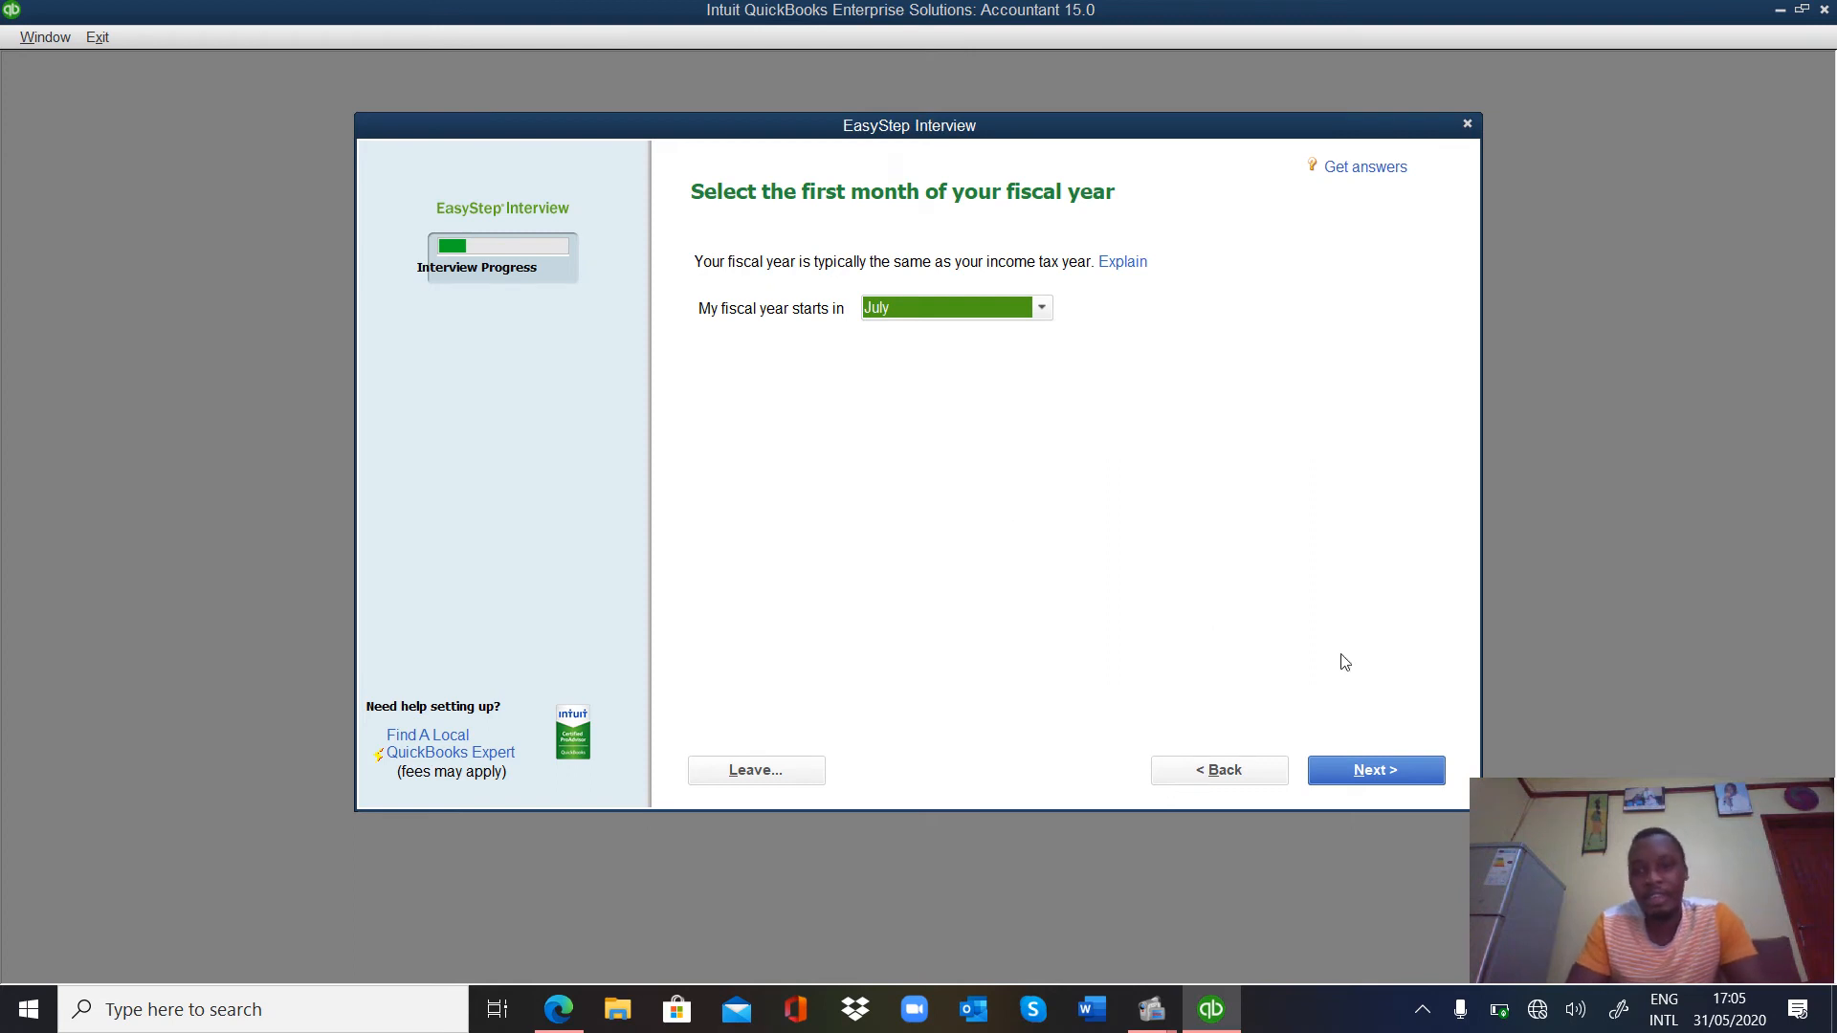
click(1415, 782)
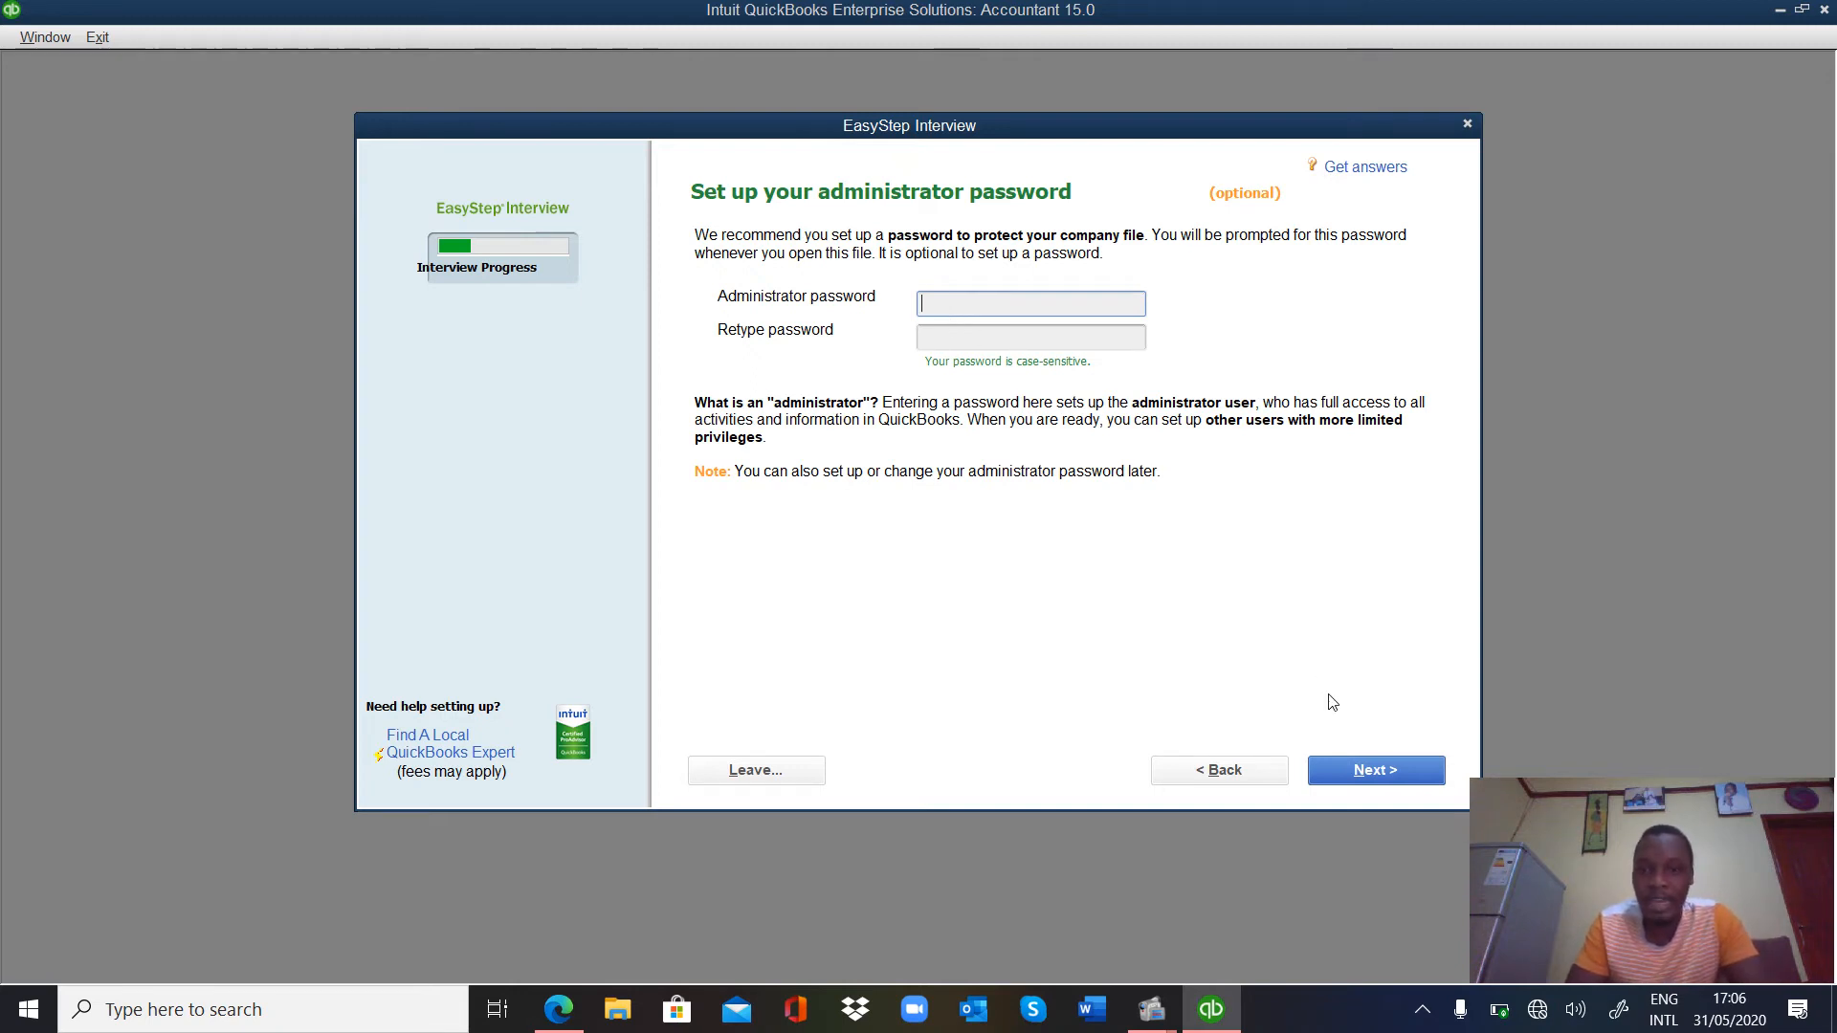
Leave the administrator password blank and continue to the company file save window.
click(1344, 775)
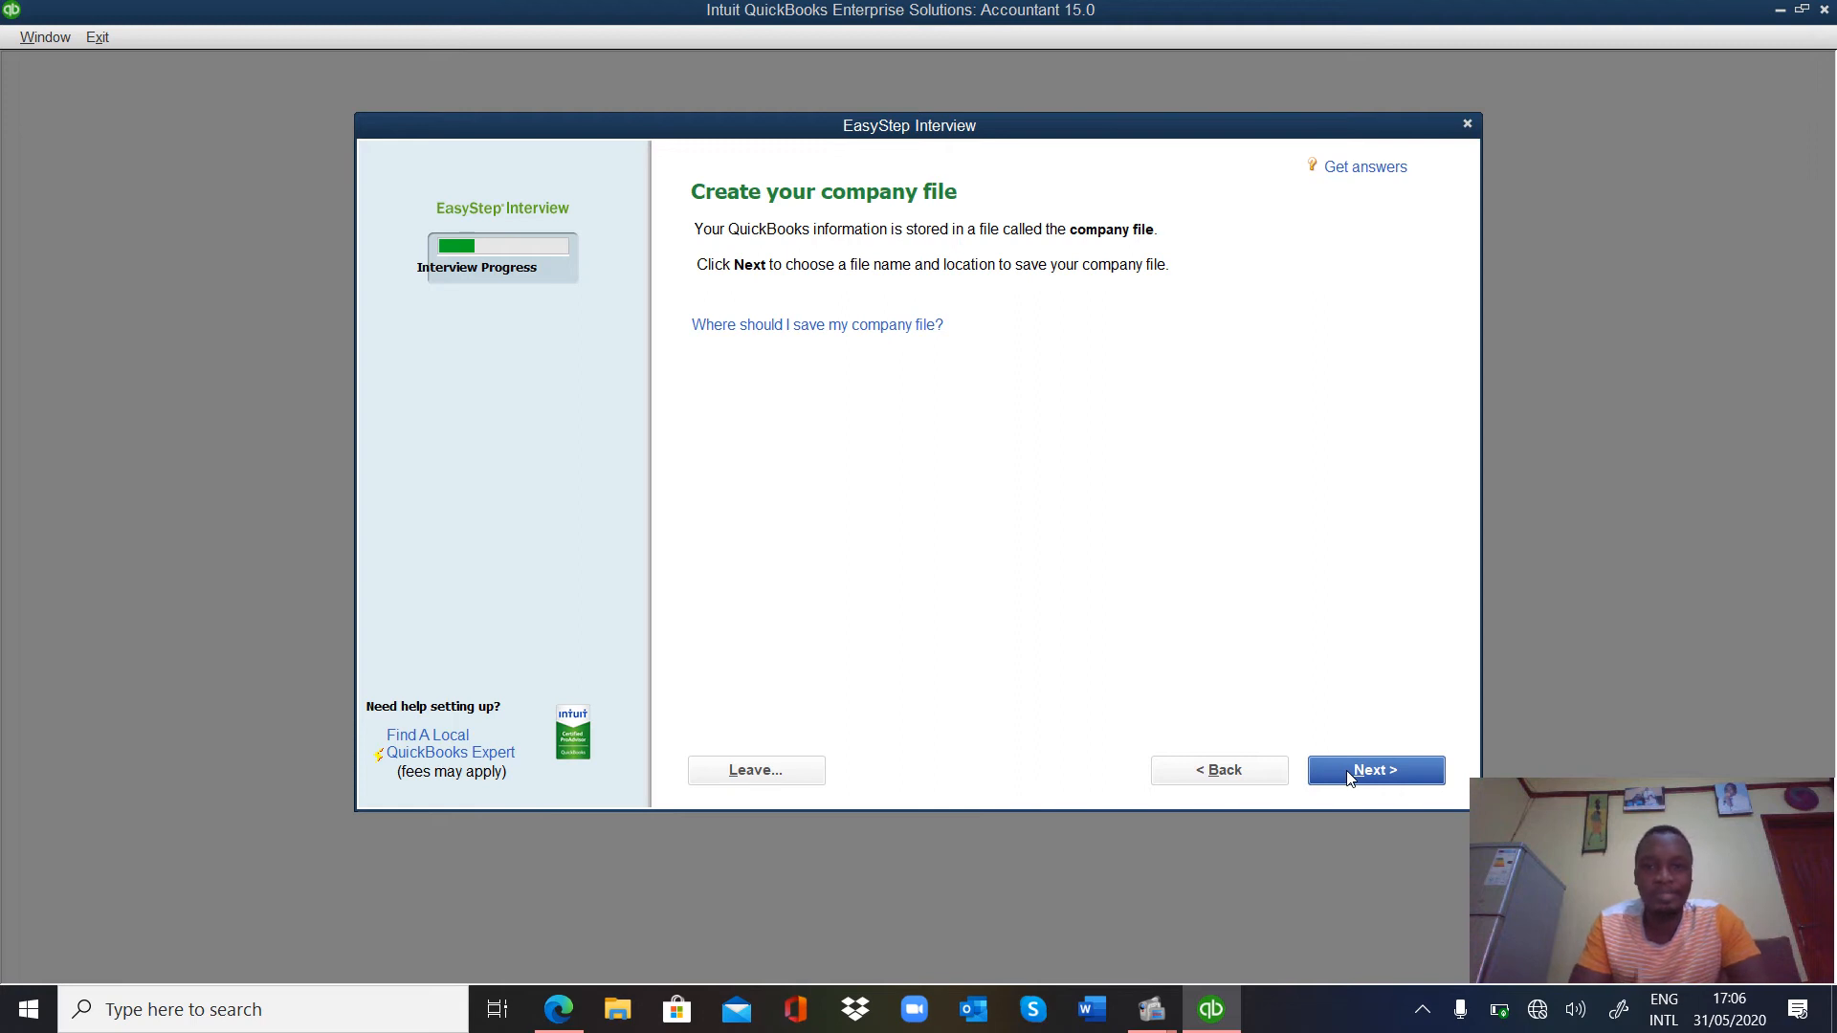
click(1347, 773)
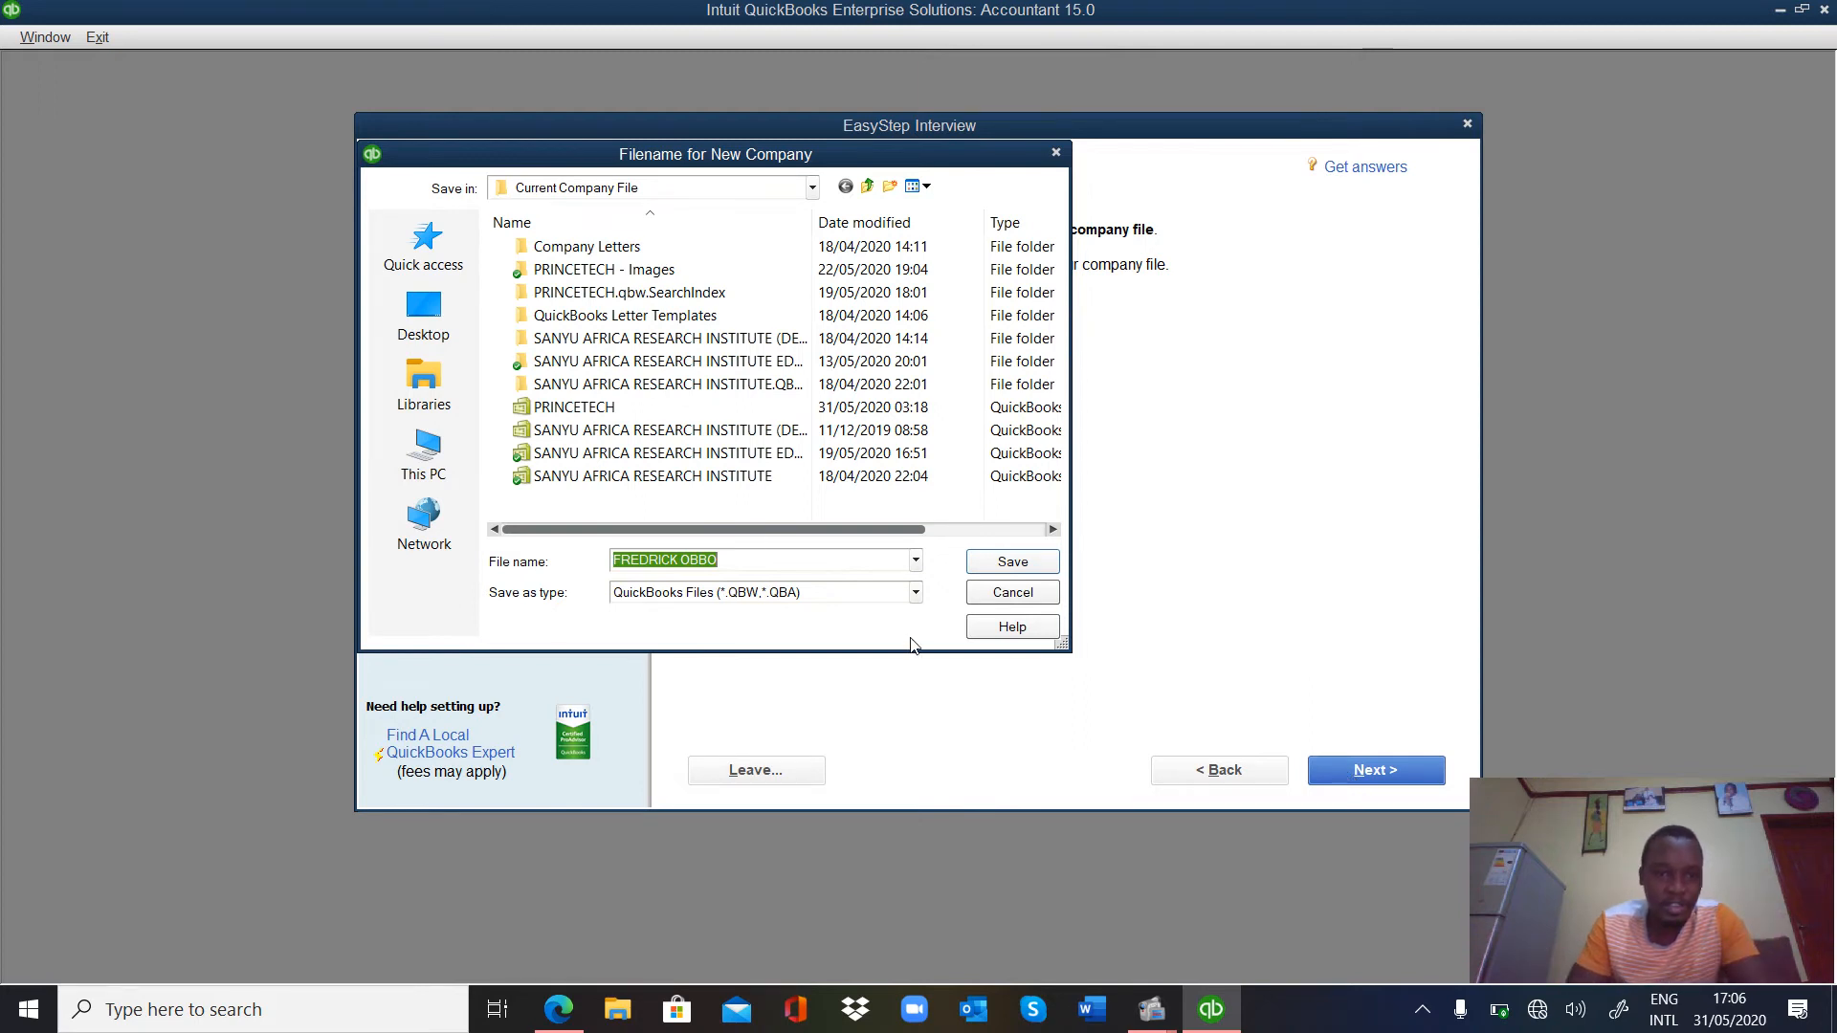
Create a 'Fredrick Quickbooks' folder on New Volume (E:) and save the company file there.
click(413, 472)
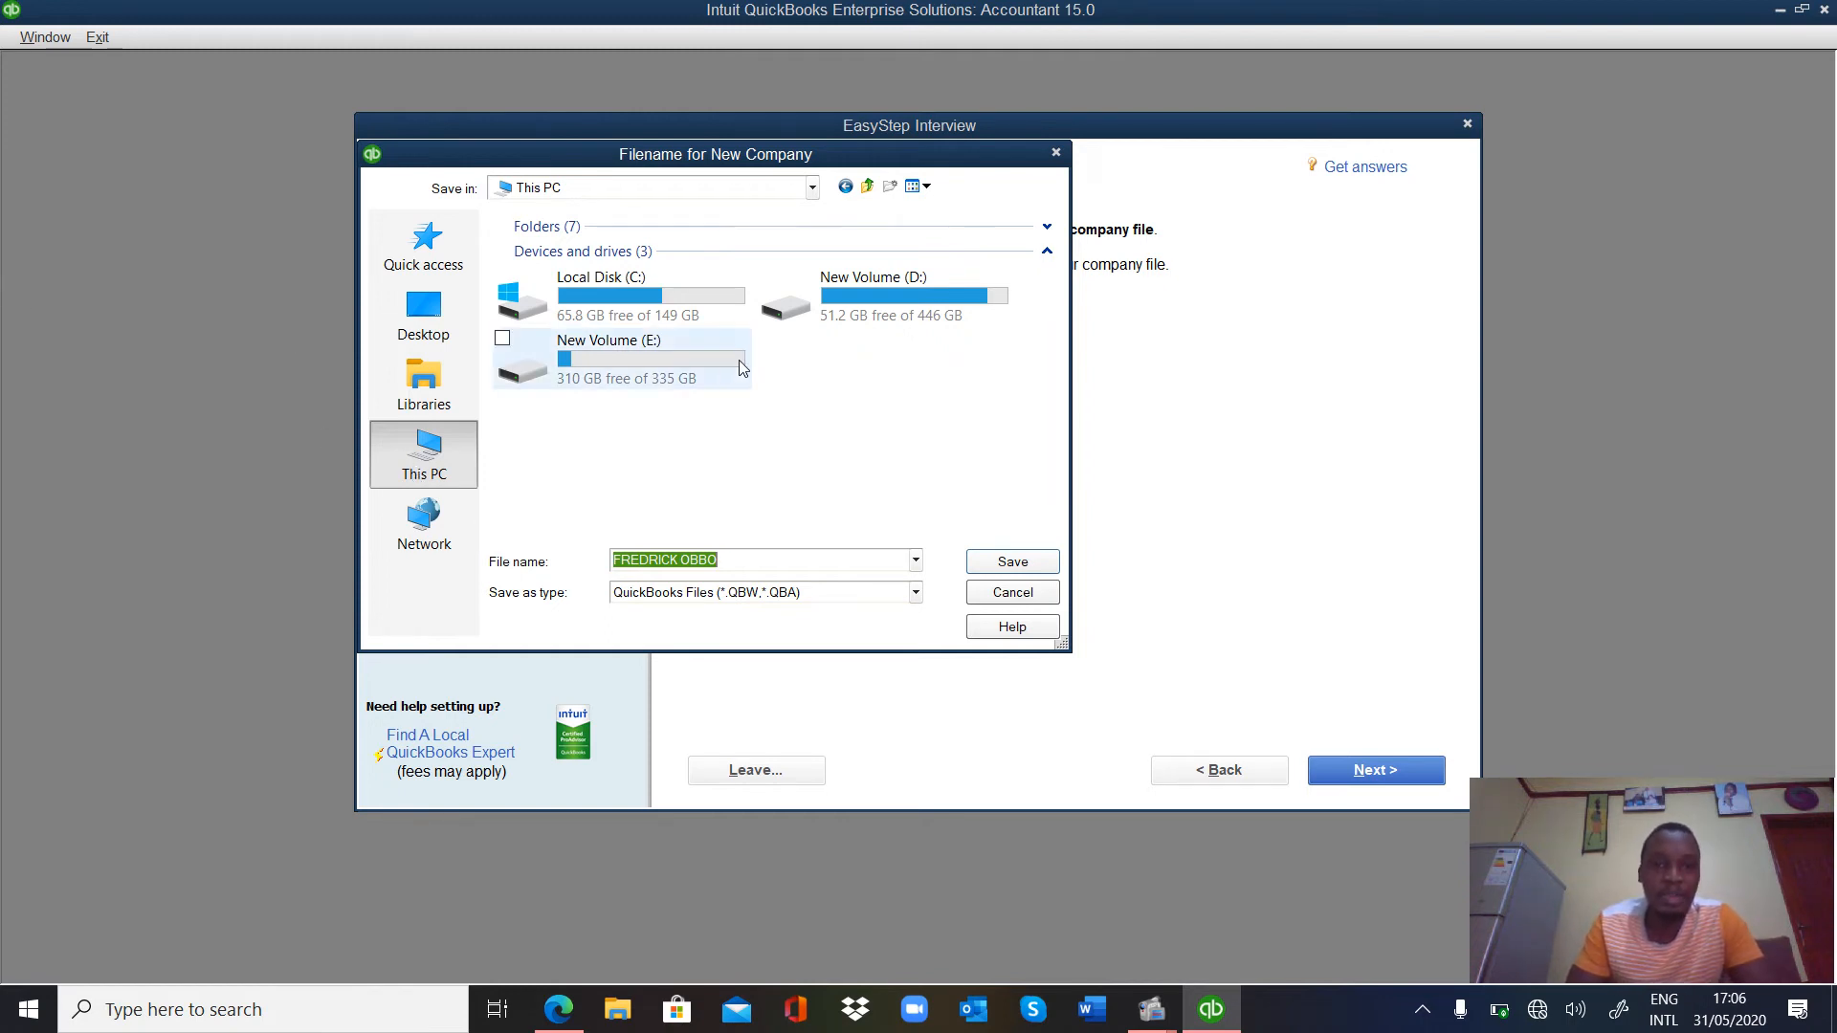
double_click(679, 360)
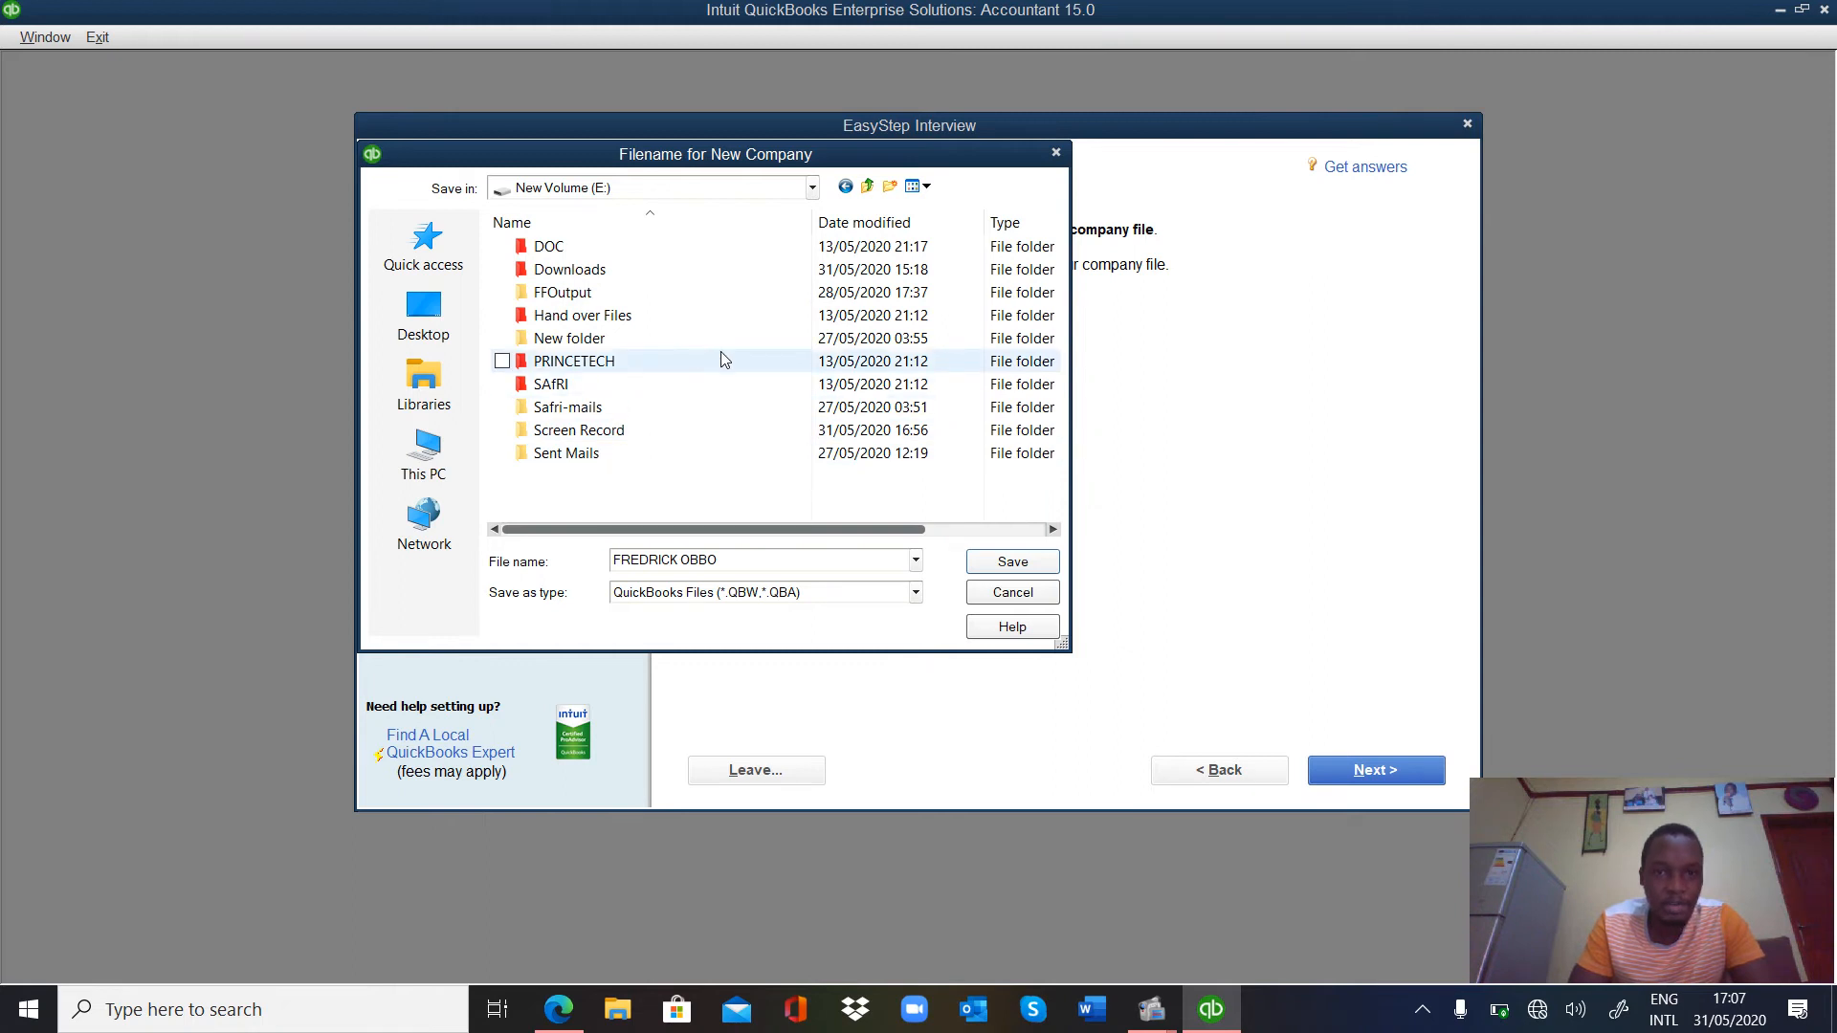
click(888, 187)
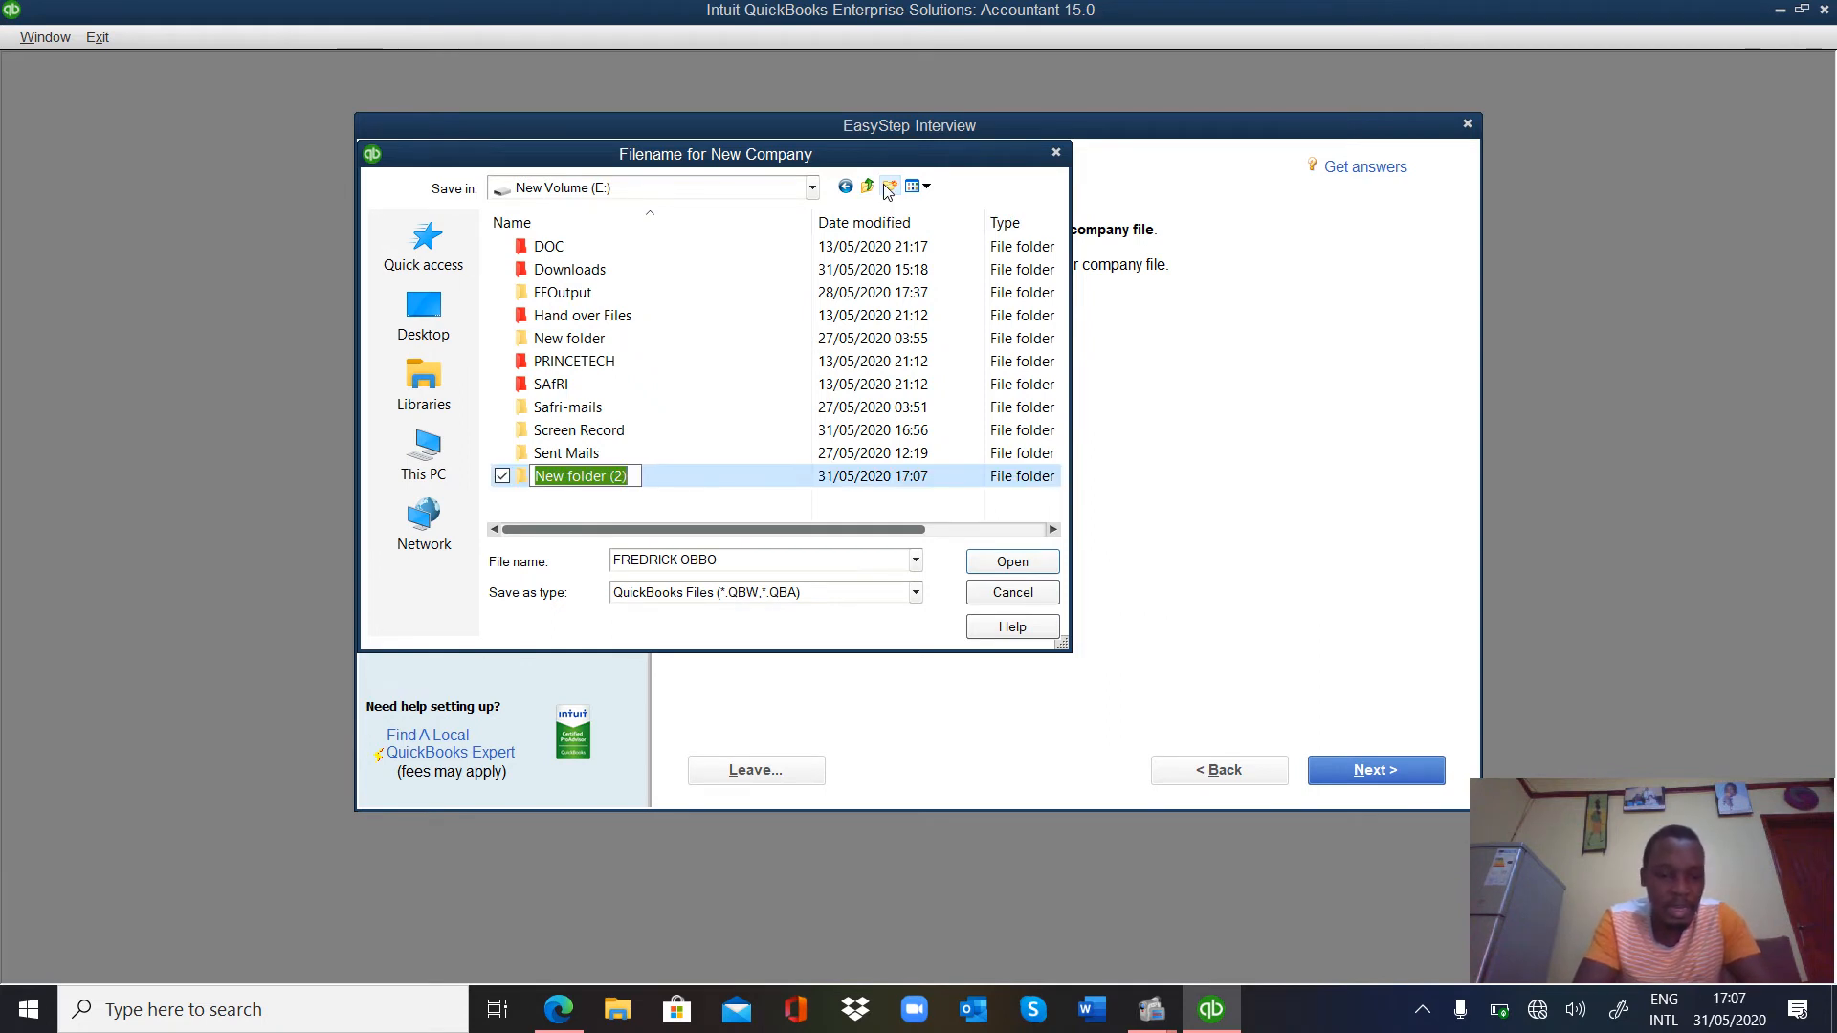
text(Fred)
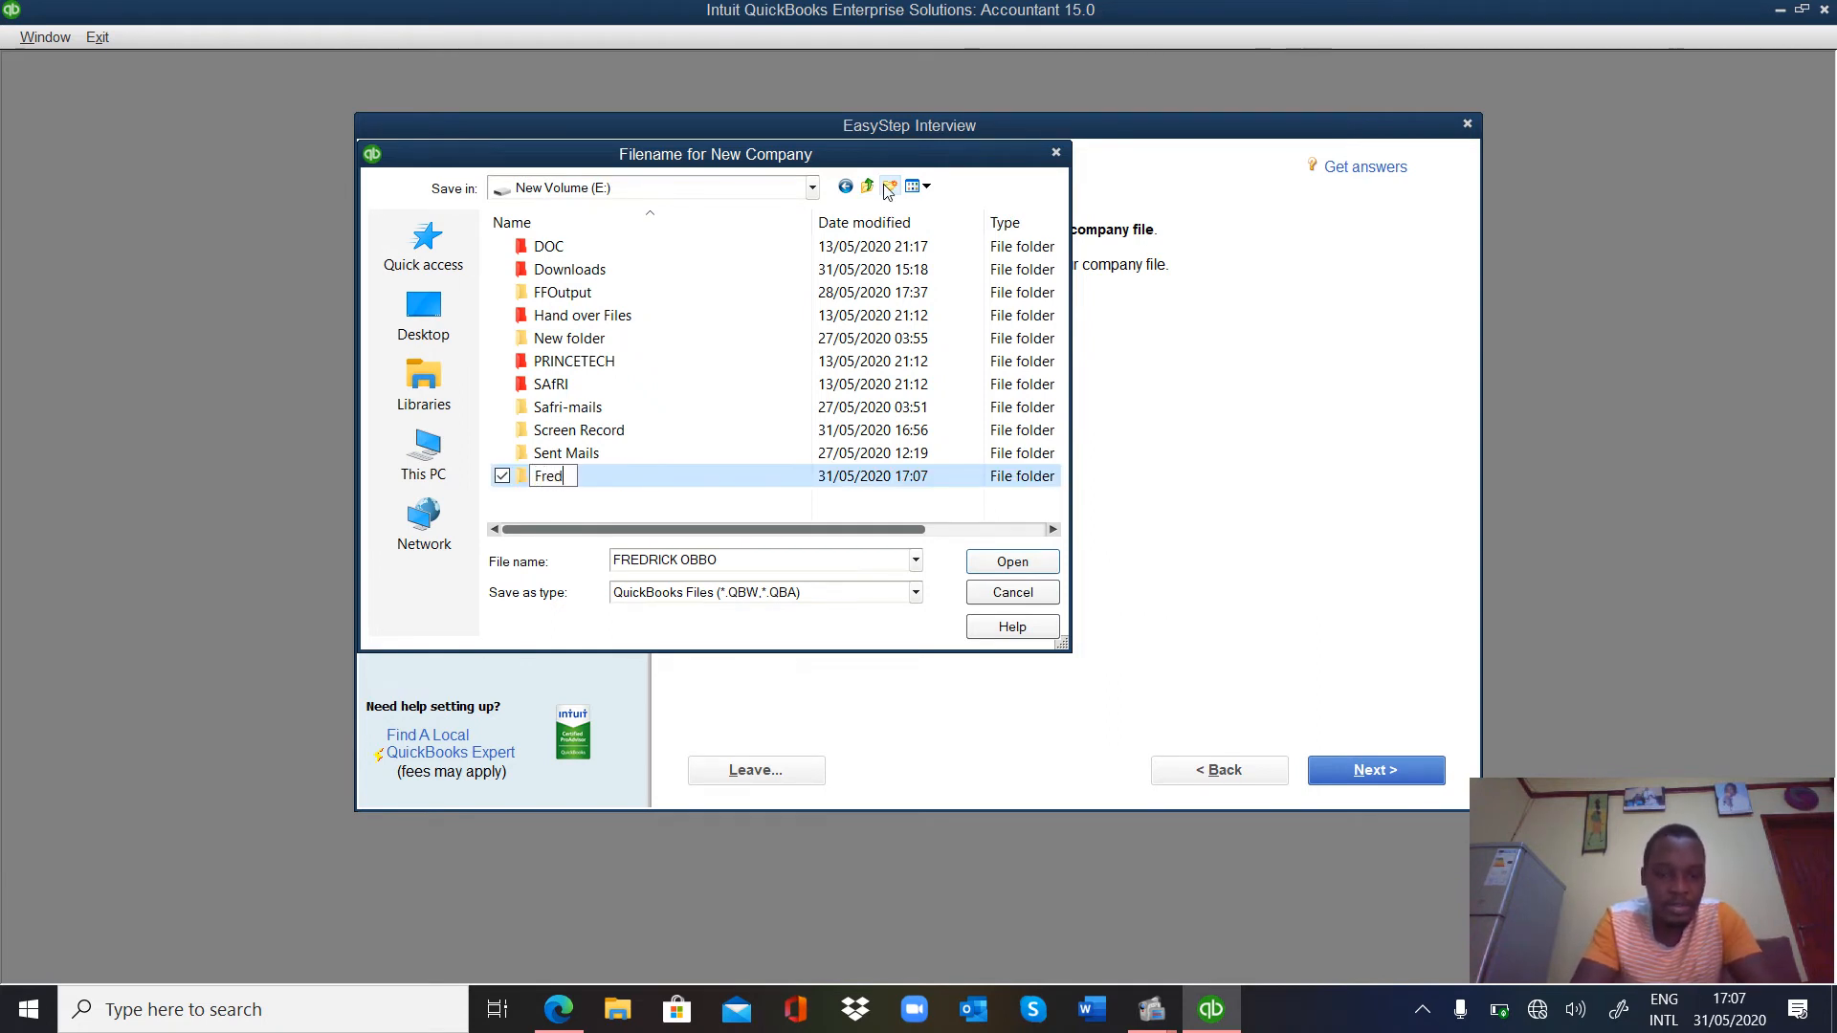
text(rick)
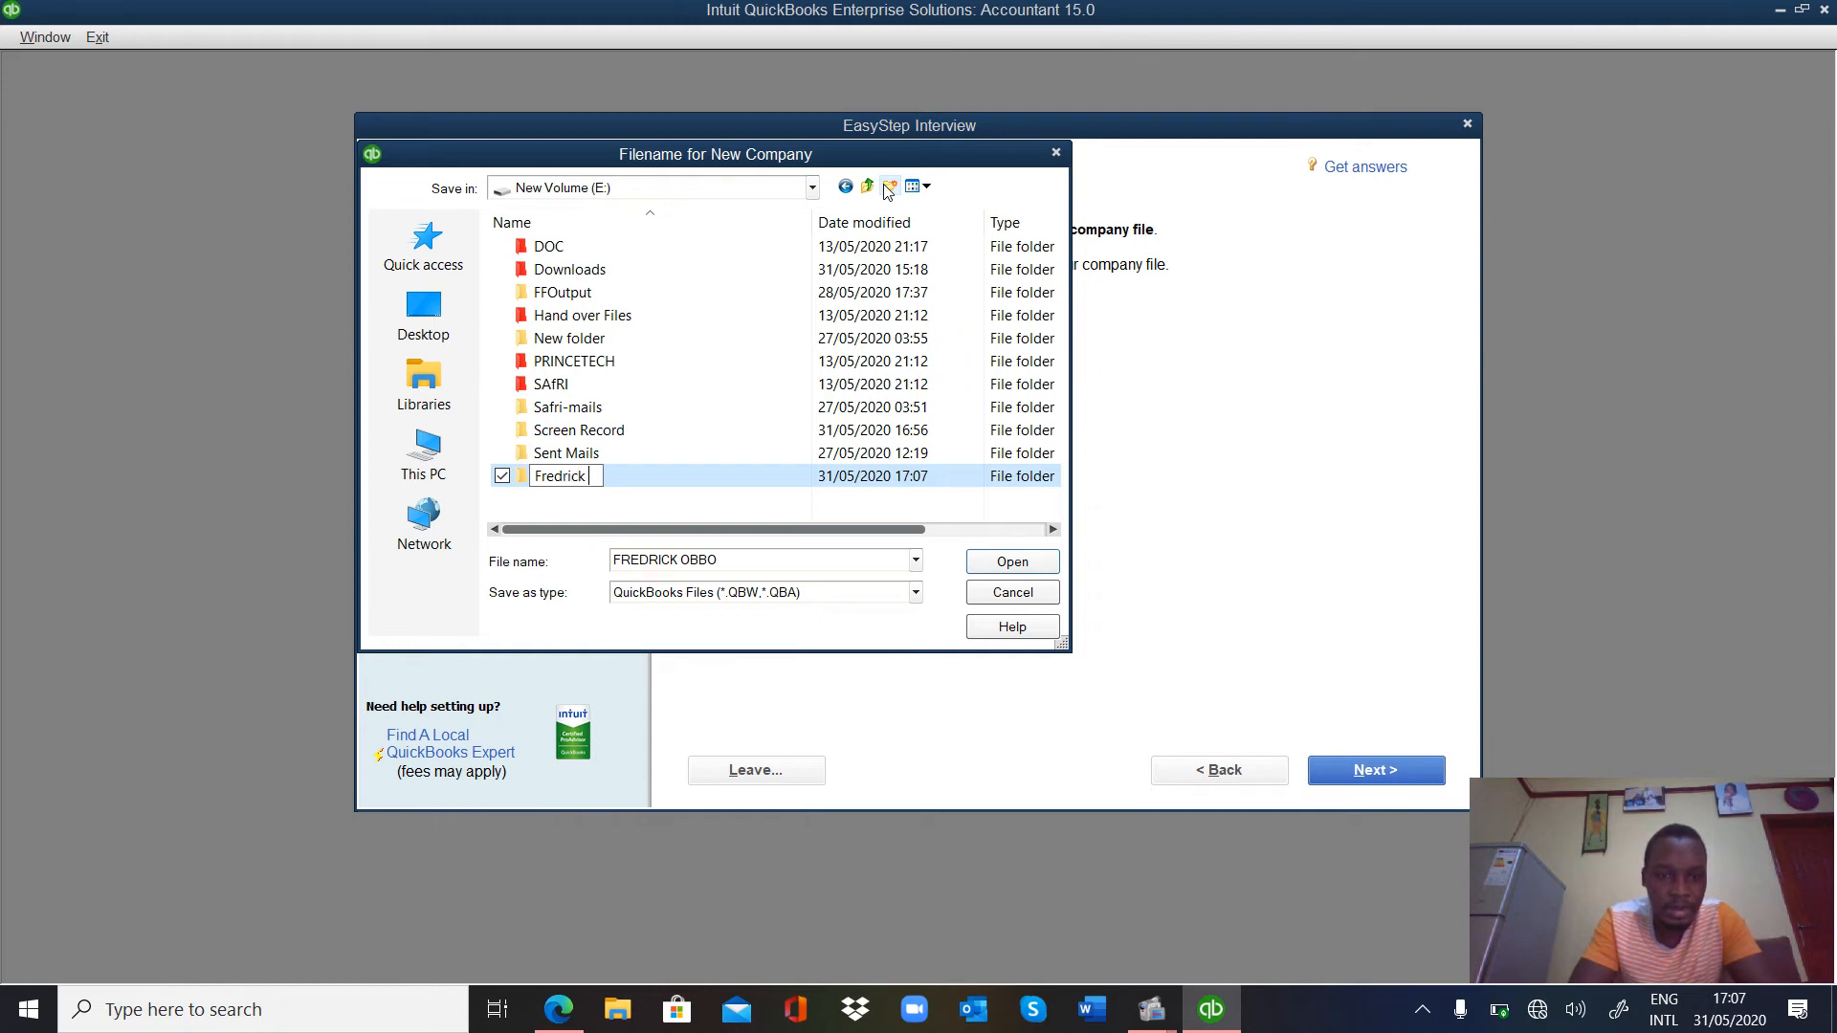
text( Quy)
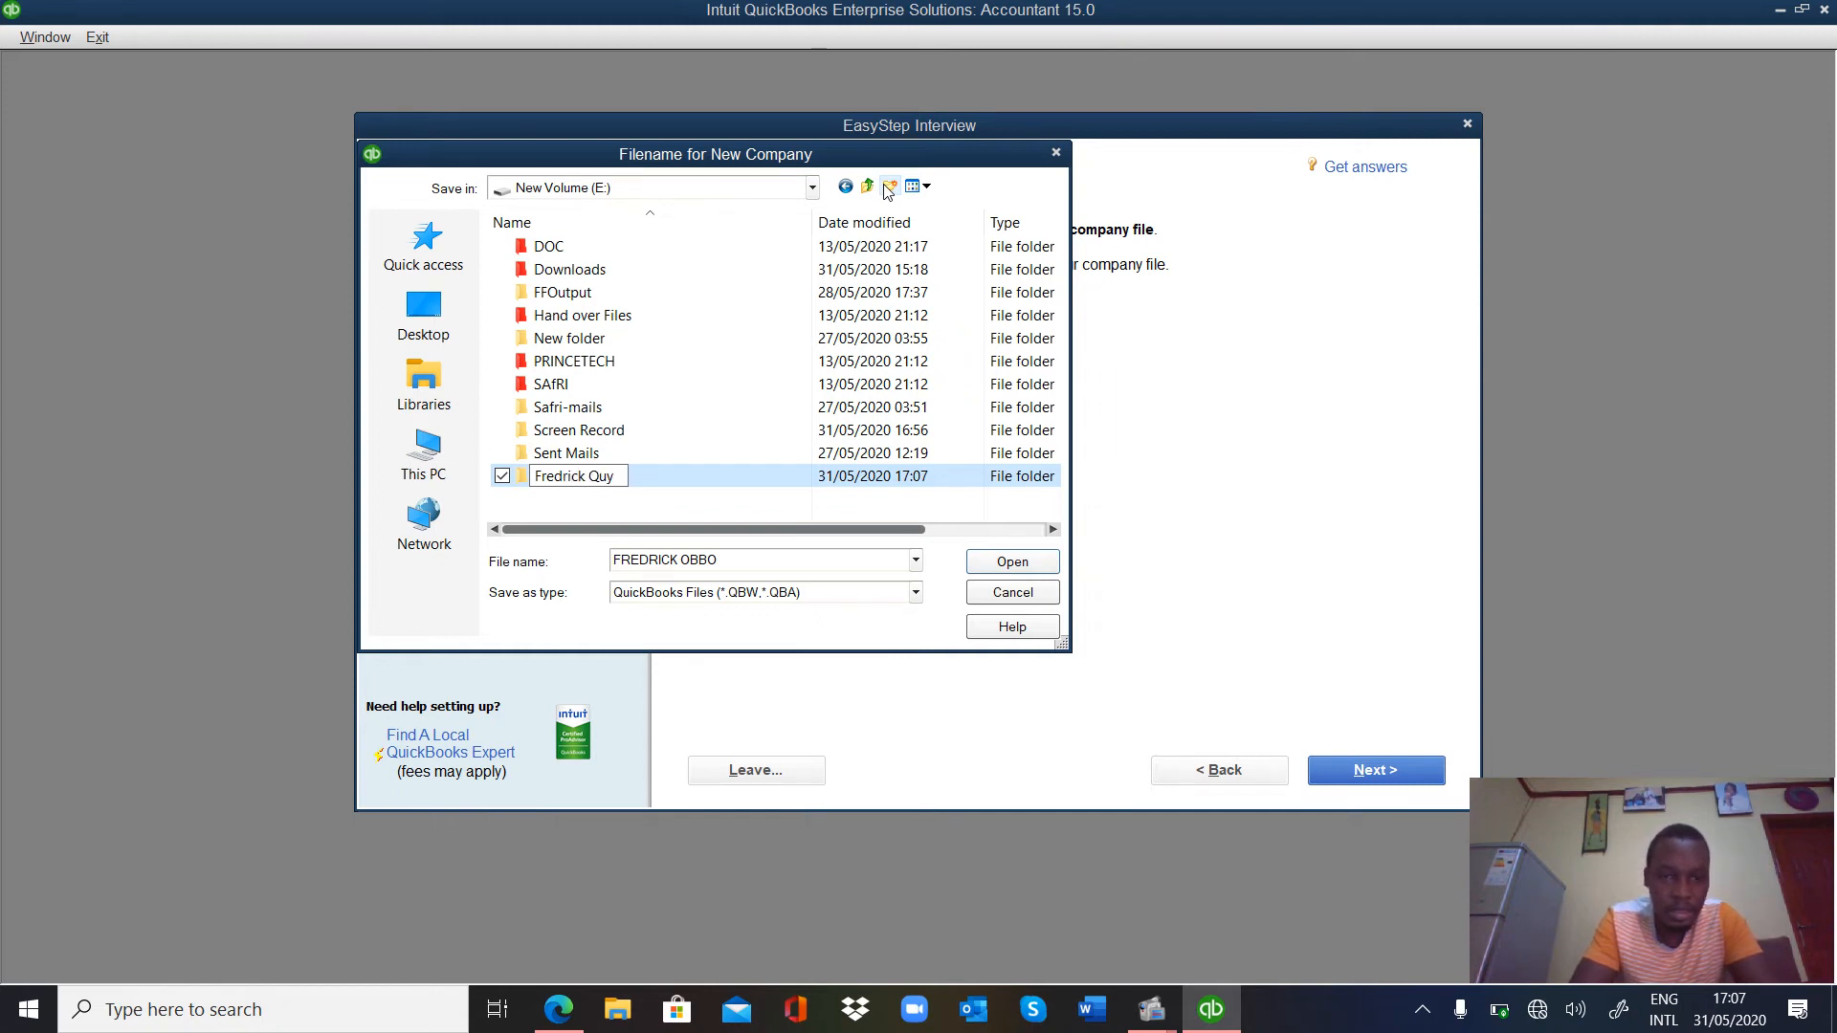
key(BackSpace)
text(ickbooks)
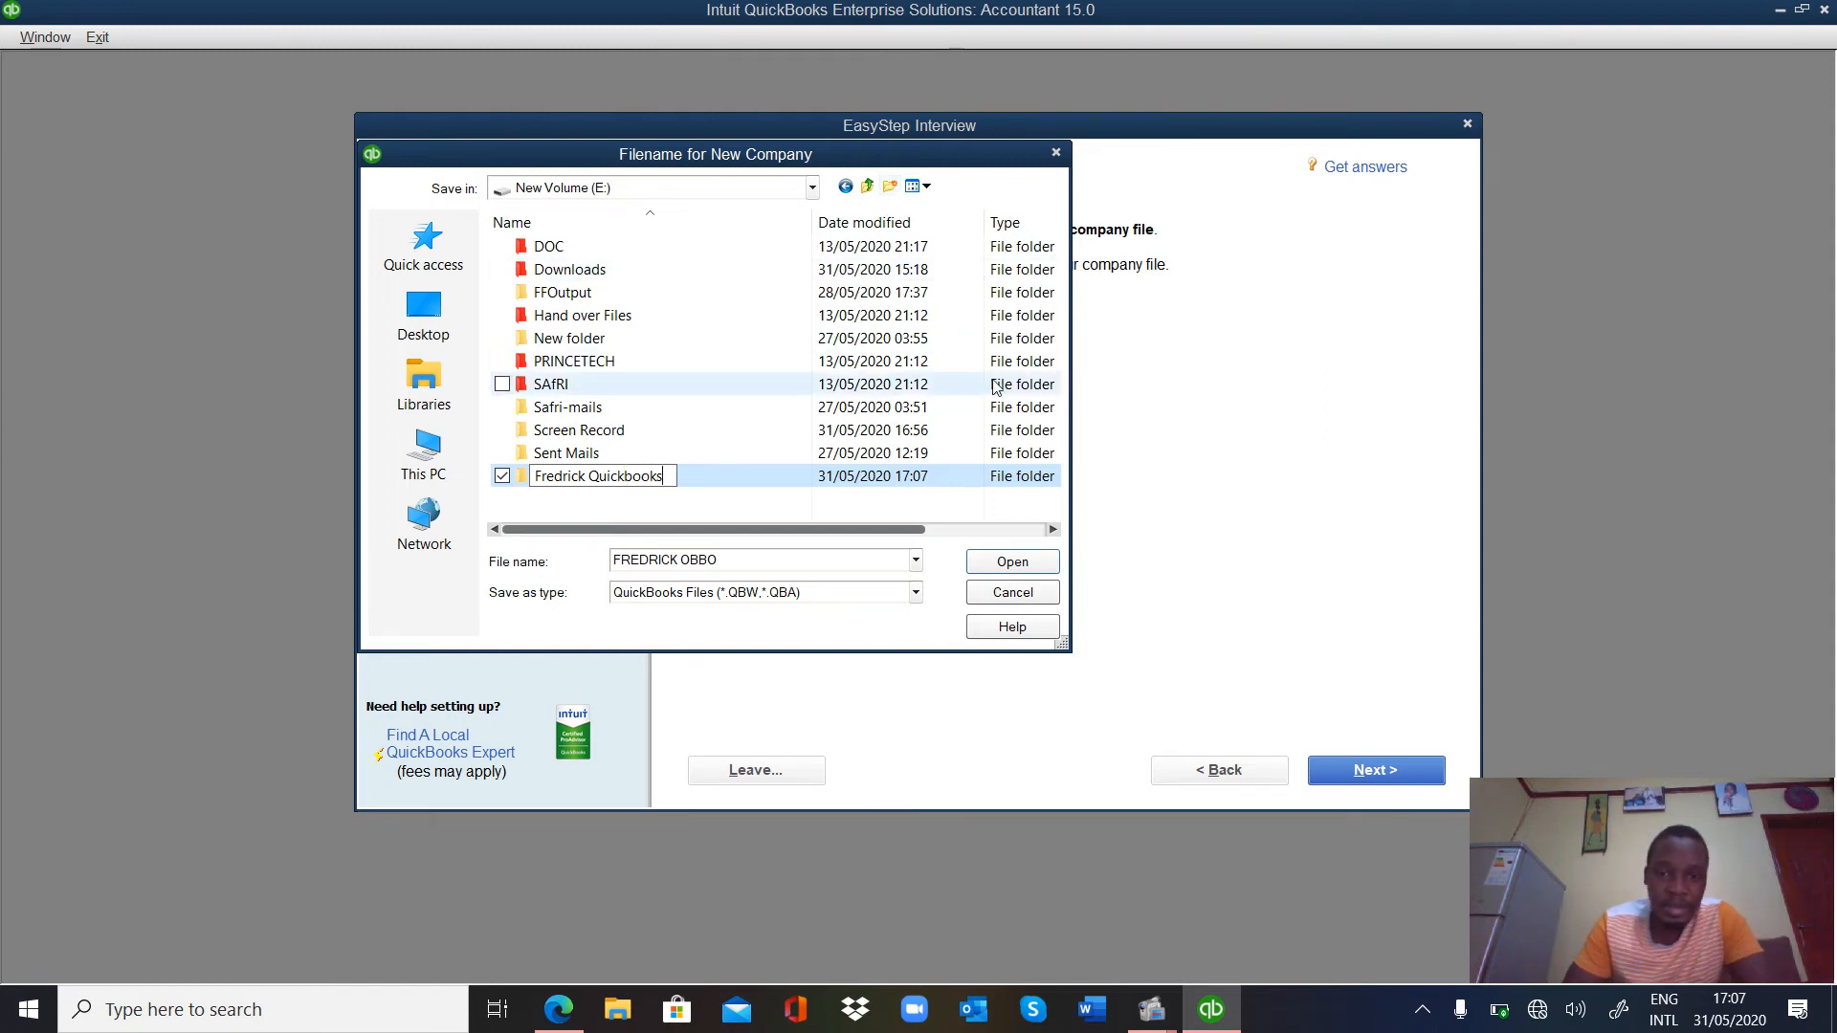
click(1028, 571)
click(1028, 571)
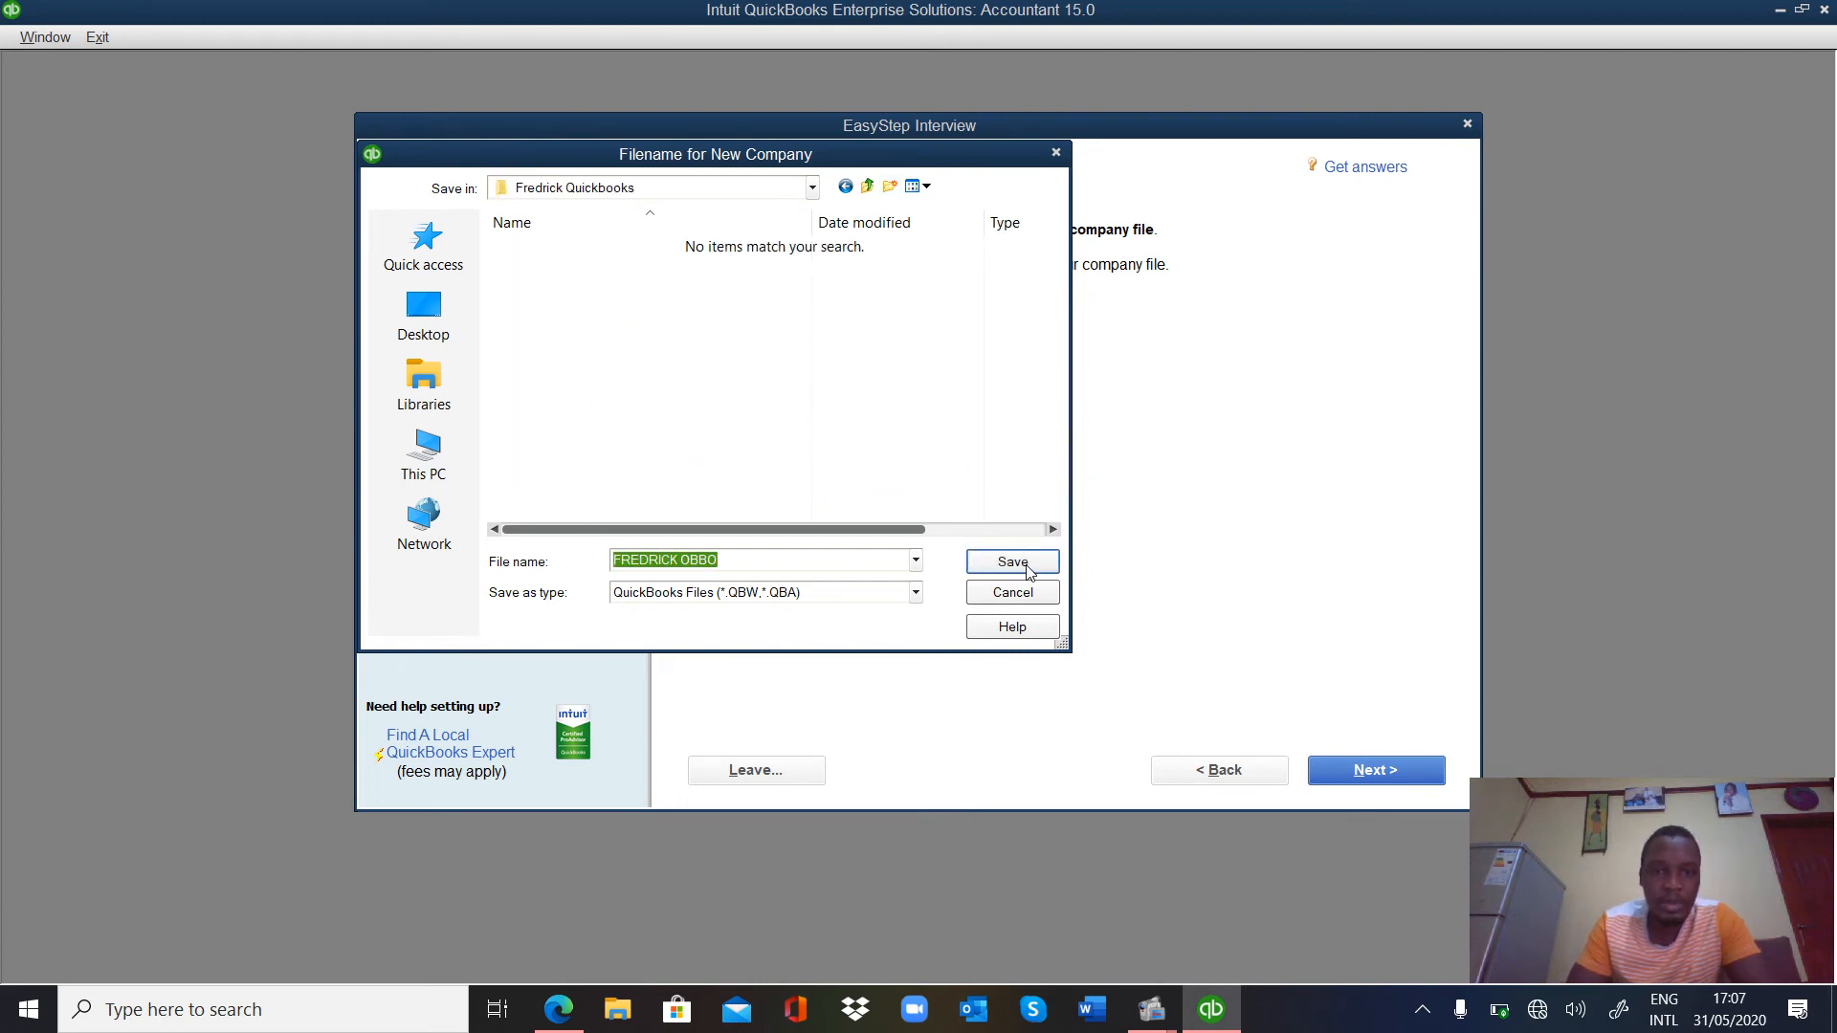
click(1028, 571)
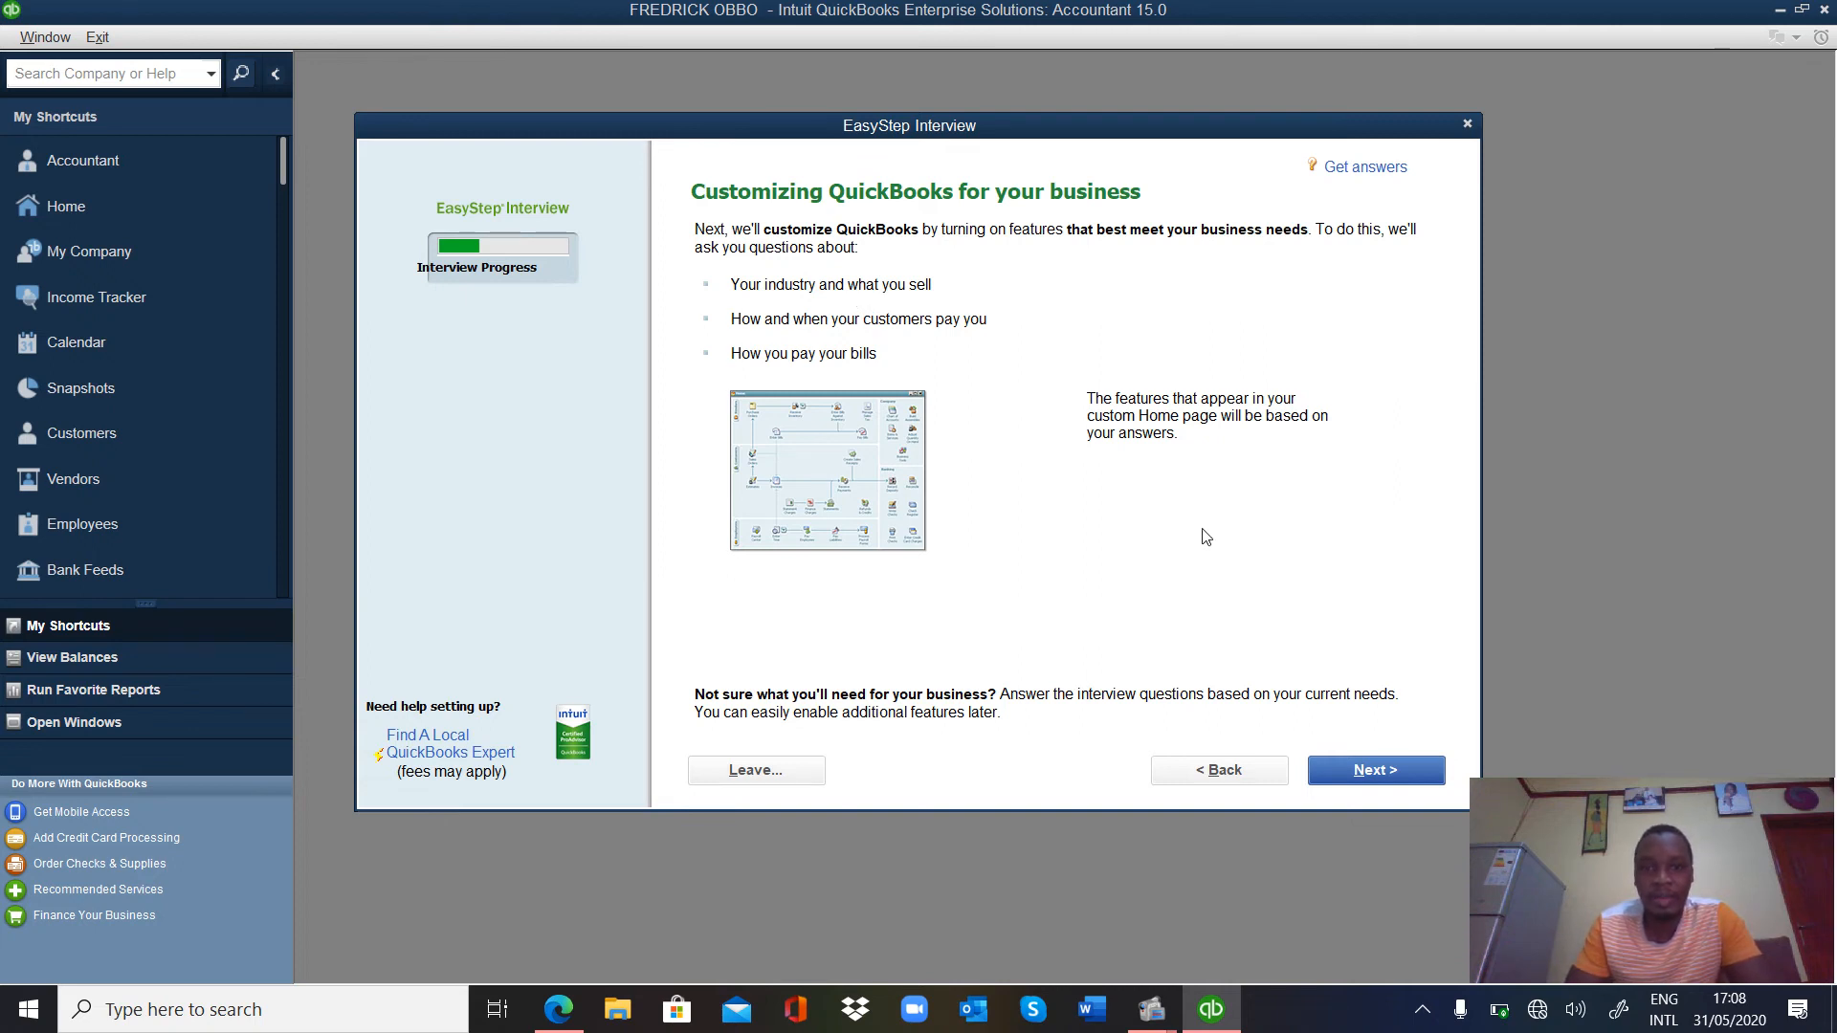
Once the company file is created, continue past the Customizing QuickBooks page.
click(1368, 771)
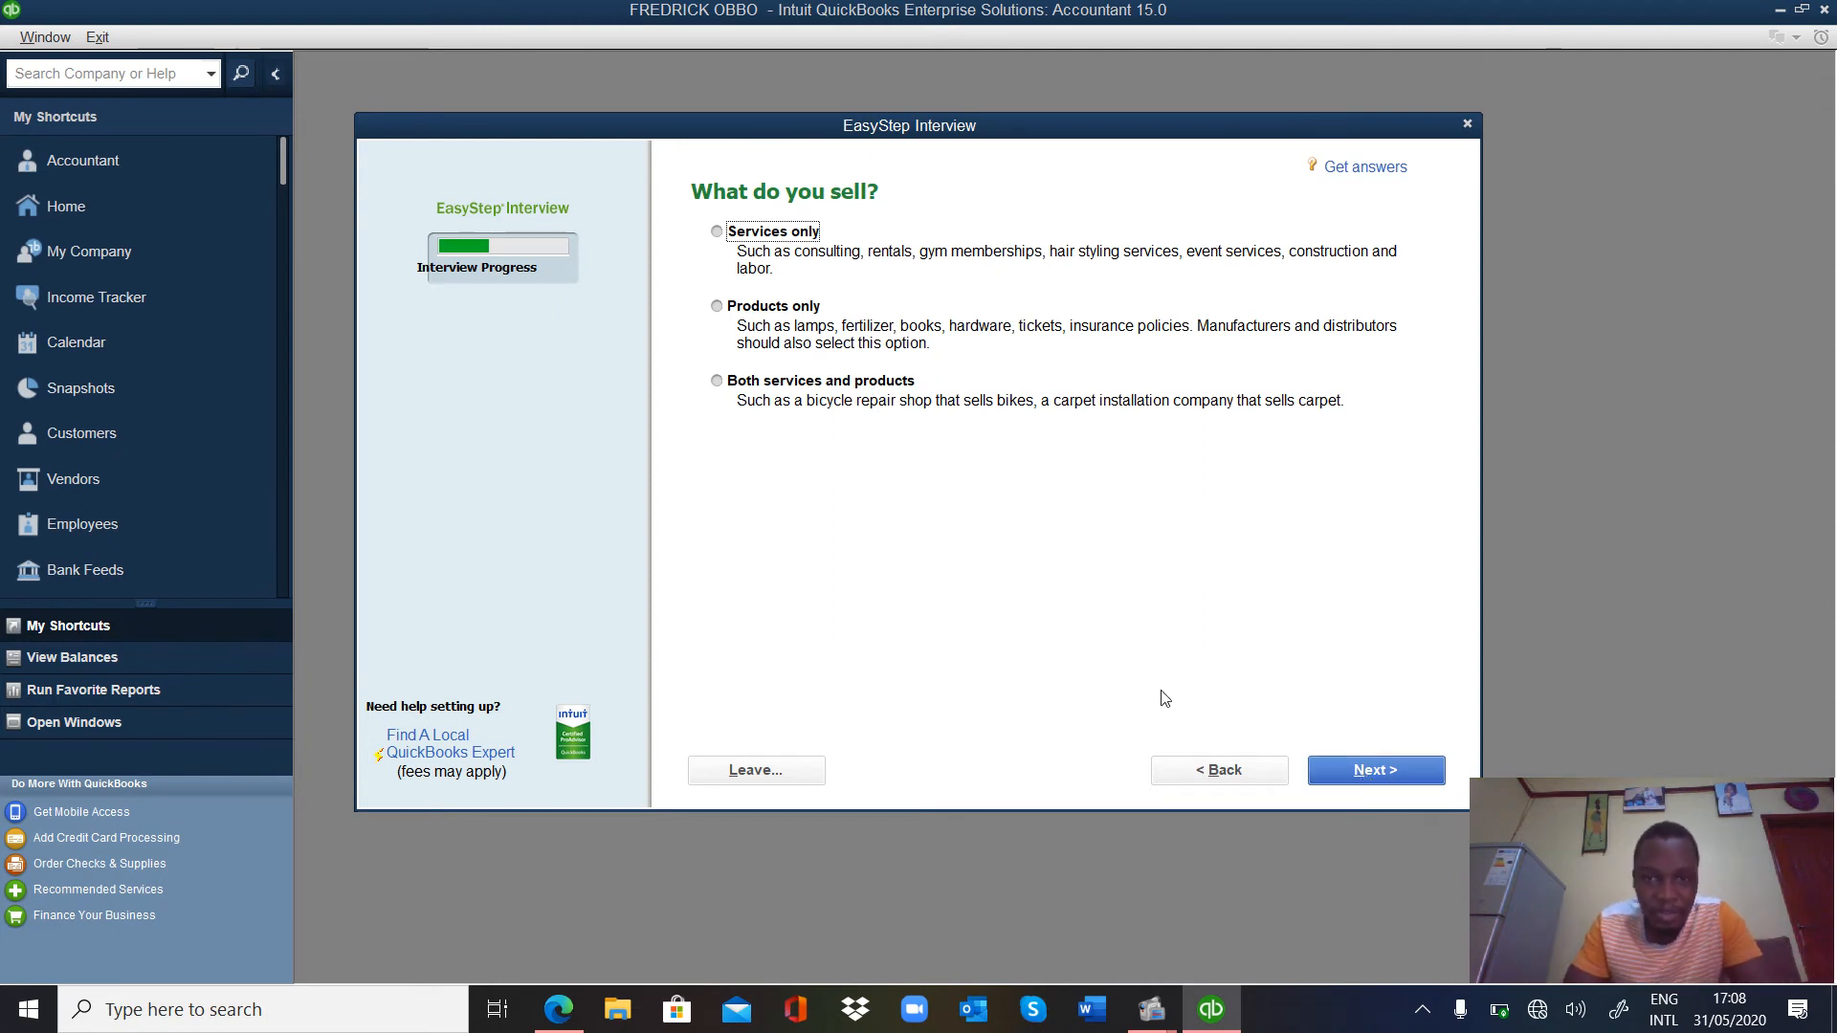
Specify selling both services and products, keep charging sales tax, and decline estimates.
click(718, 383)
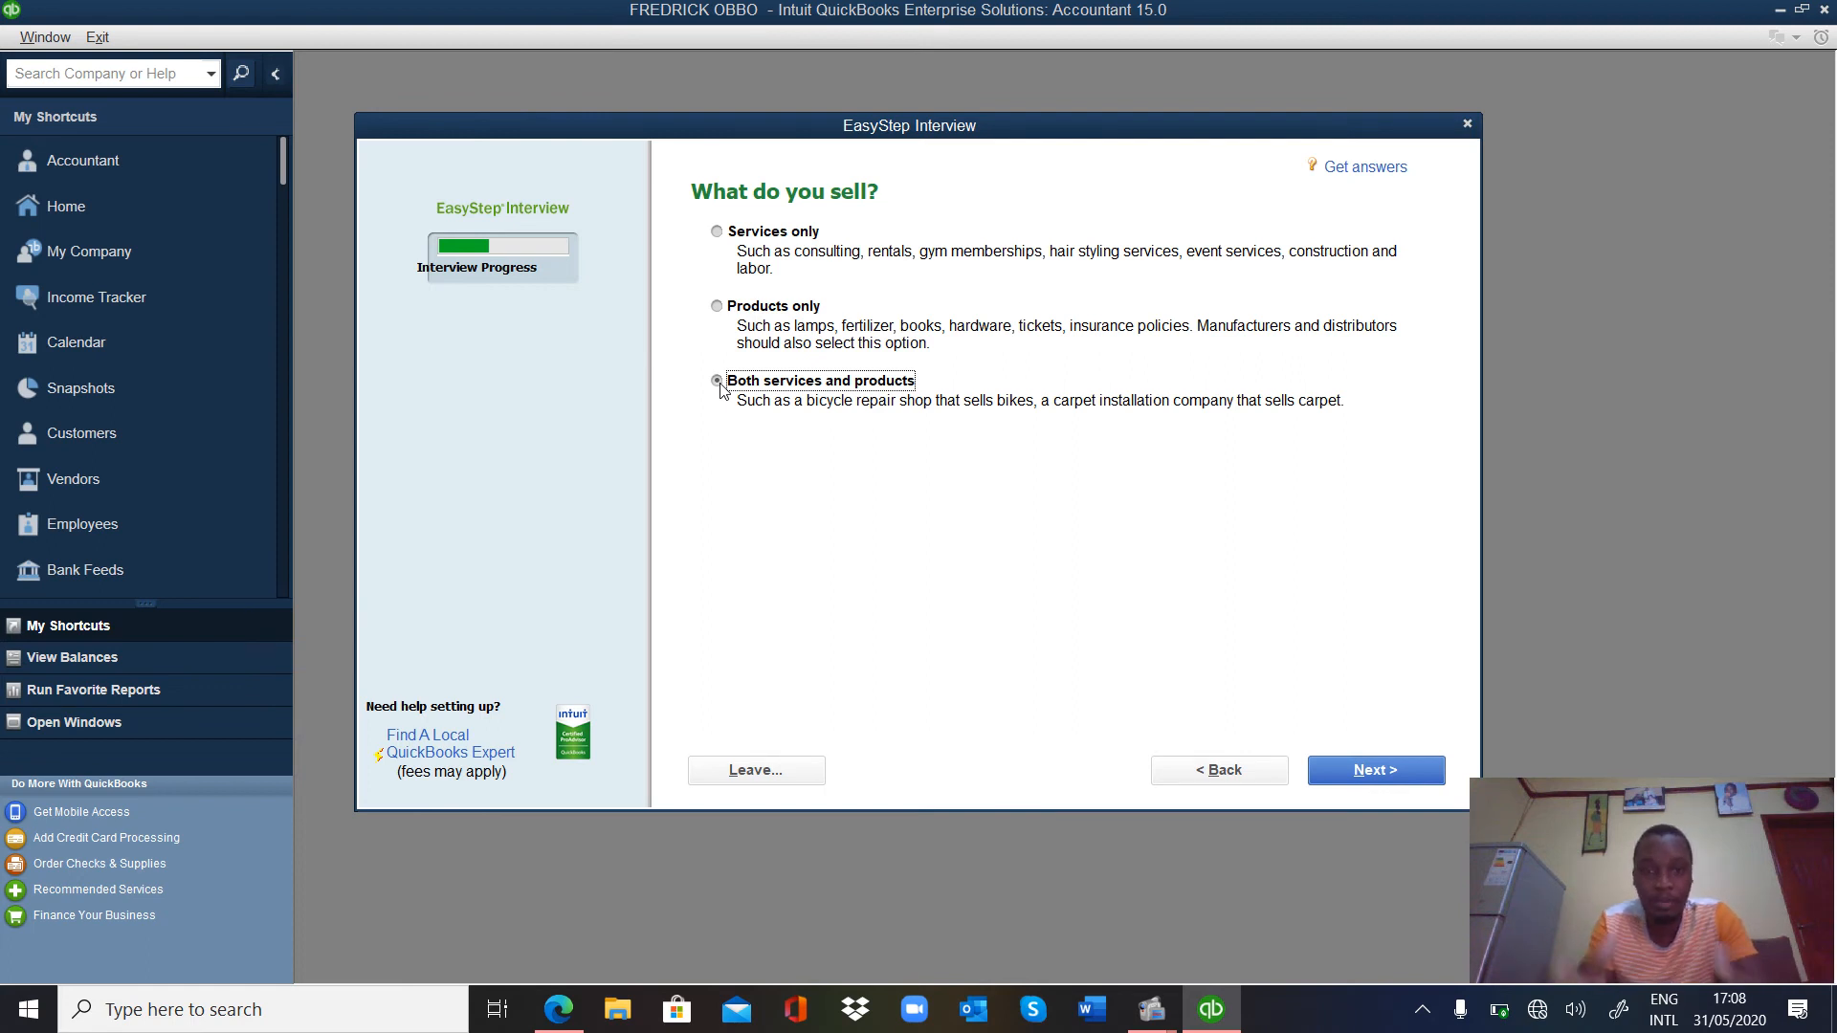
click(1422, 775)
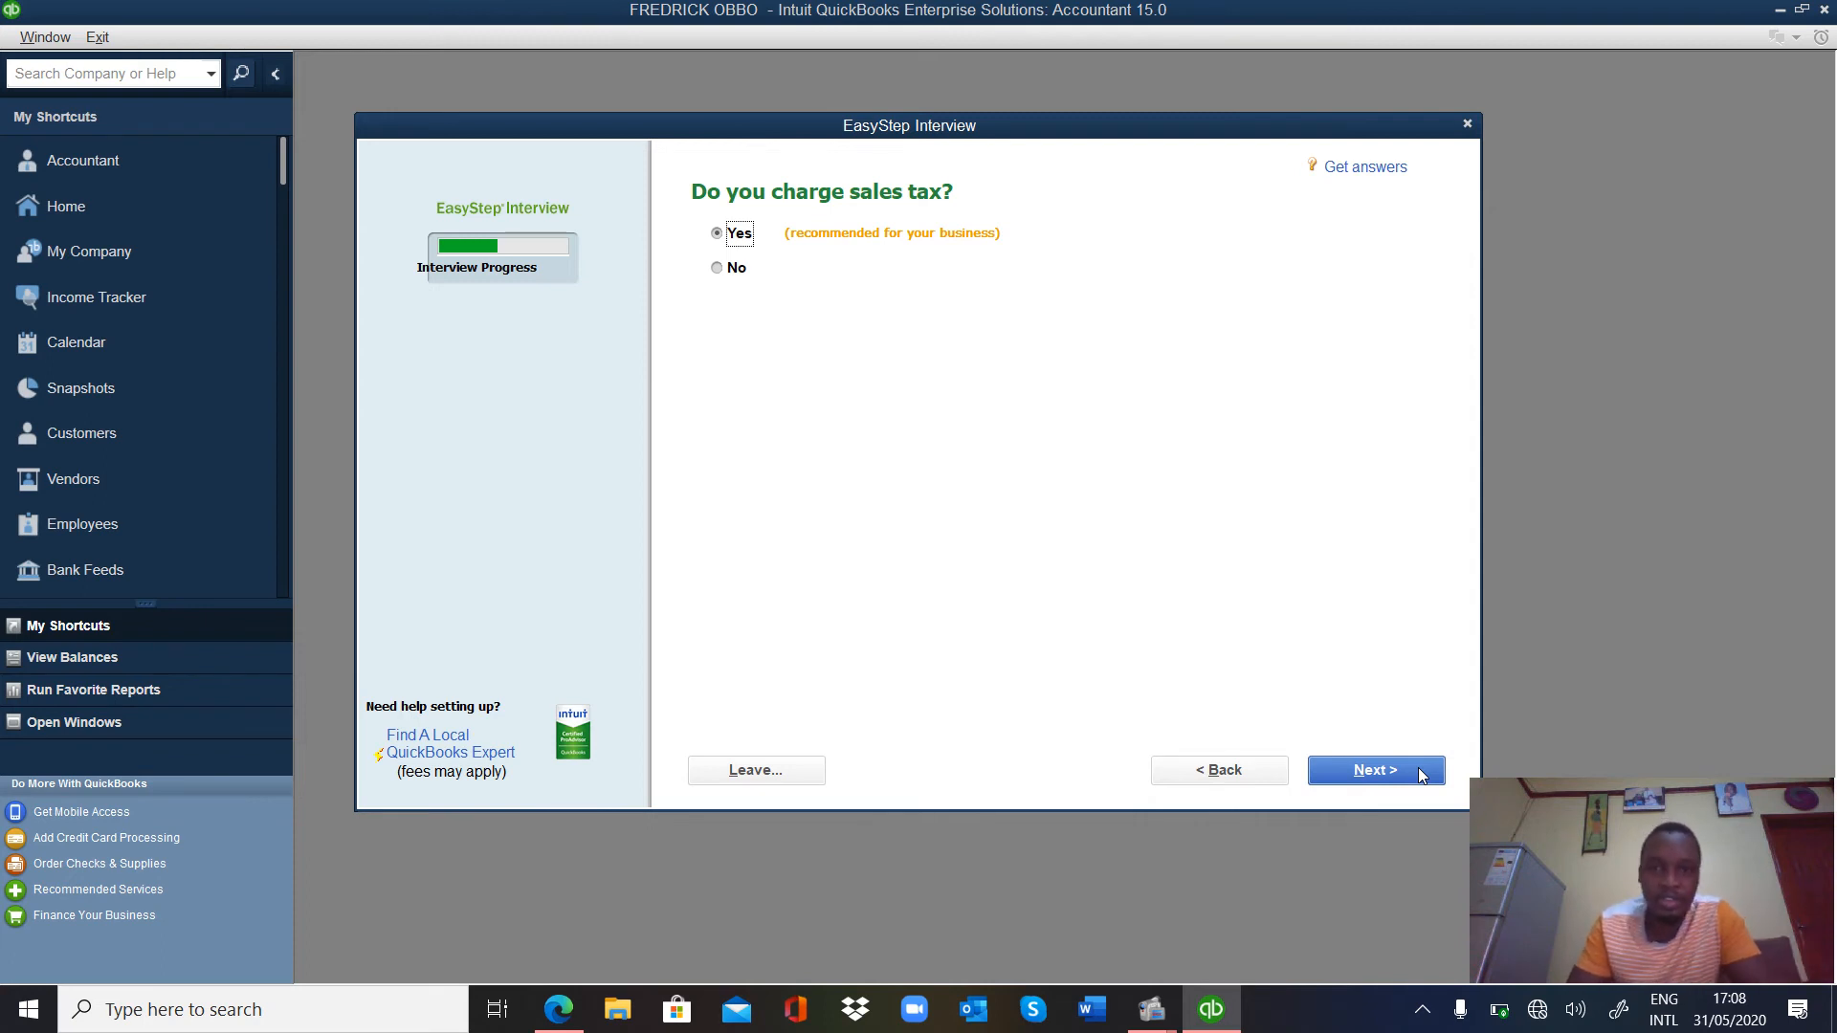
click(1421, 776)
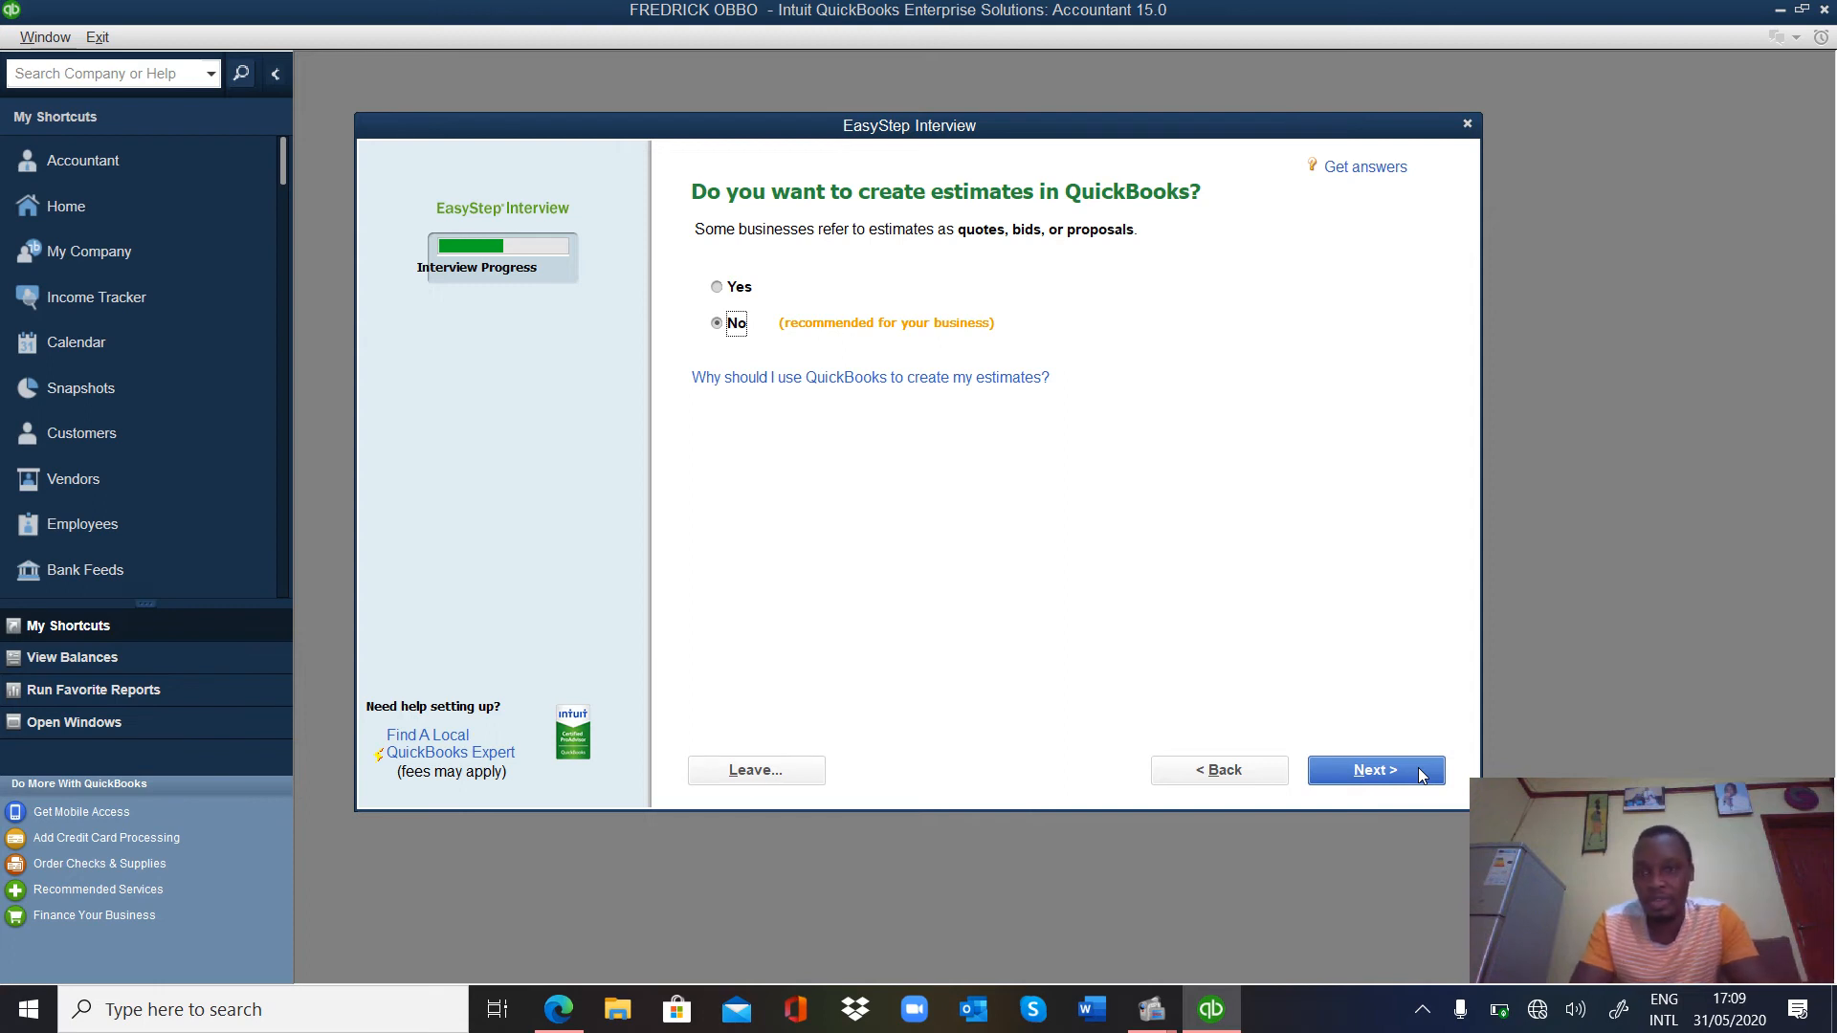
click(1420, 775)
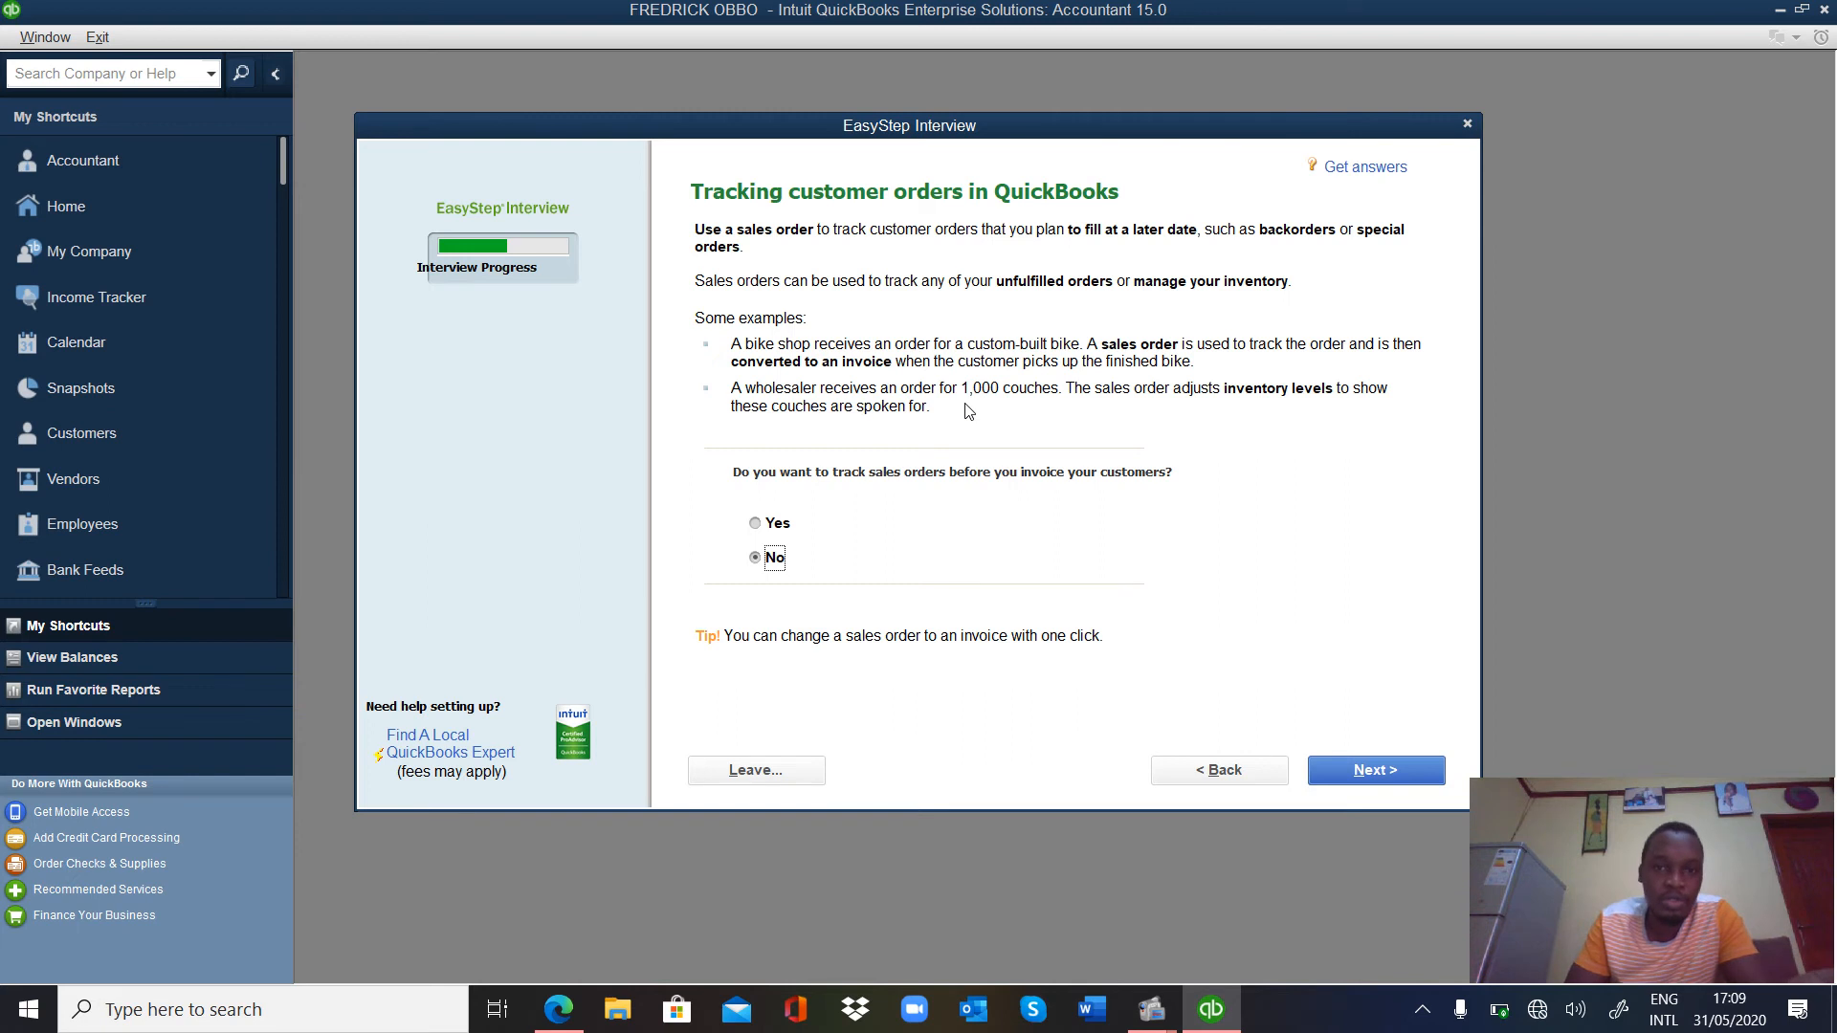
Leave sales order tracking set to No and continue to the billing statements question.
click(756, 524)
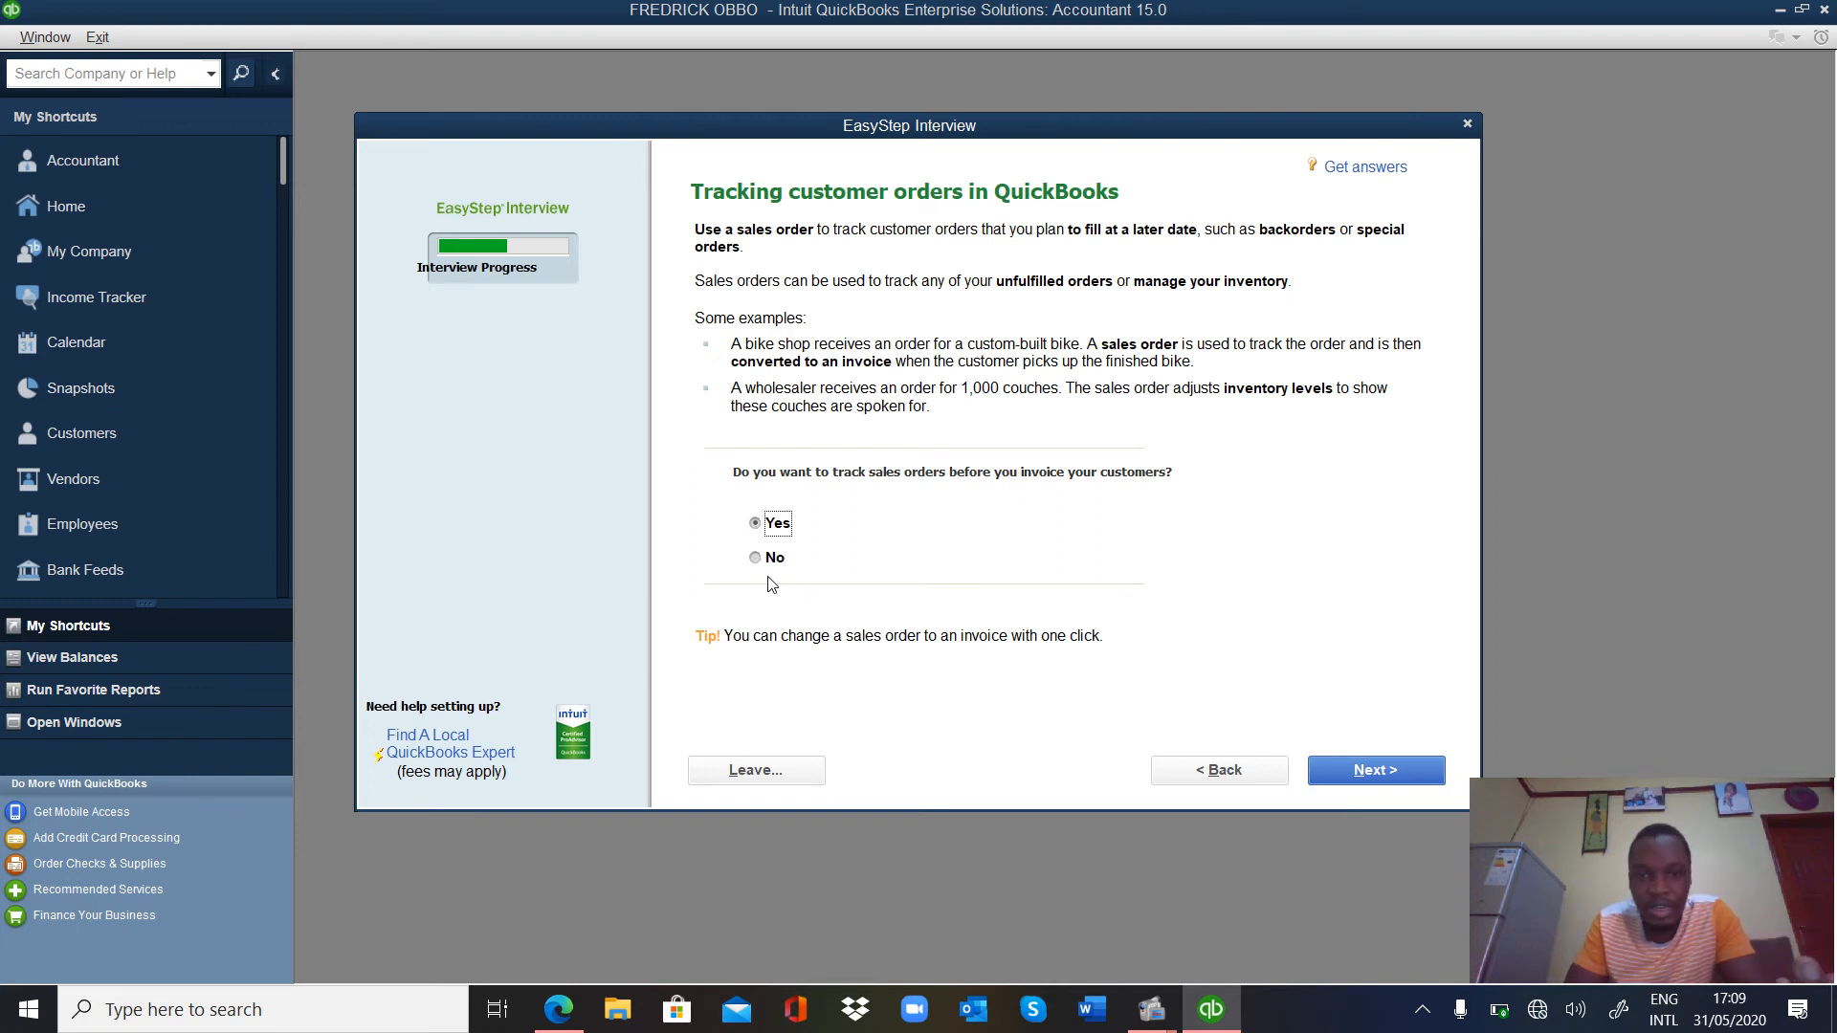
click(1412, 780)
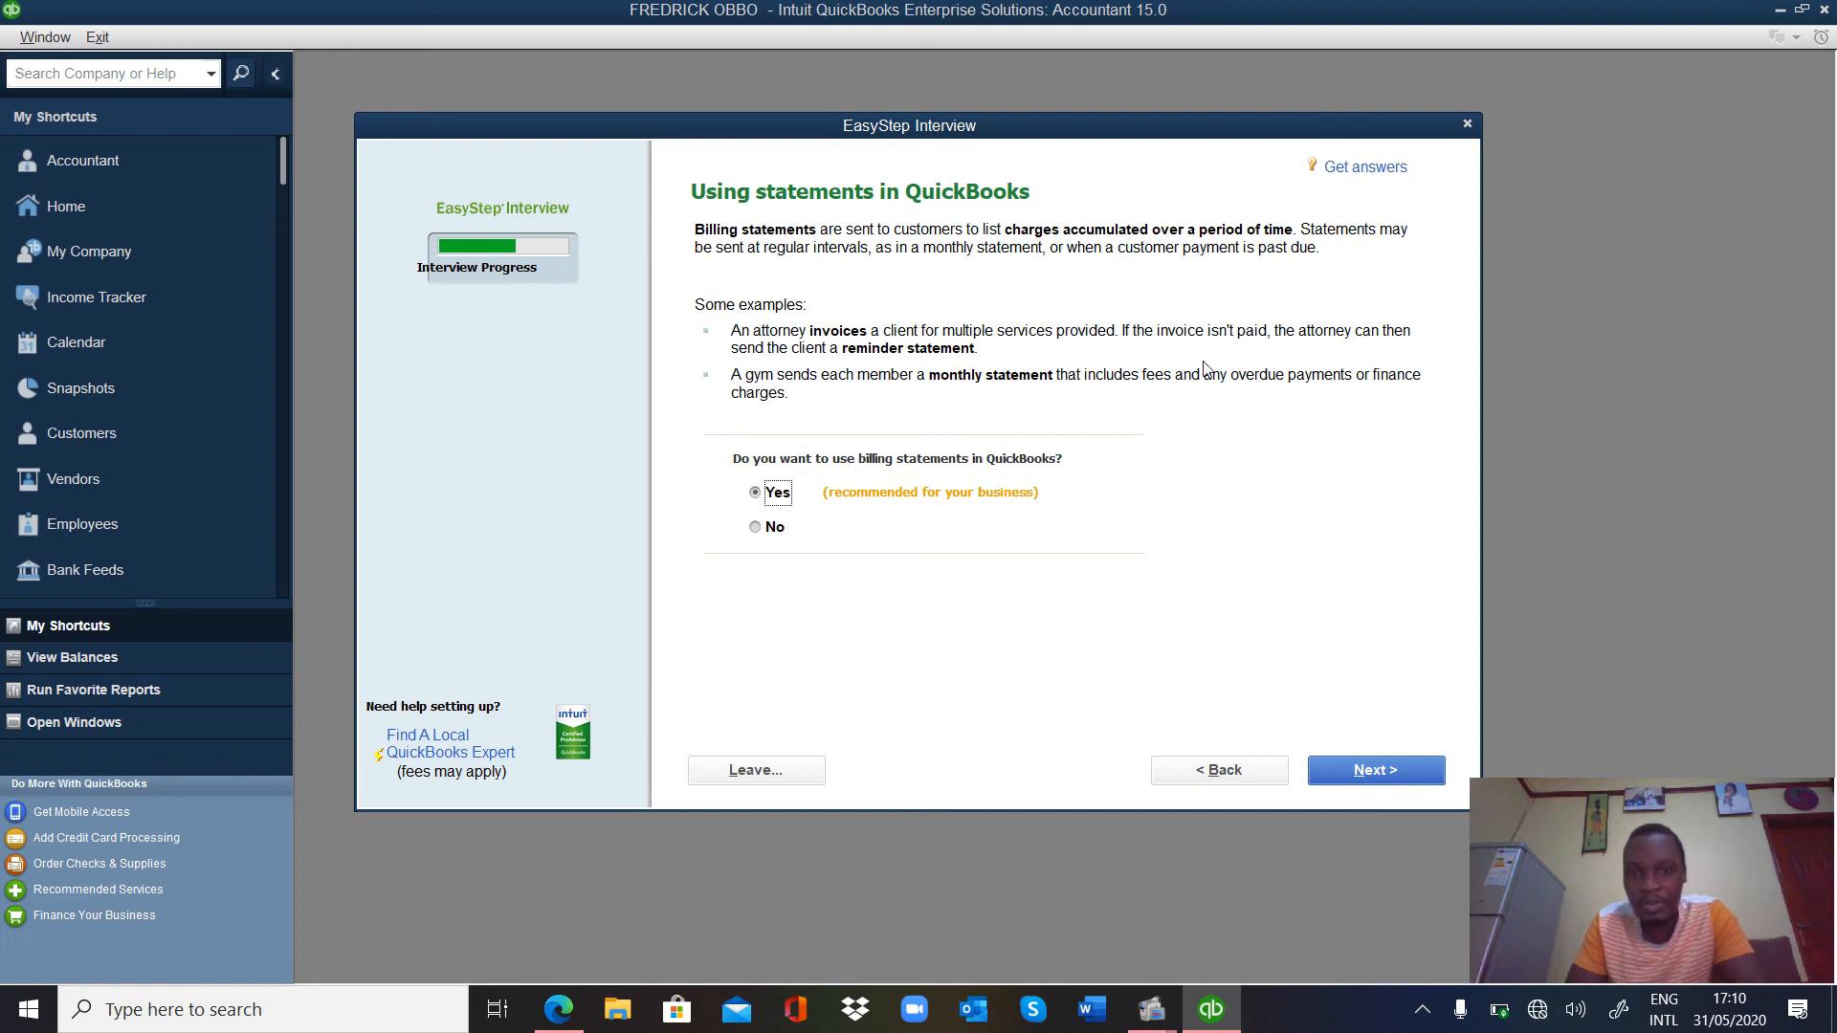
Keep billing statements on Yes and answer Yes to using invoices.
click(1335, 771)
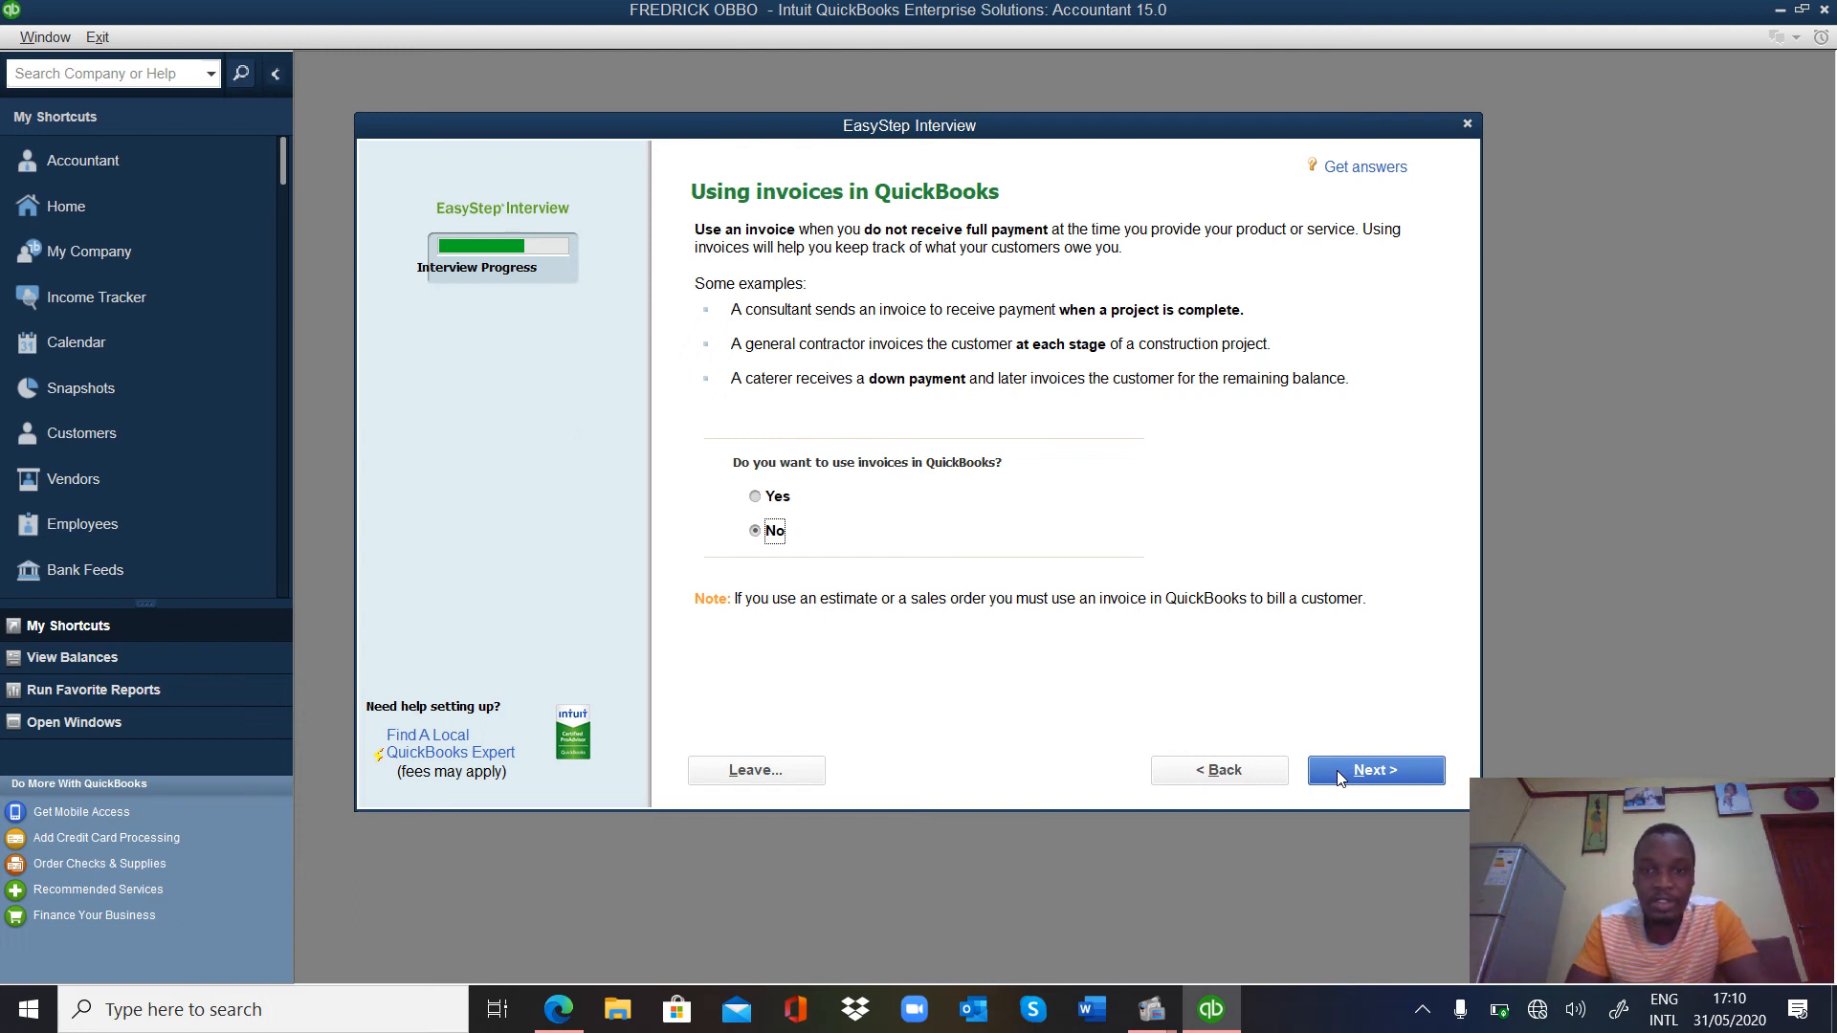
click(755, 496)
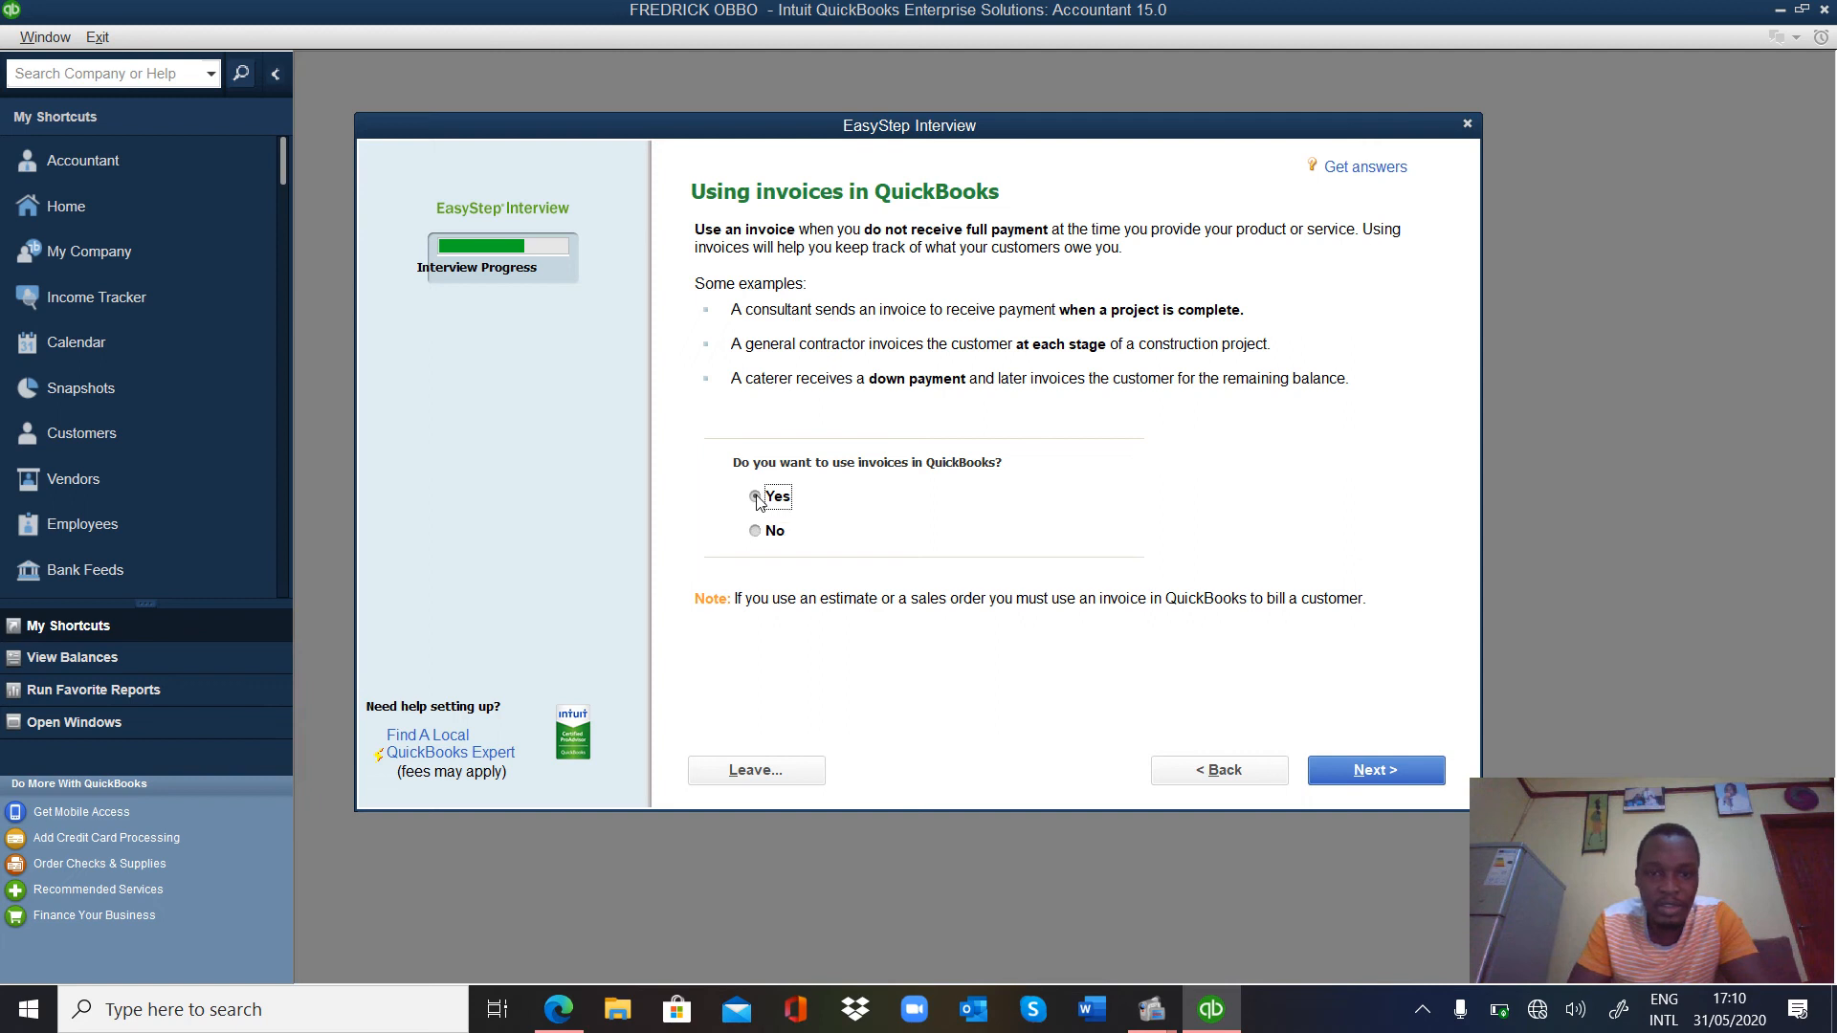
click(1405, 781)
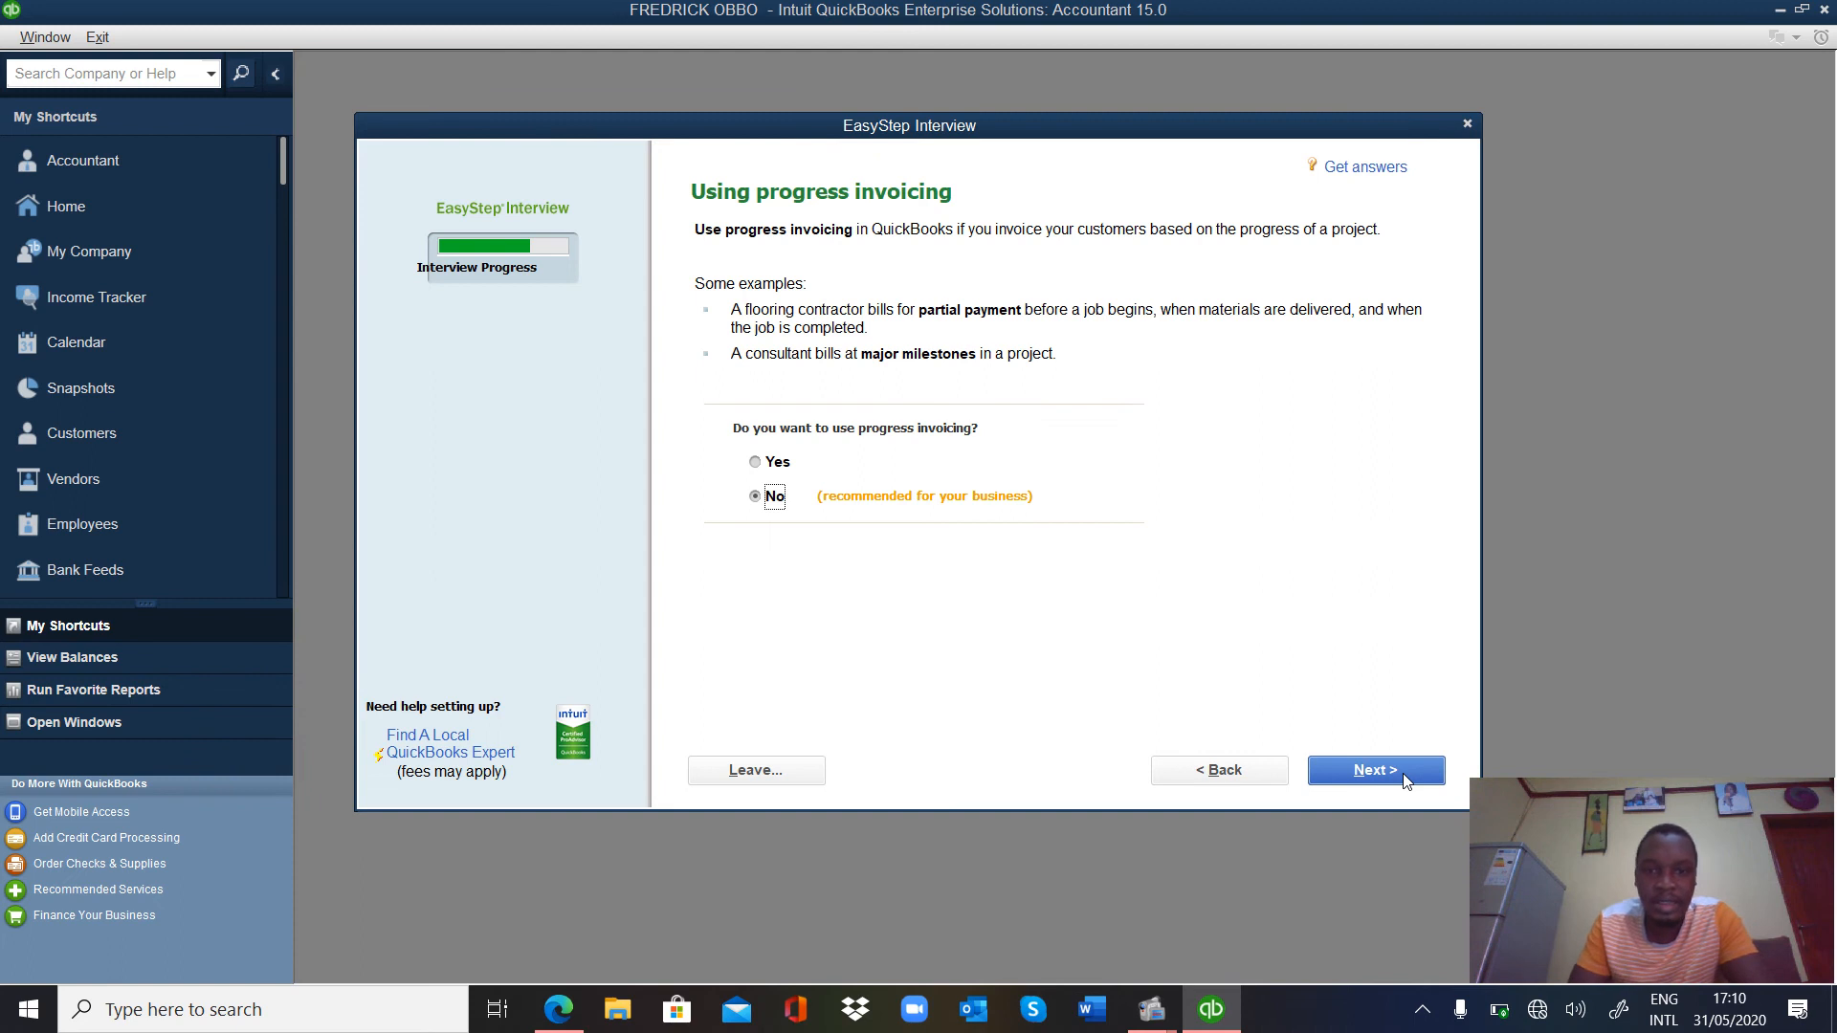
Decline progress invoicing, keep bill and time tracking, turn on inventory, and answer No employees.
click(1405, 781)
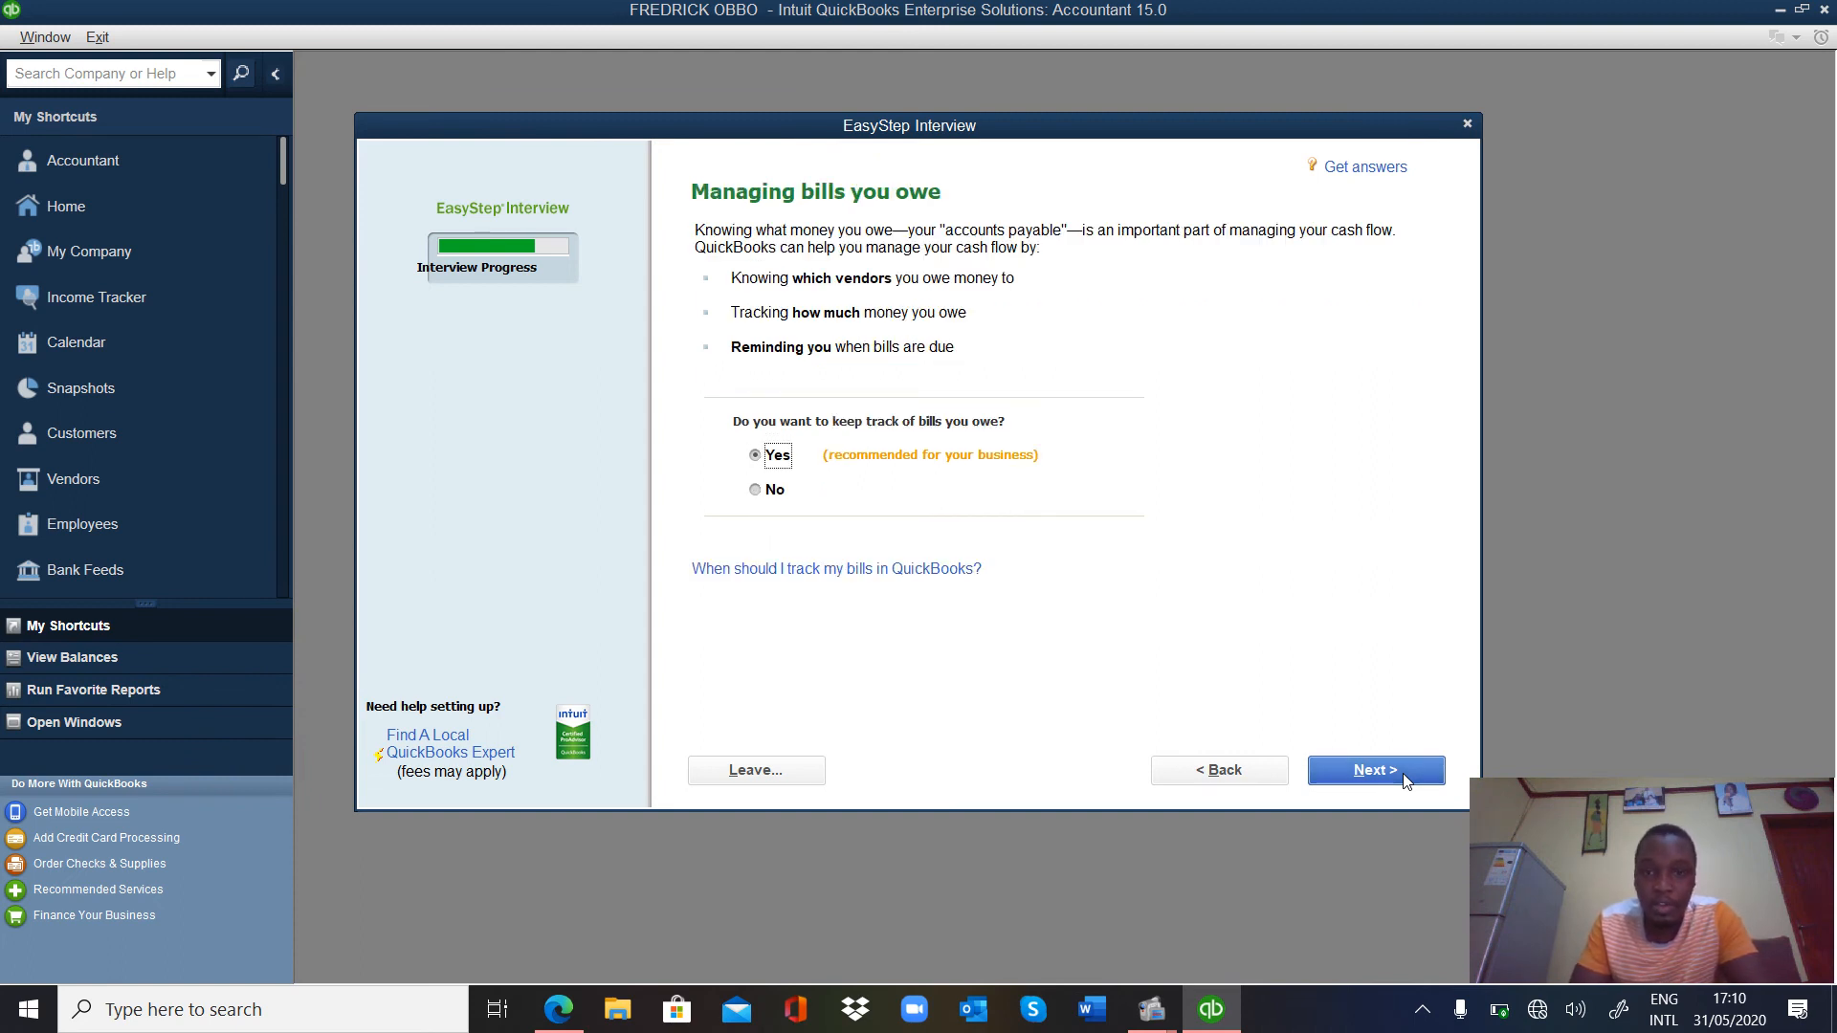
click(1404, 781)
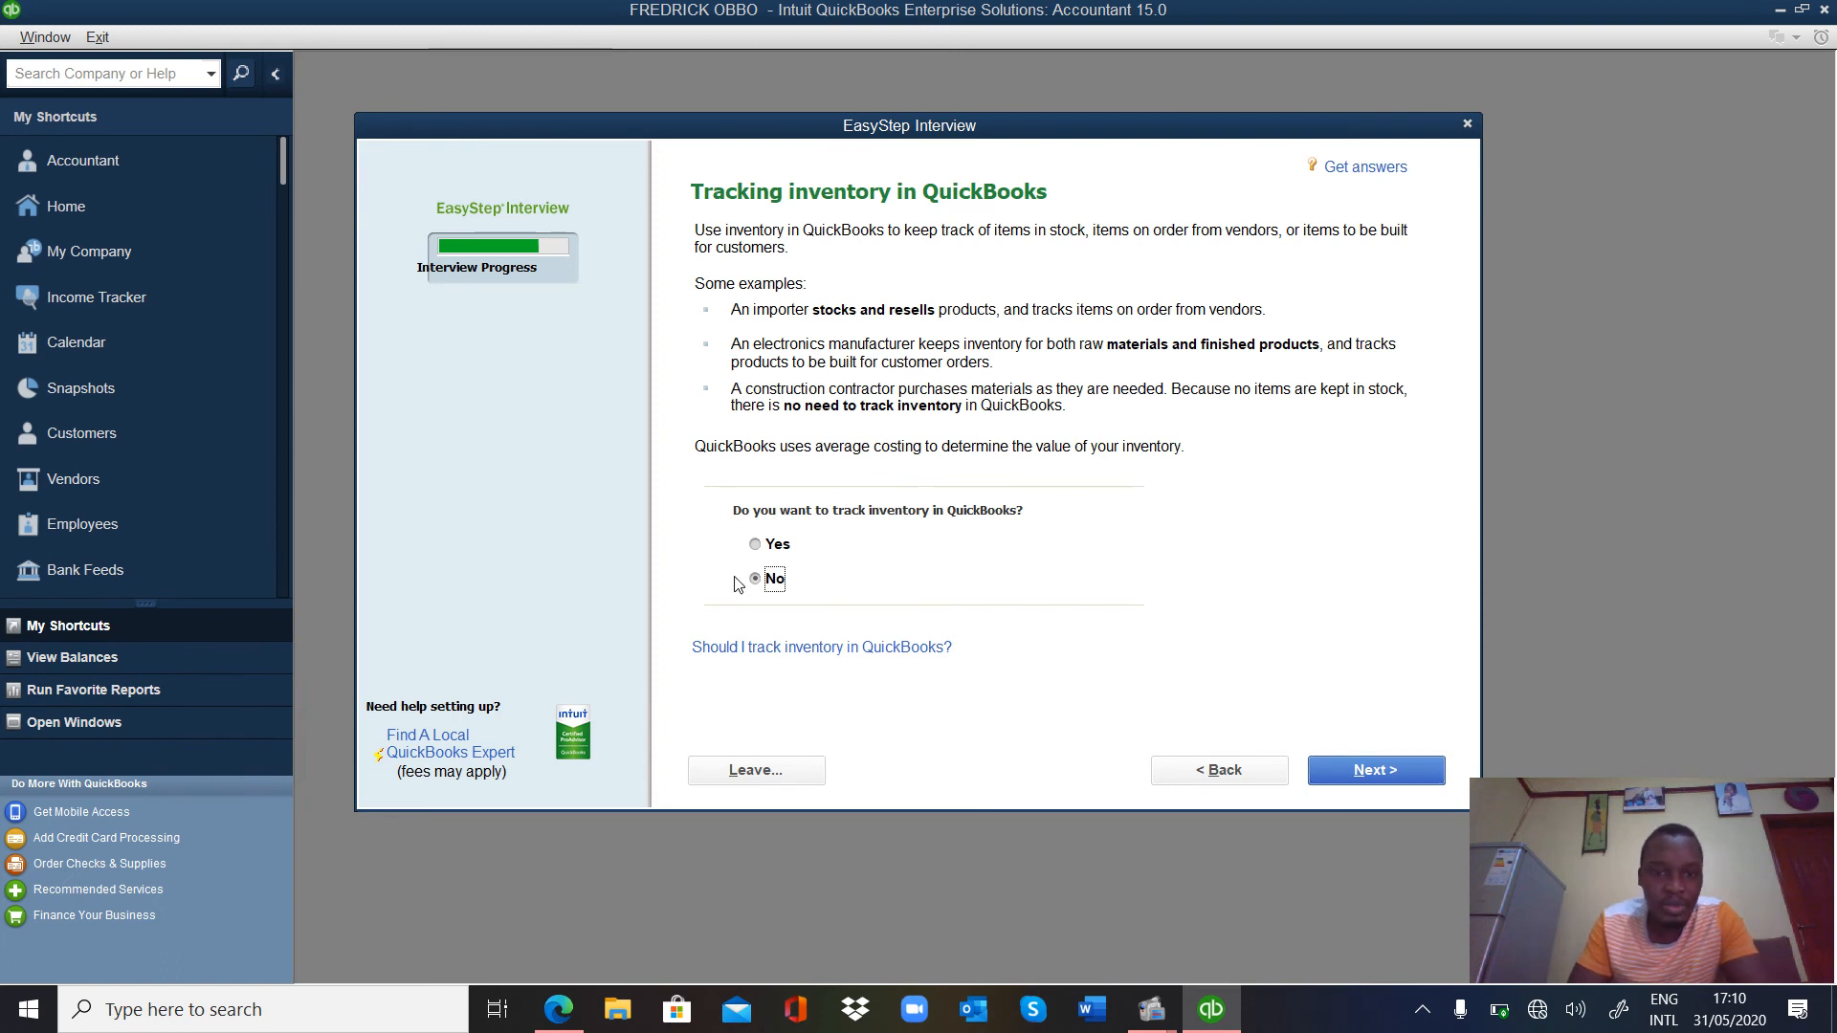
click(757, 546)
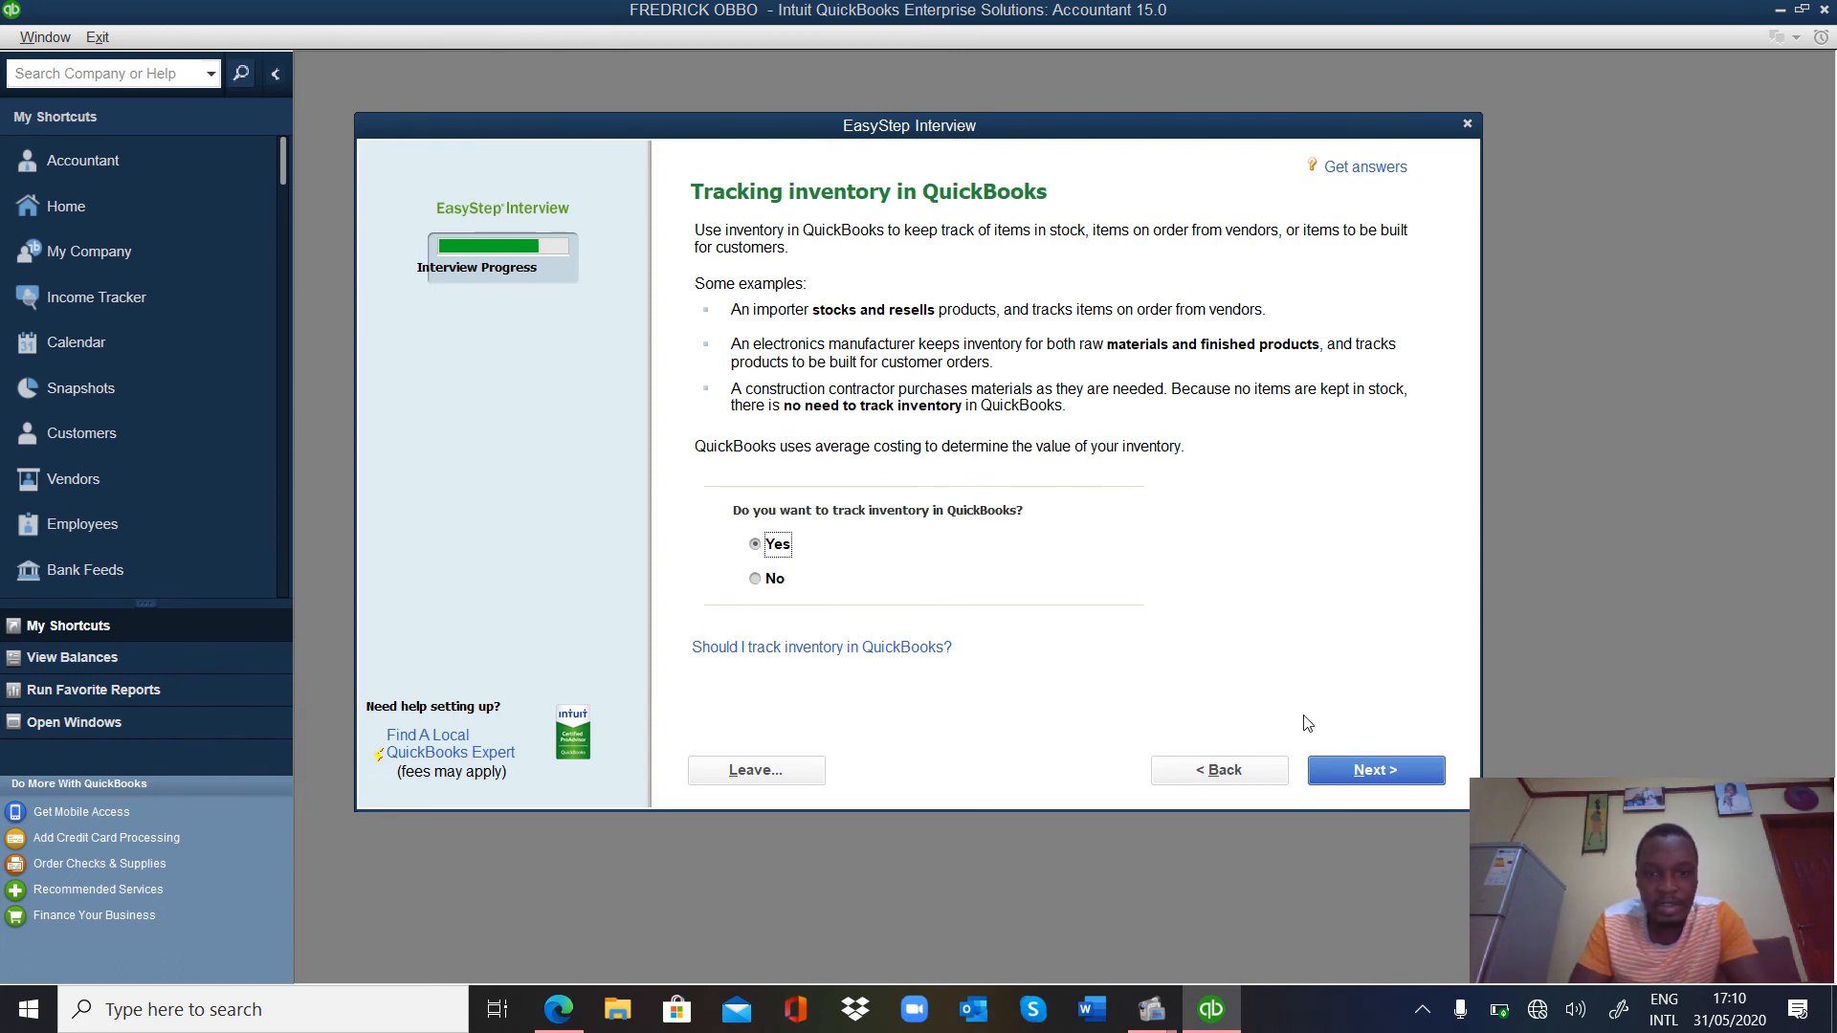
click(1365, 777)
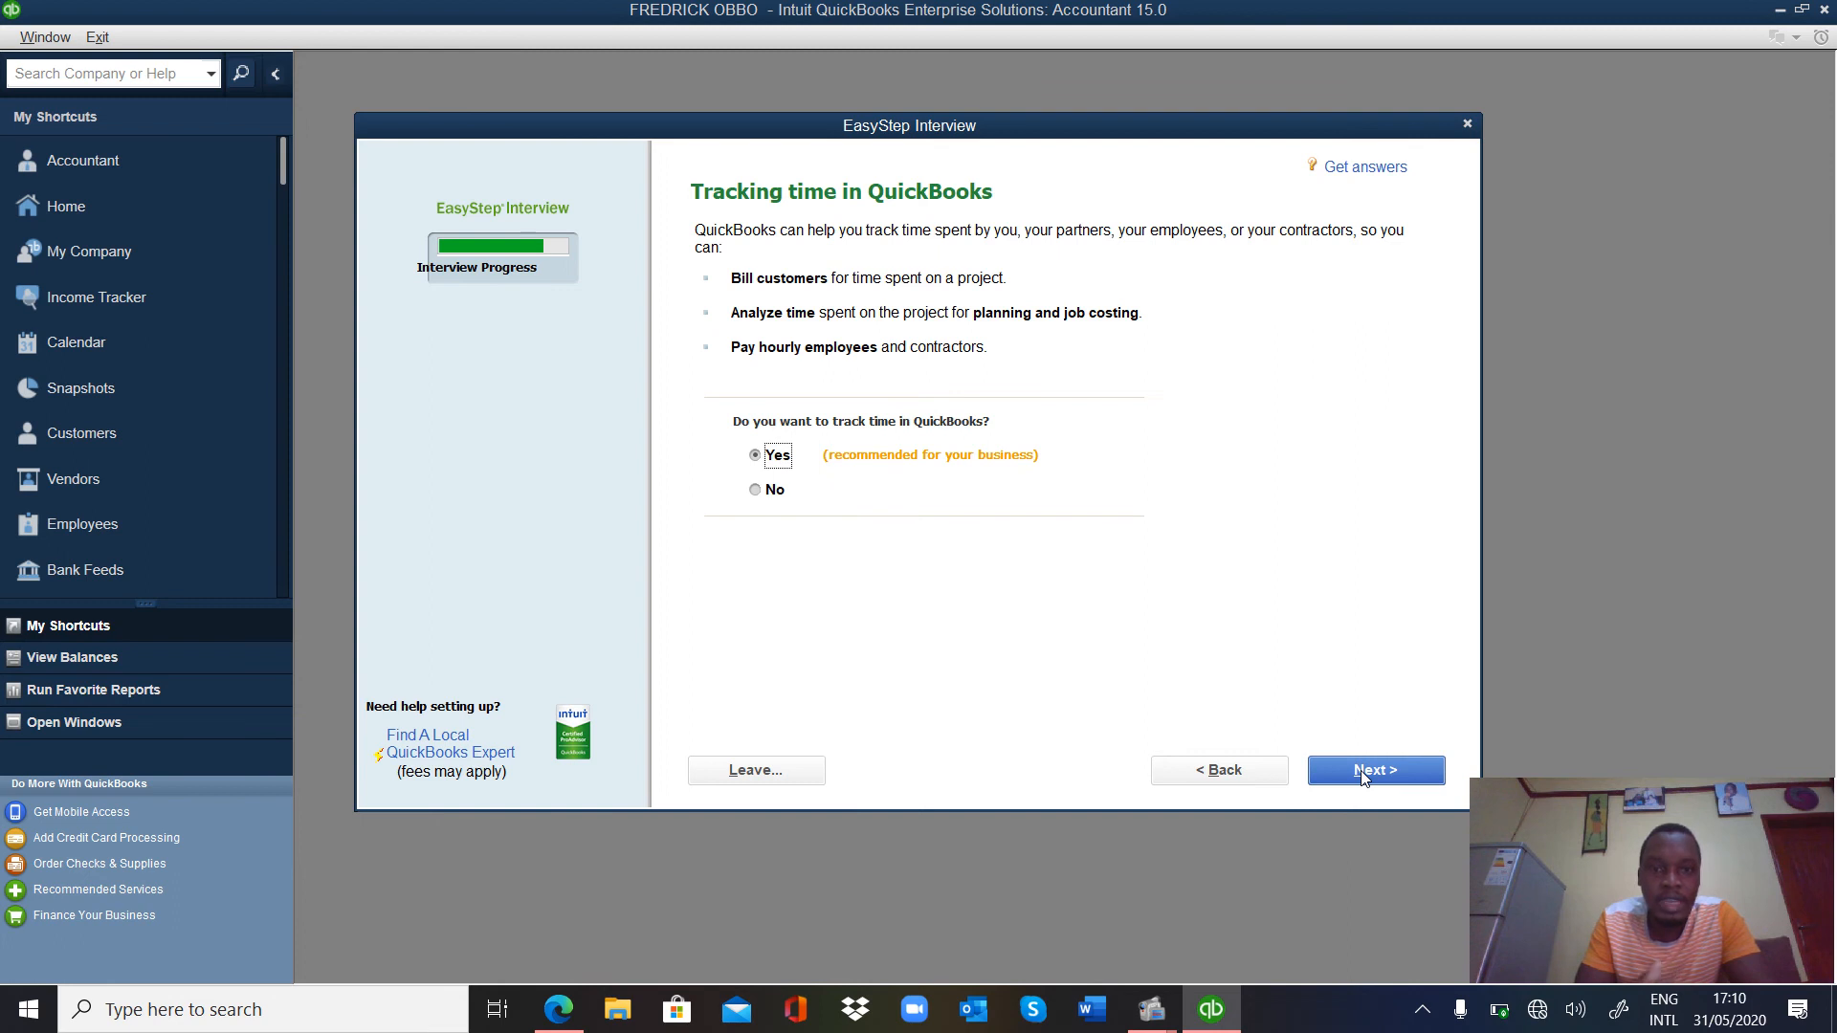
click(1365, 777)
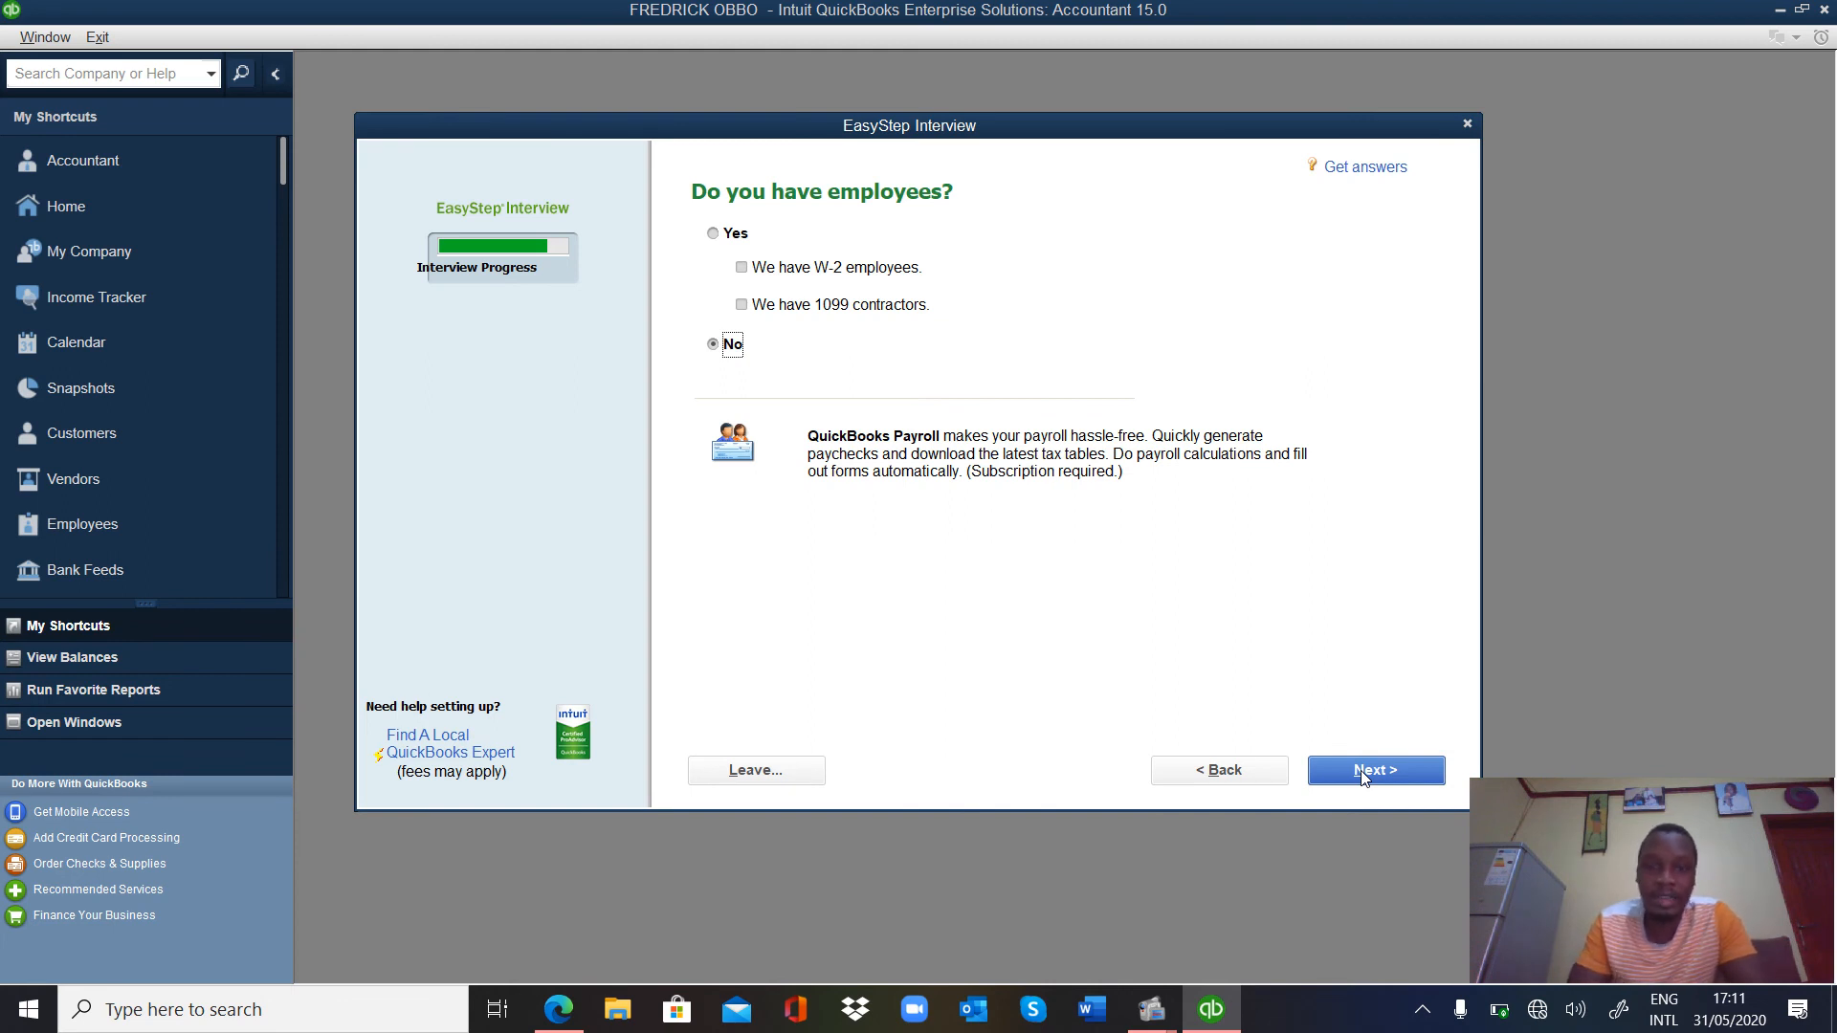
click(1365, 777)
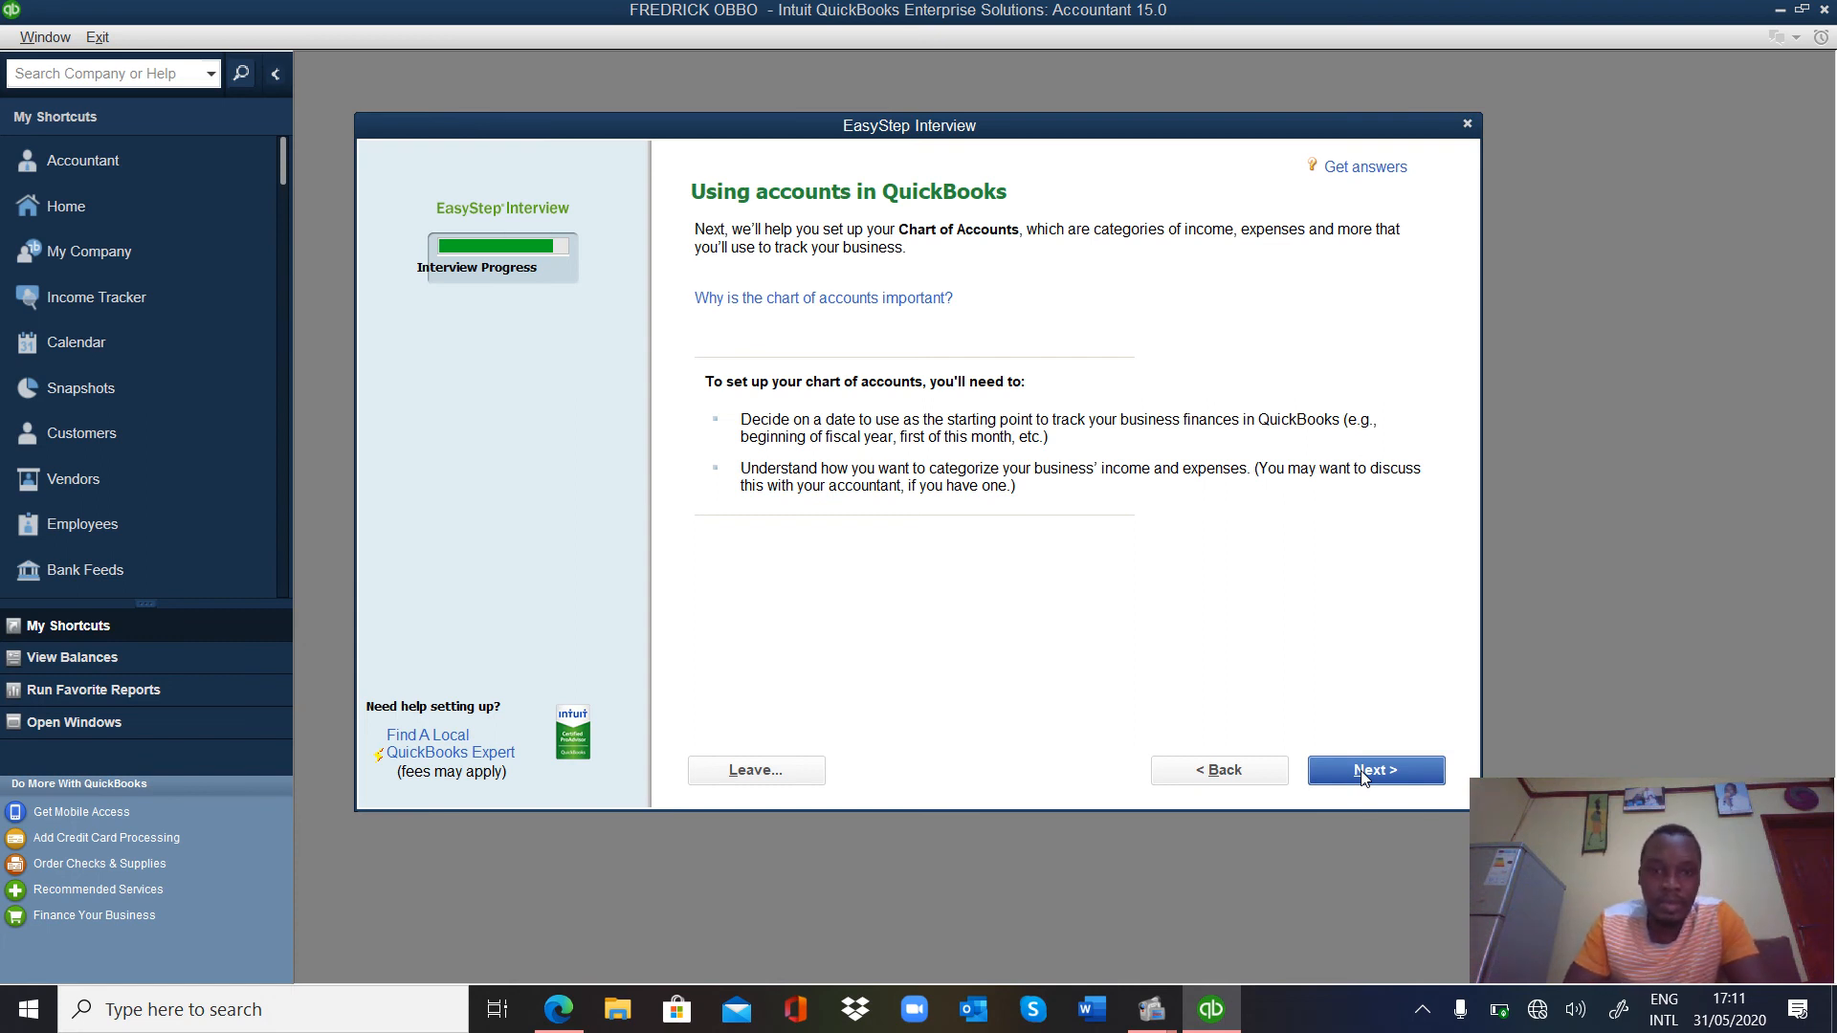
Accept the beginning-of-fiscal-year start date 01/07/2020, rechecking it once before continuing.
click(1365, 777)
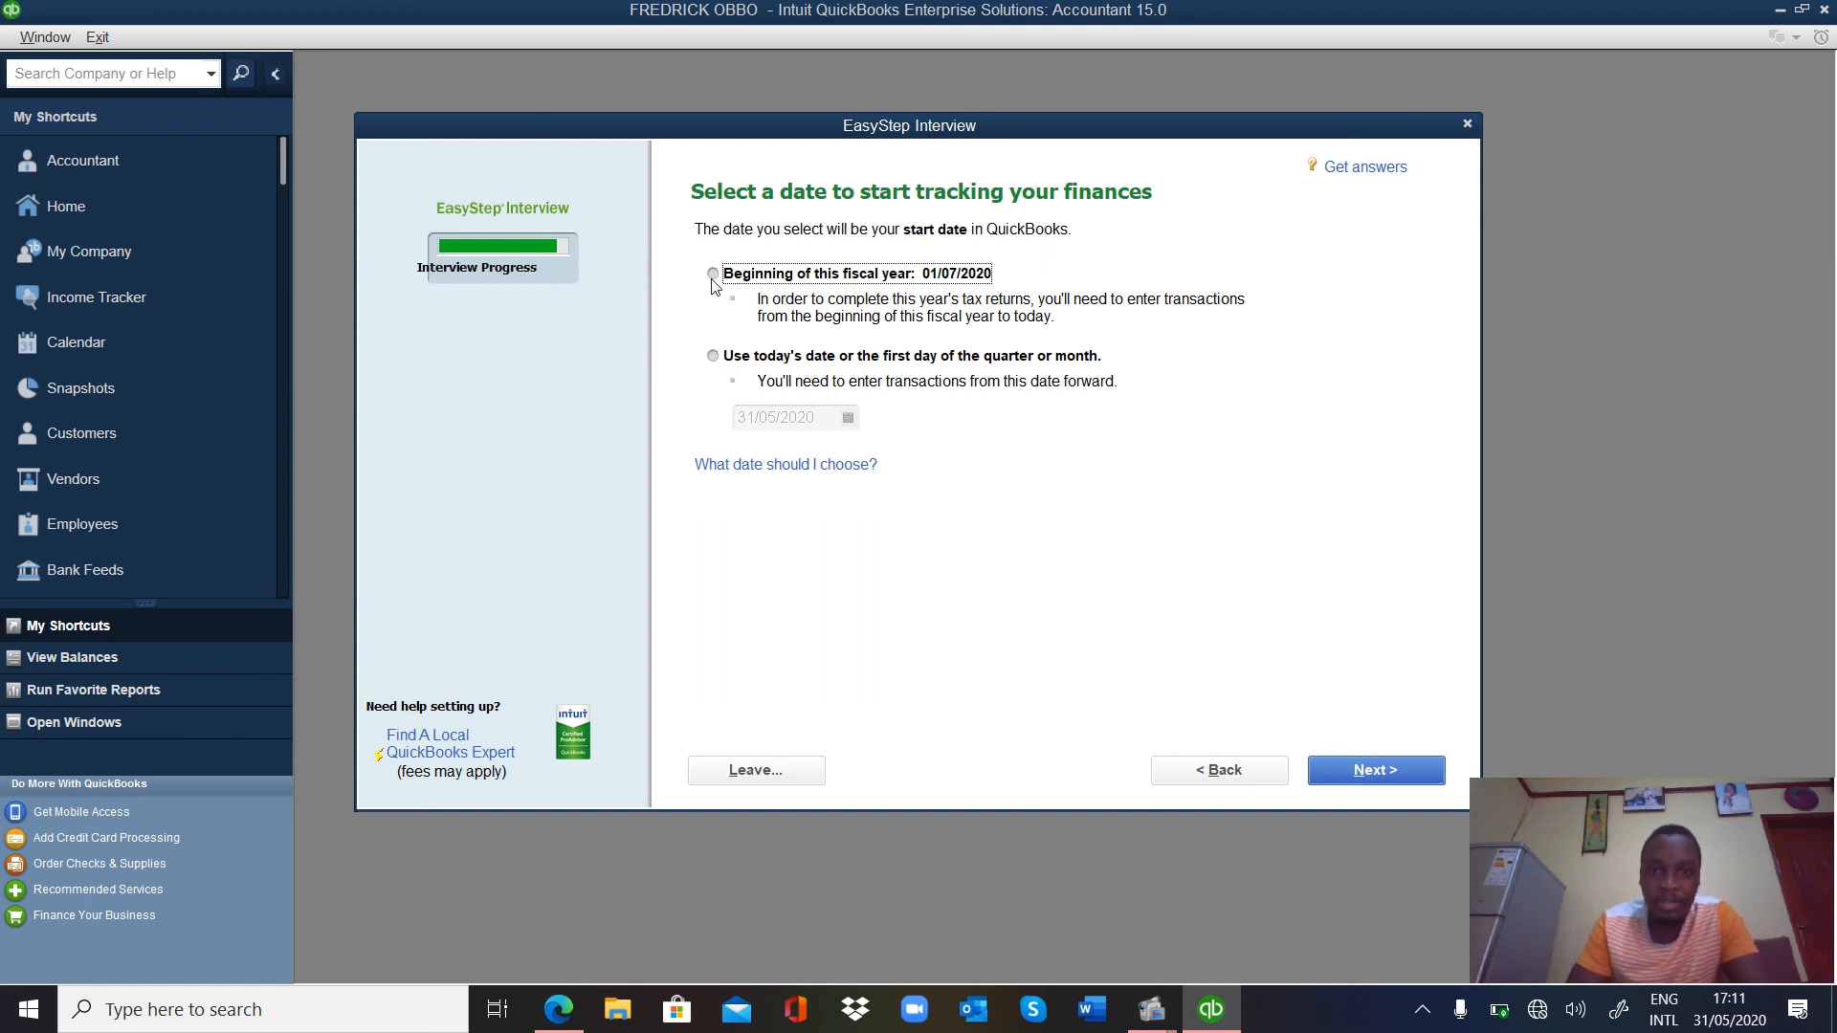
click(1417, 777)
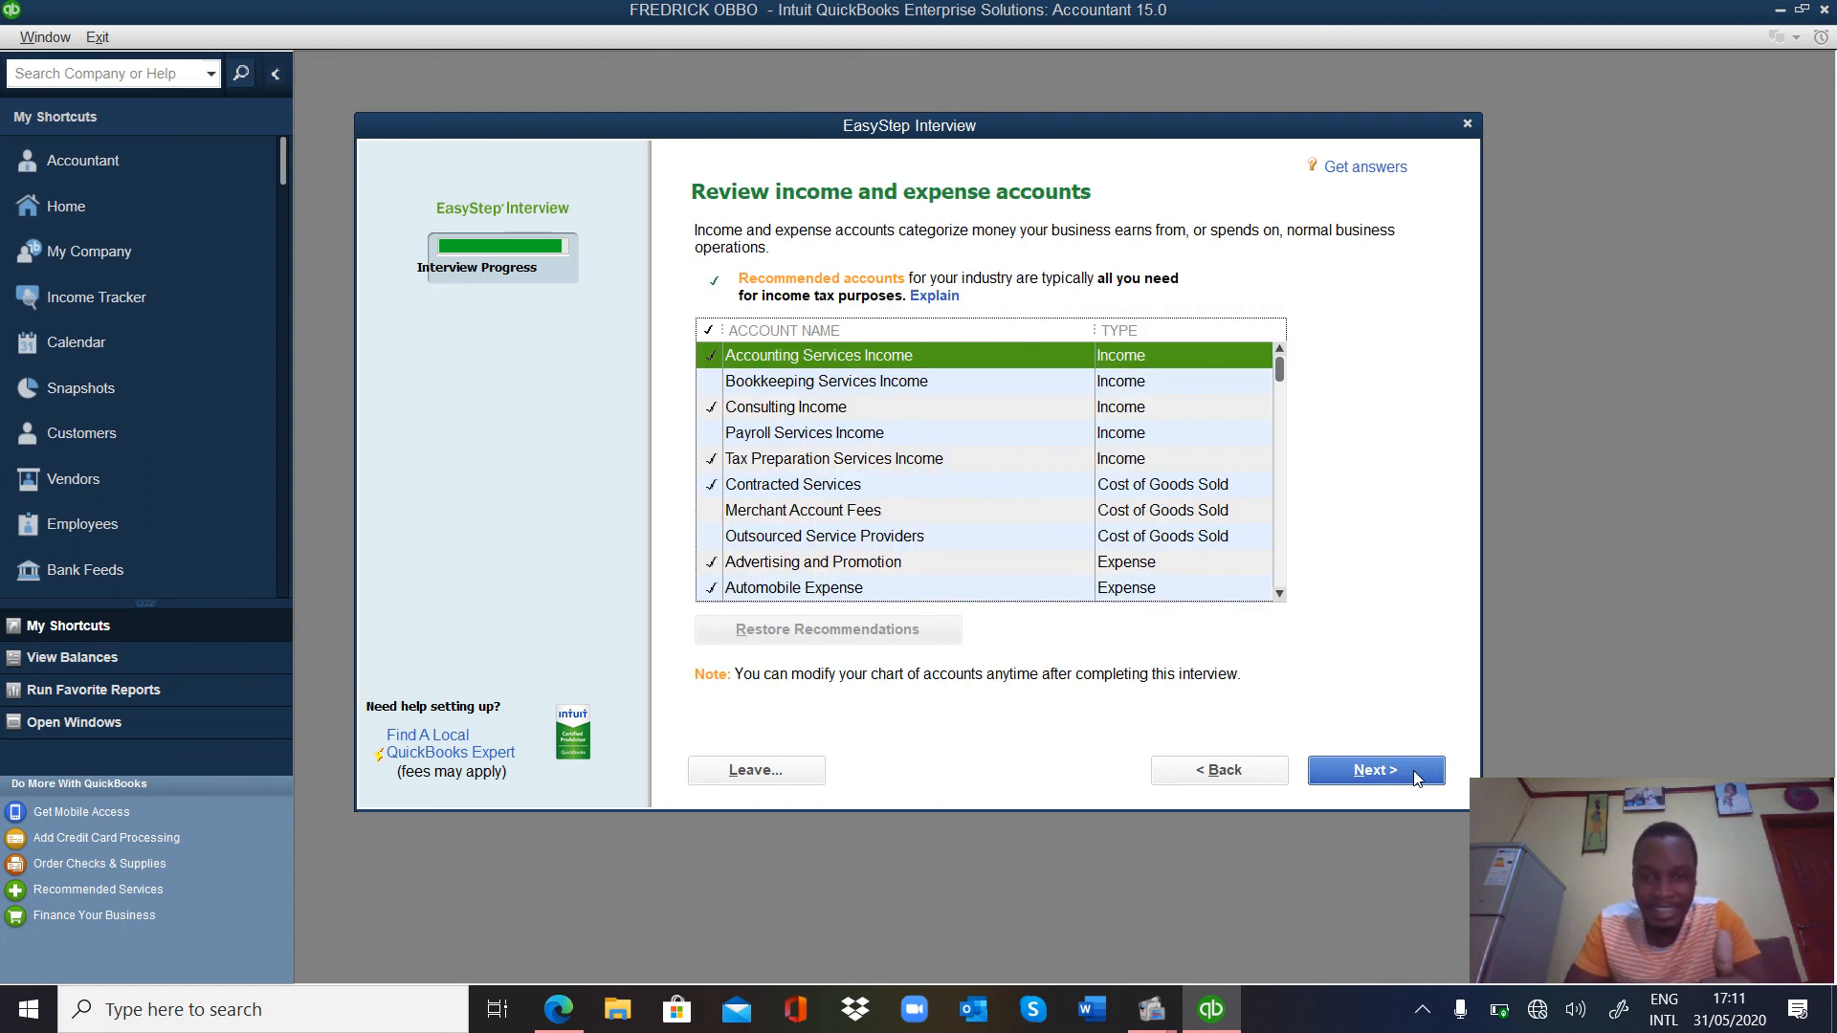
click(1217, 773)
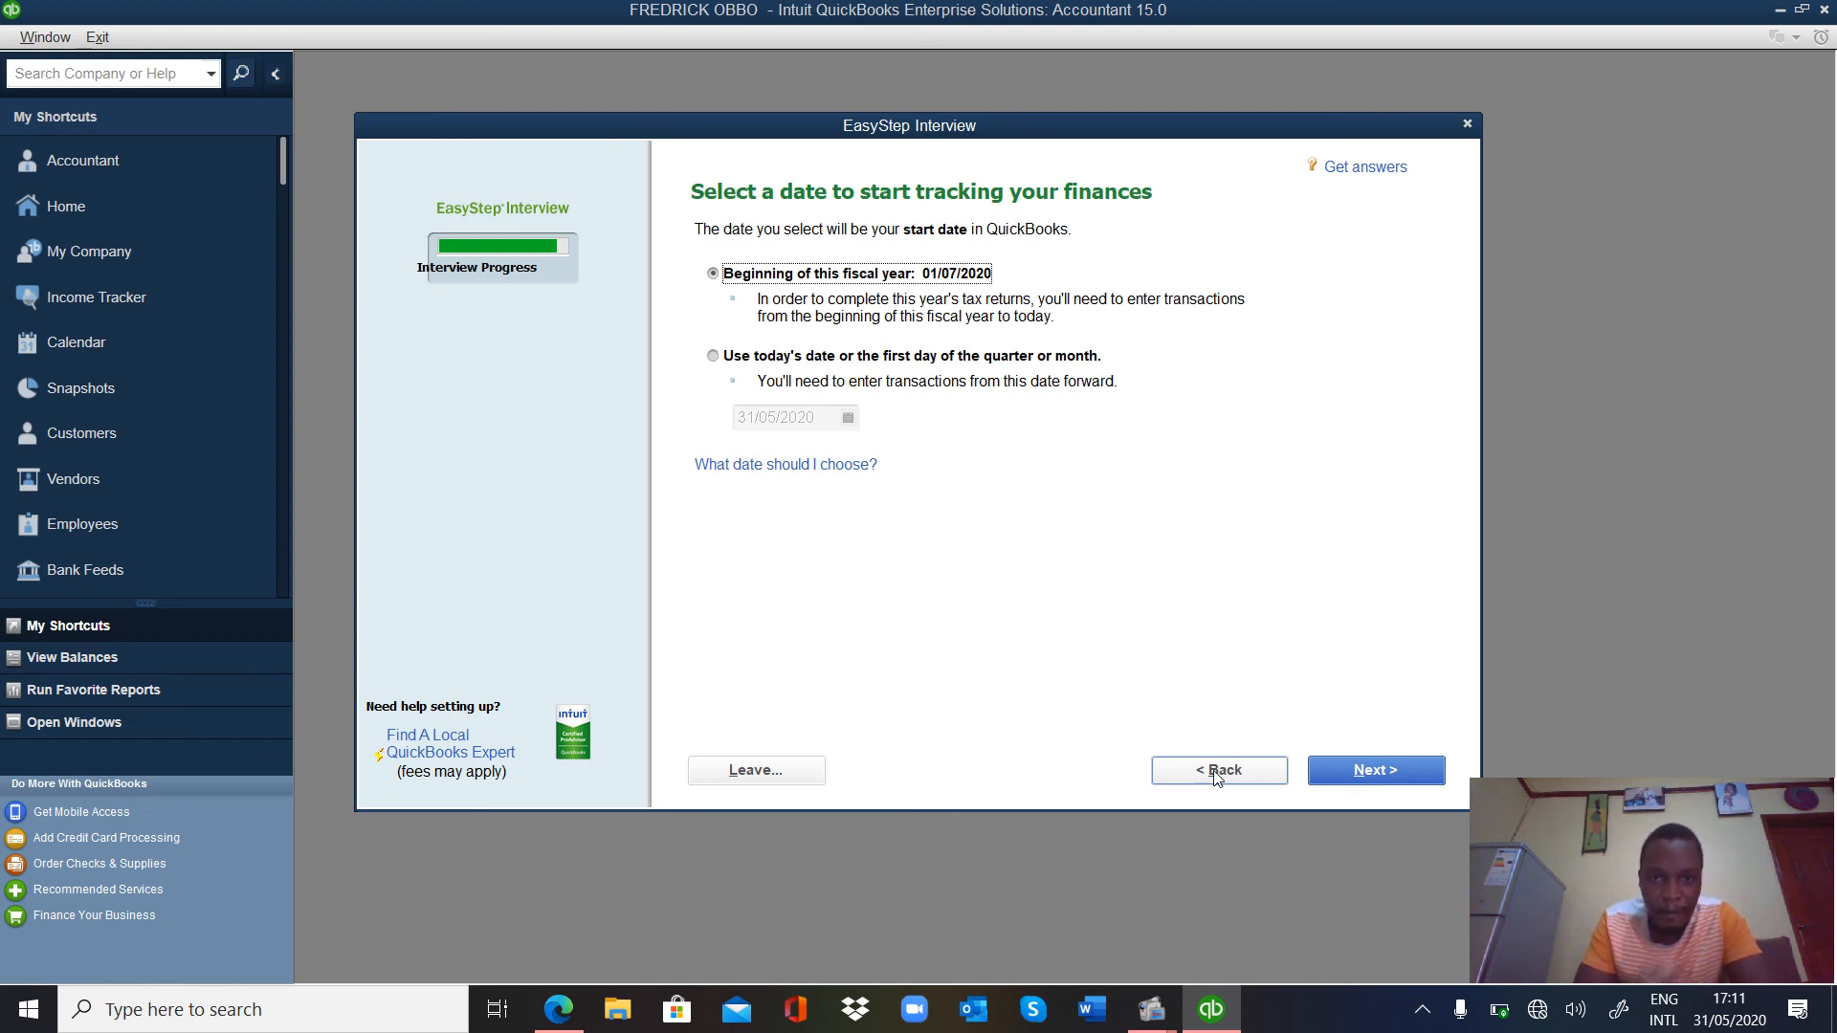
click(1364, 777)
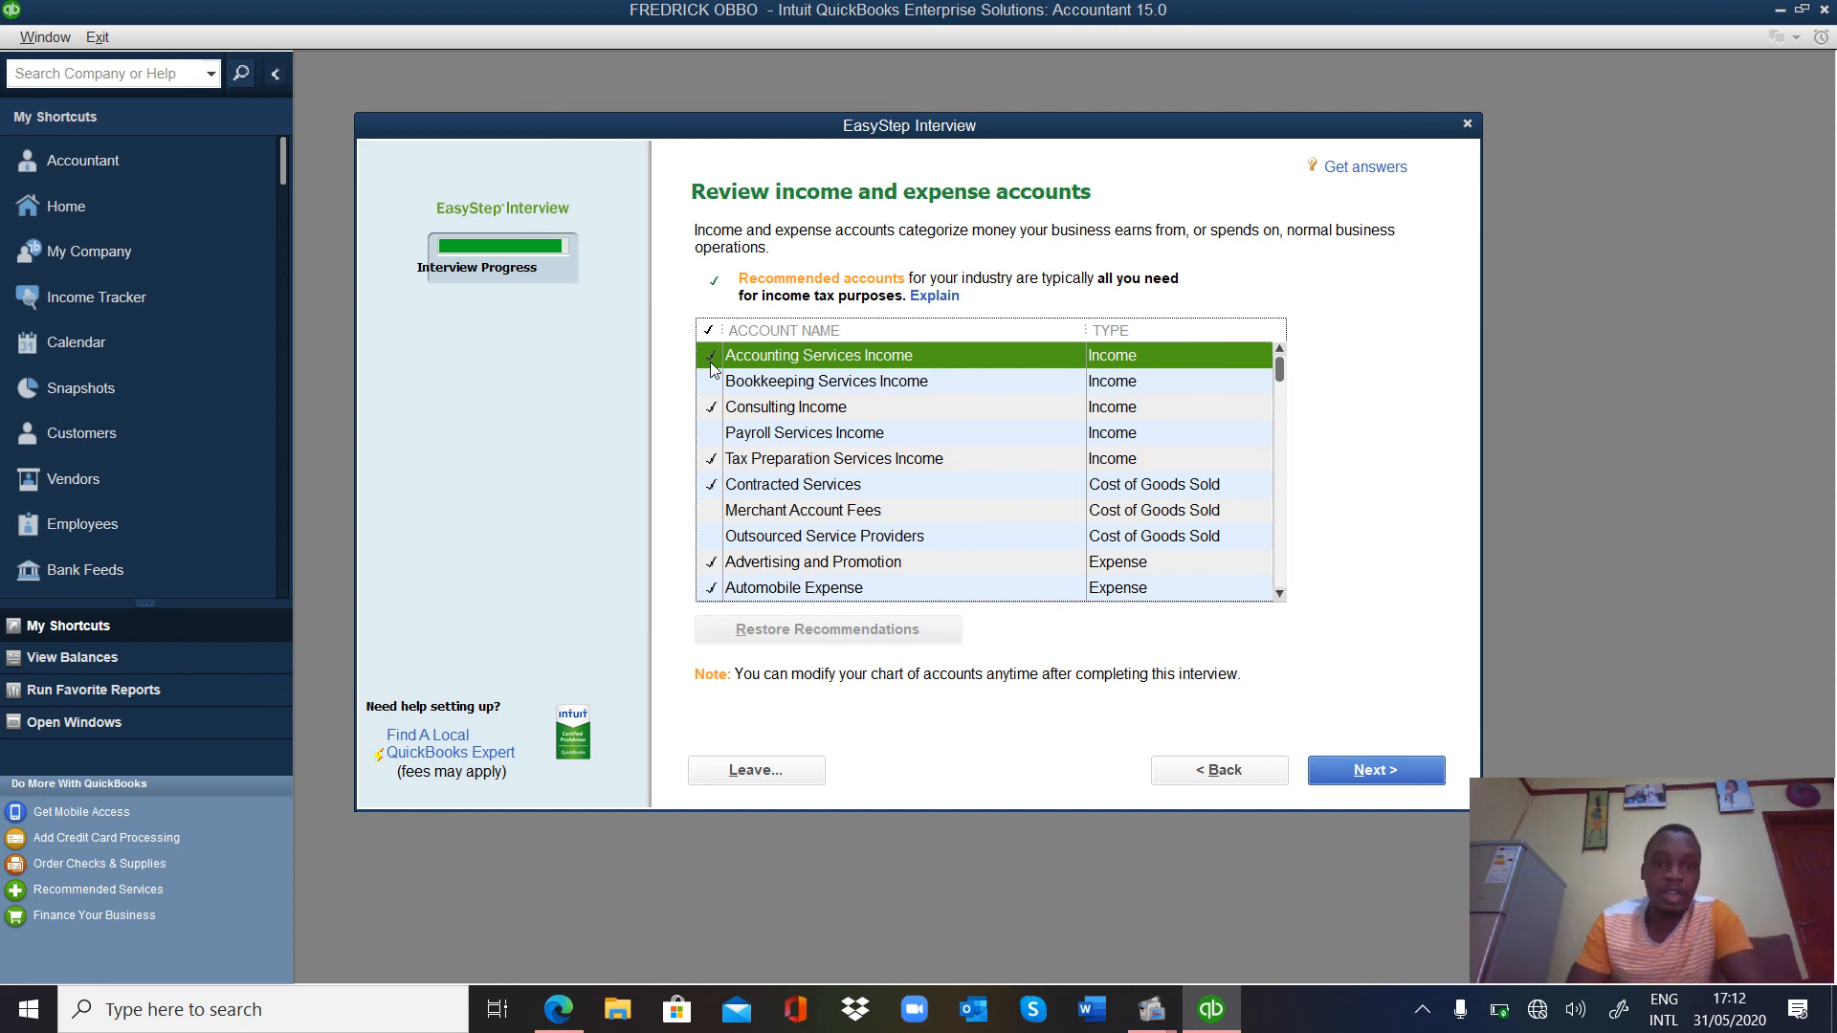
Uncheck Accounting Services, Consulting, Tax Preparation income, Contracted Services, Advertising and Automobile Expense.
click(711, 364)
click(713, 409)
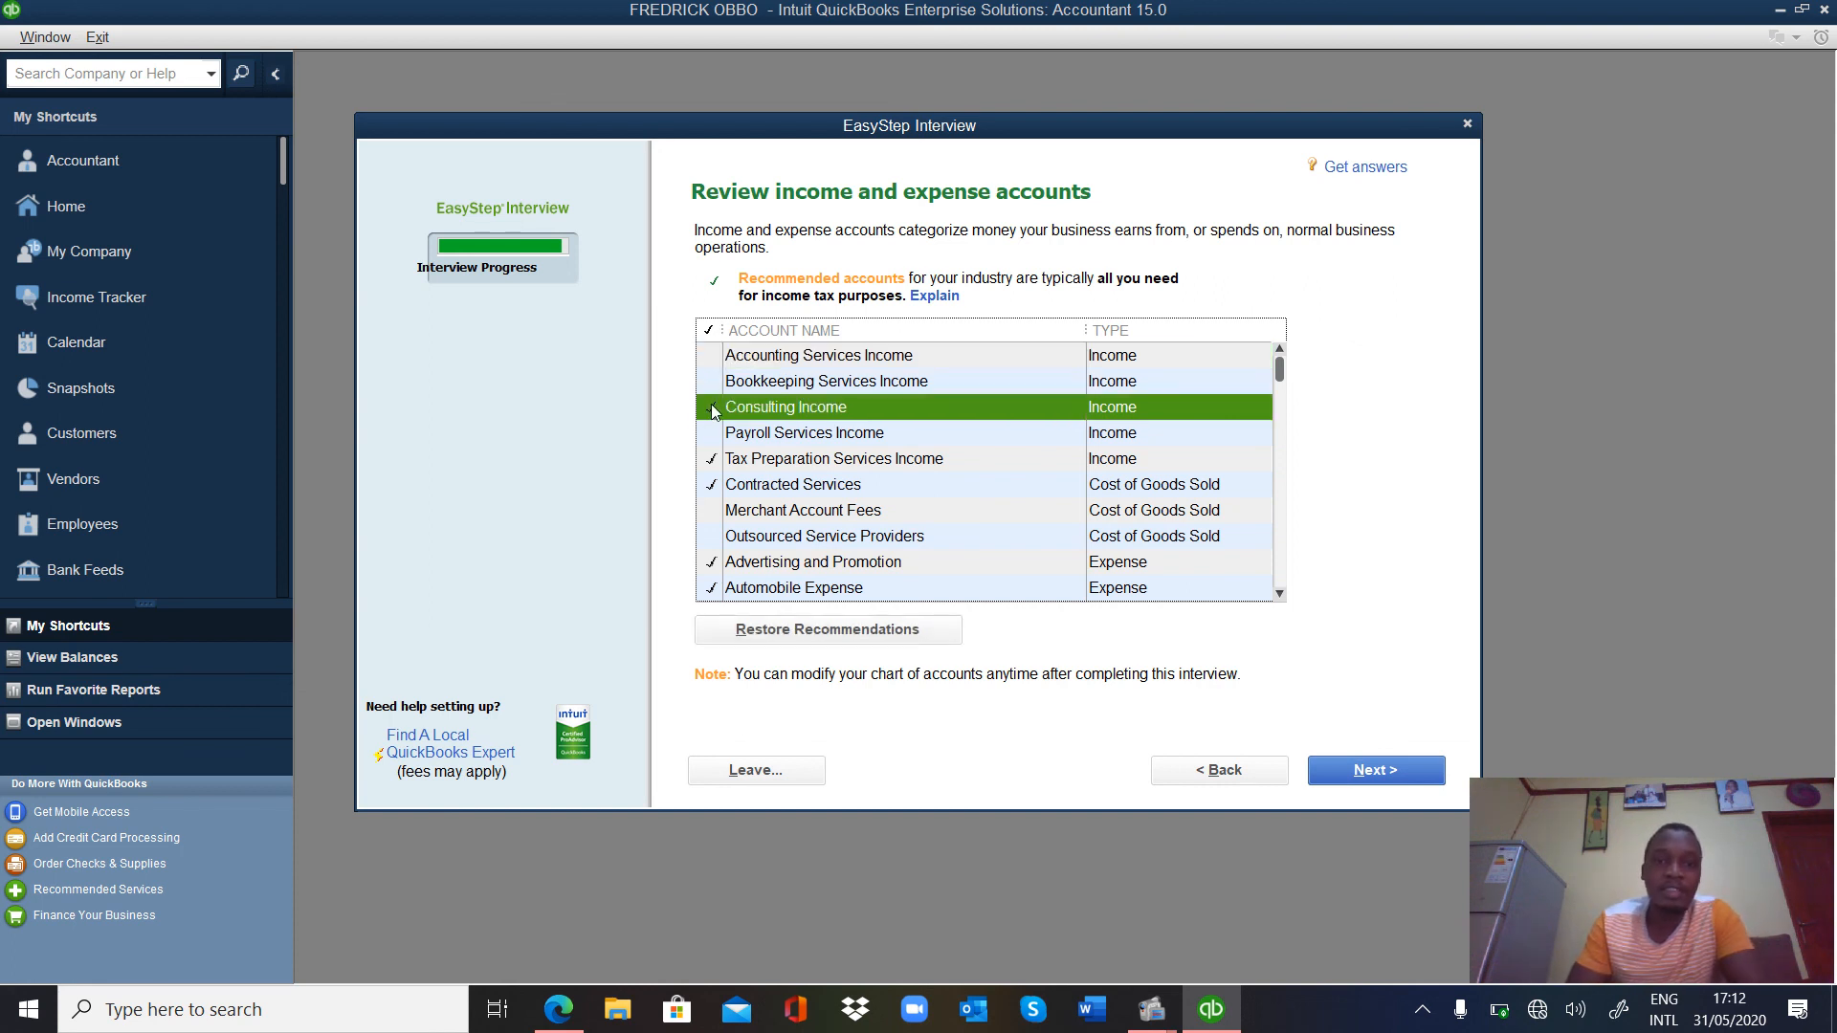
click(712, 483)
click(710, 462)
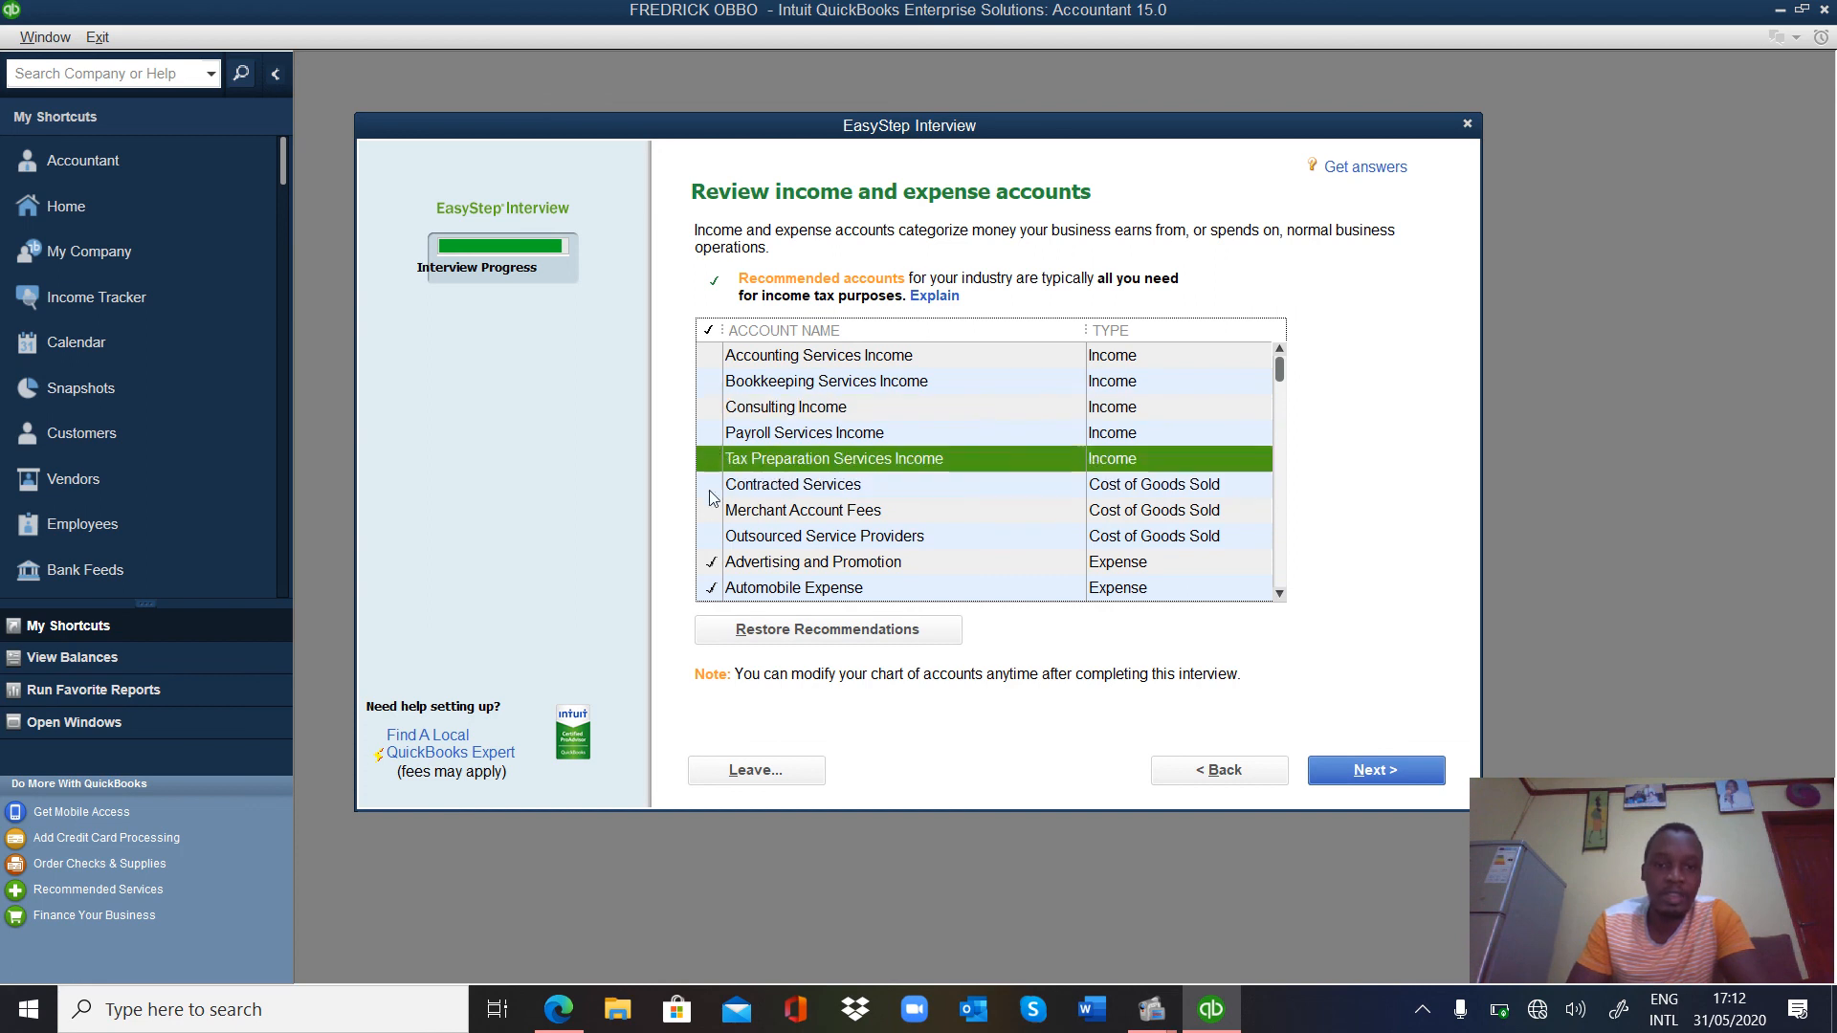
click(711, 563)
click(711, 590)
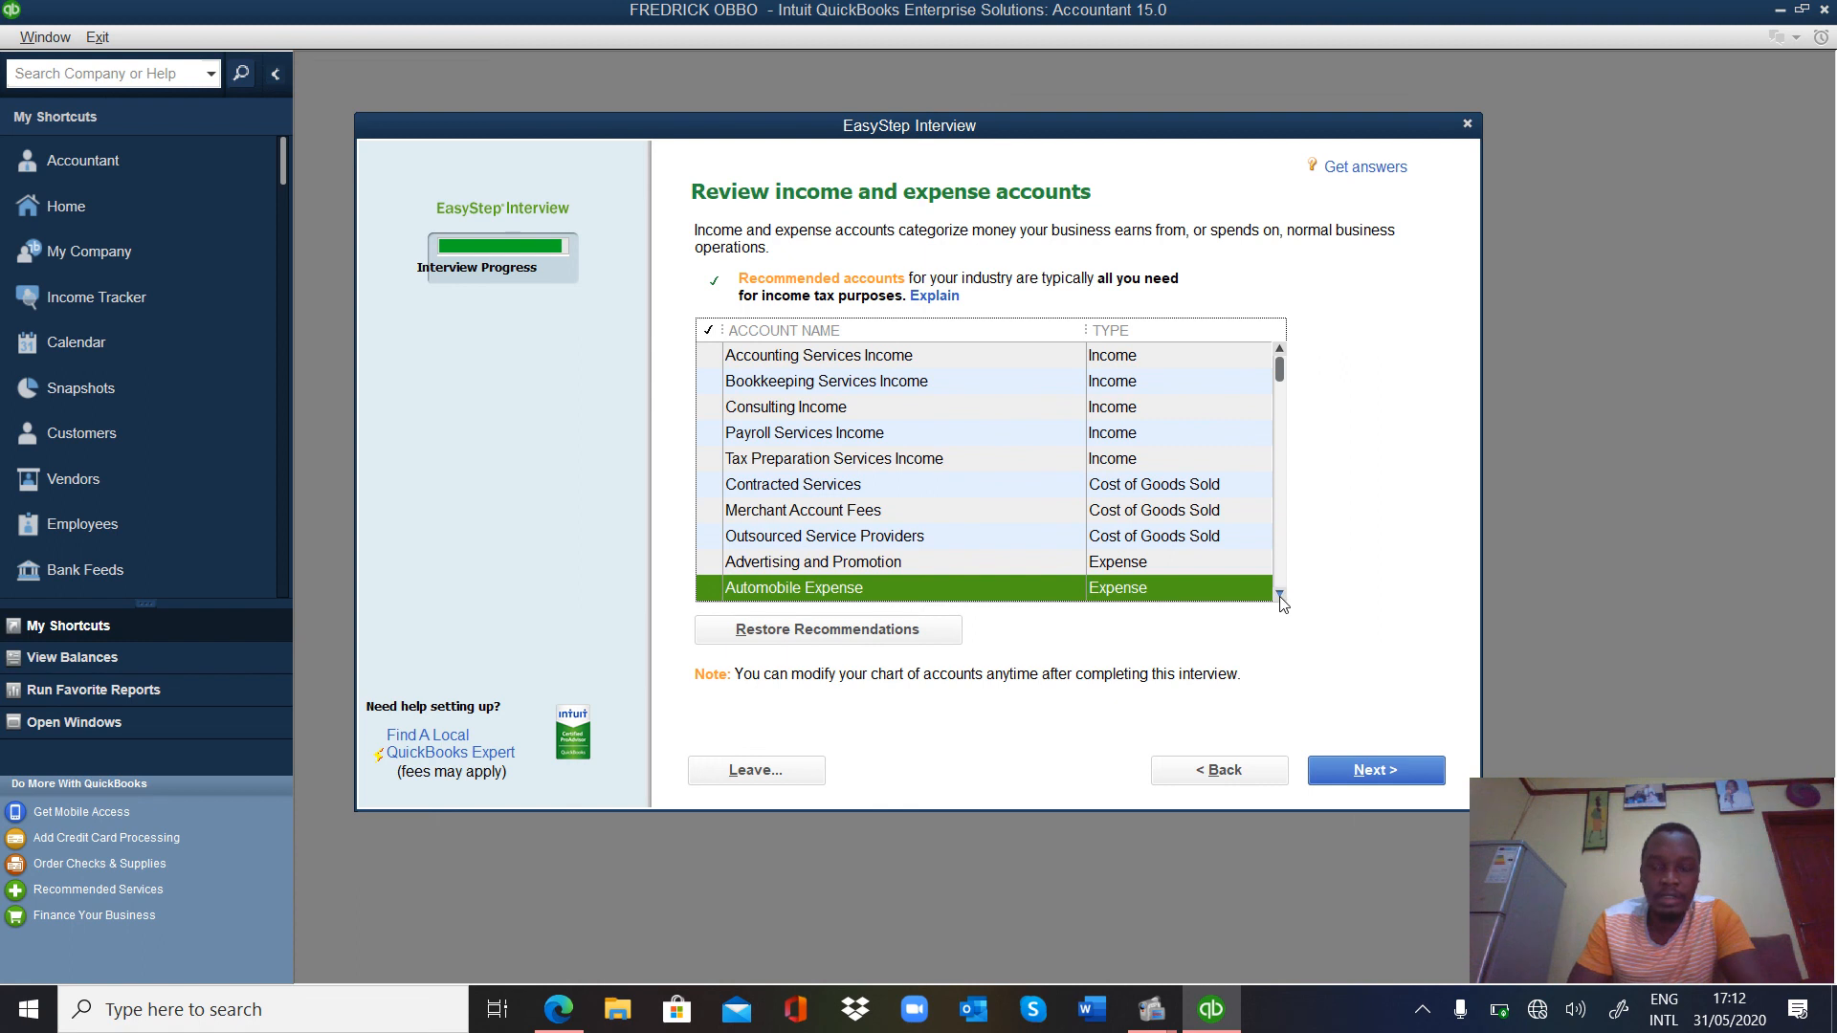
Uncheck Bank Service Charges, Business Licenses, Computer and Internet, Continuing Education, Depreciation, Dues, Equipment Rental, Insurance.
scroll(1280, 597, down, 3)
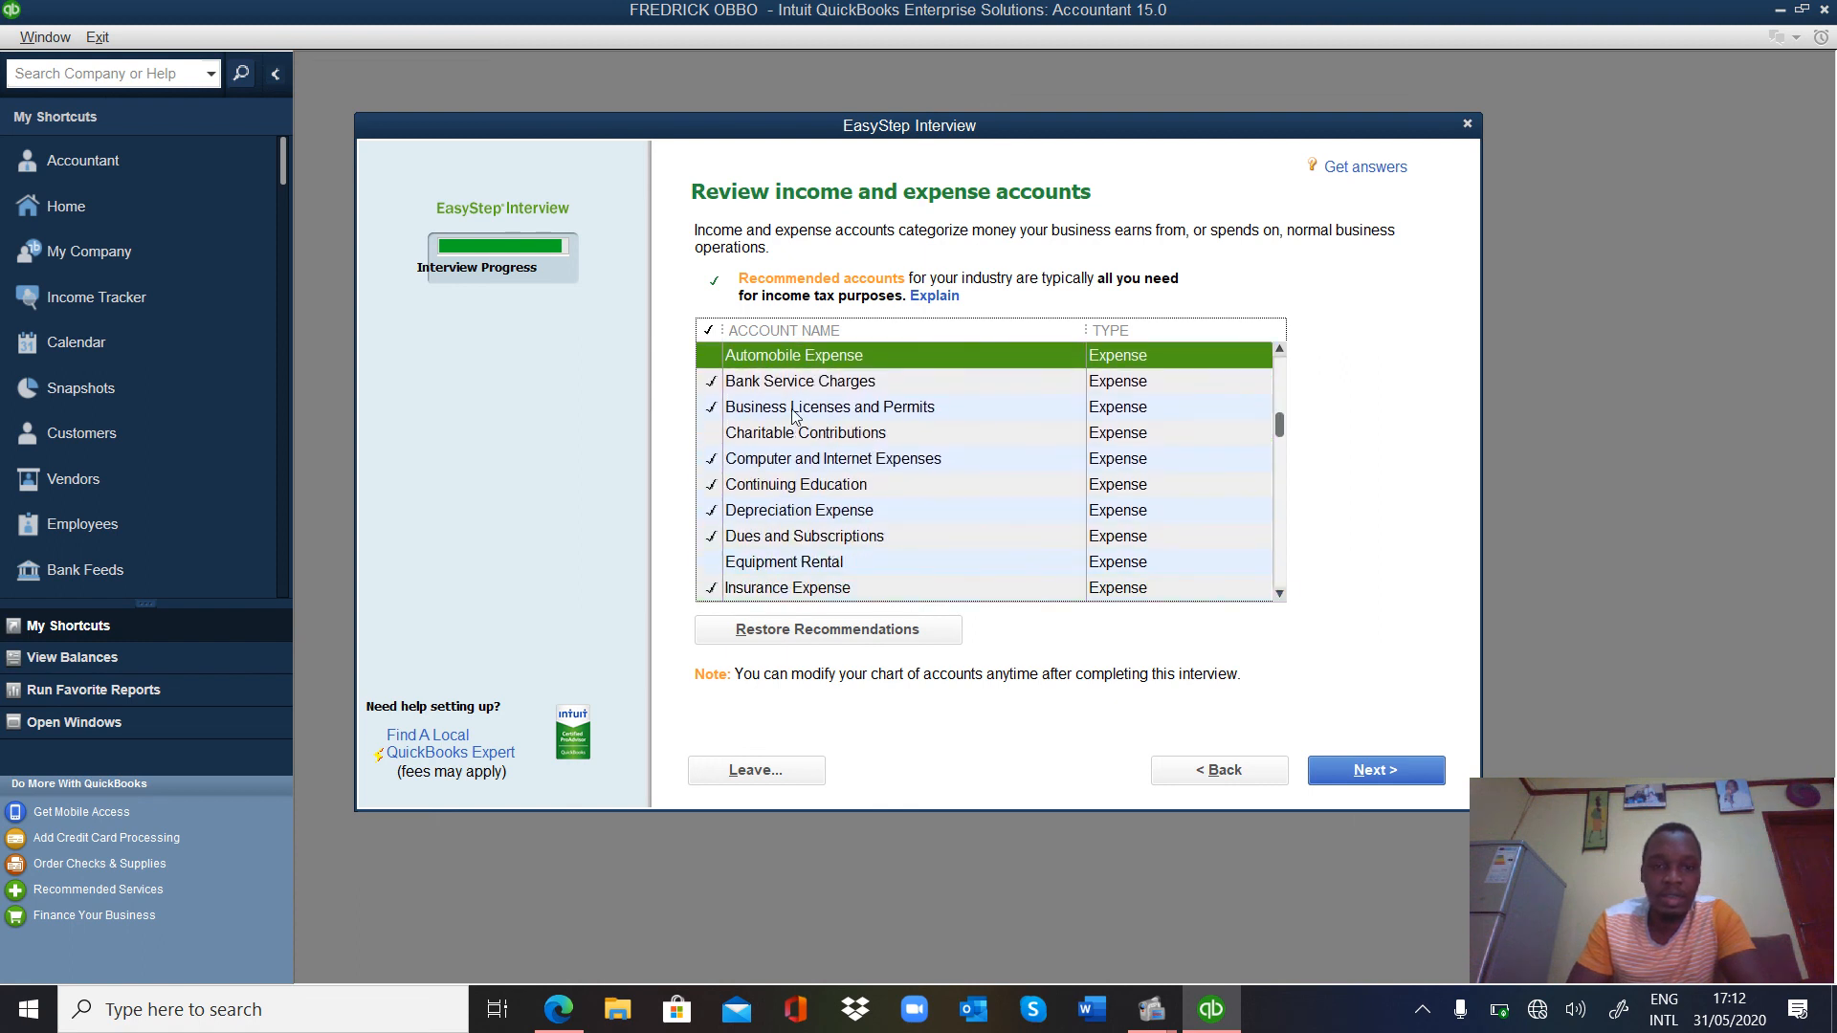
click(719, 384)
click(718, 409)
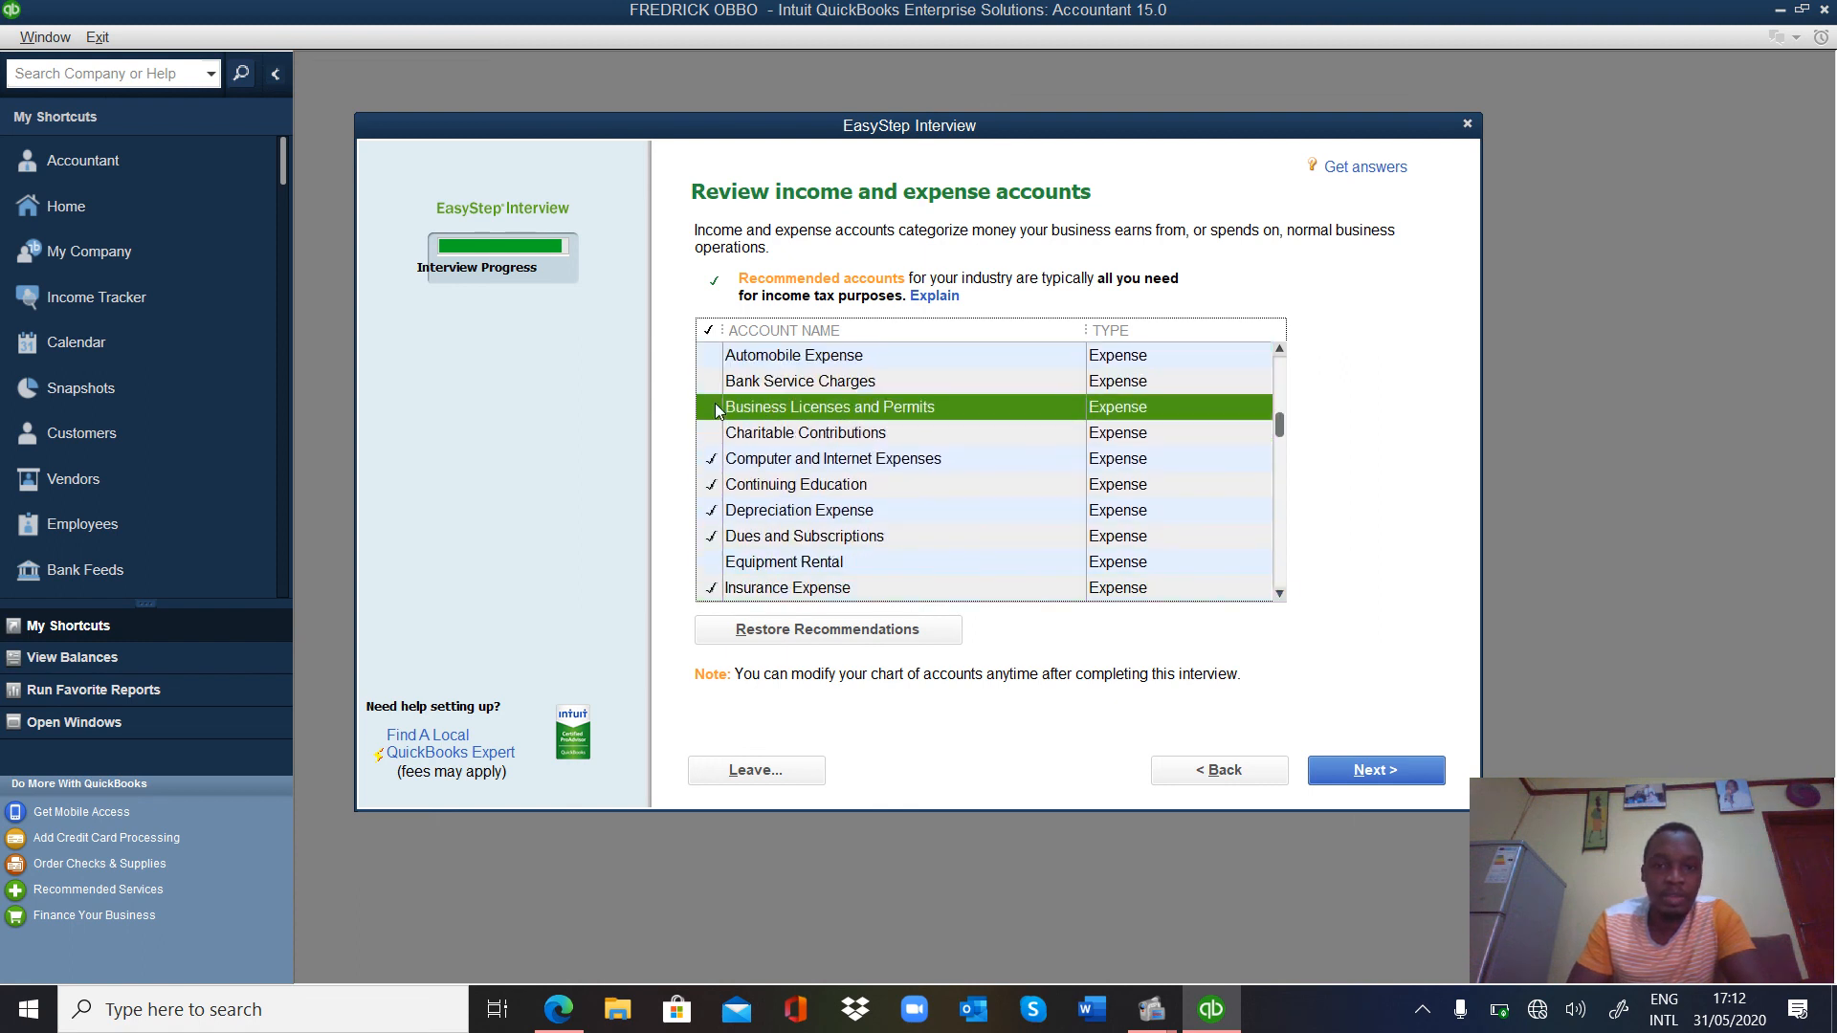
click(707, 466)
click(706, 486)
click(705, 513)
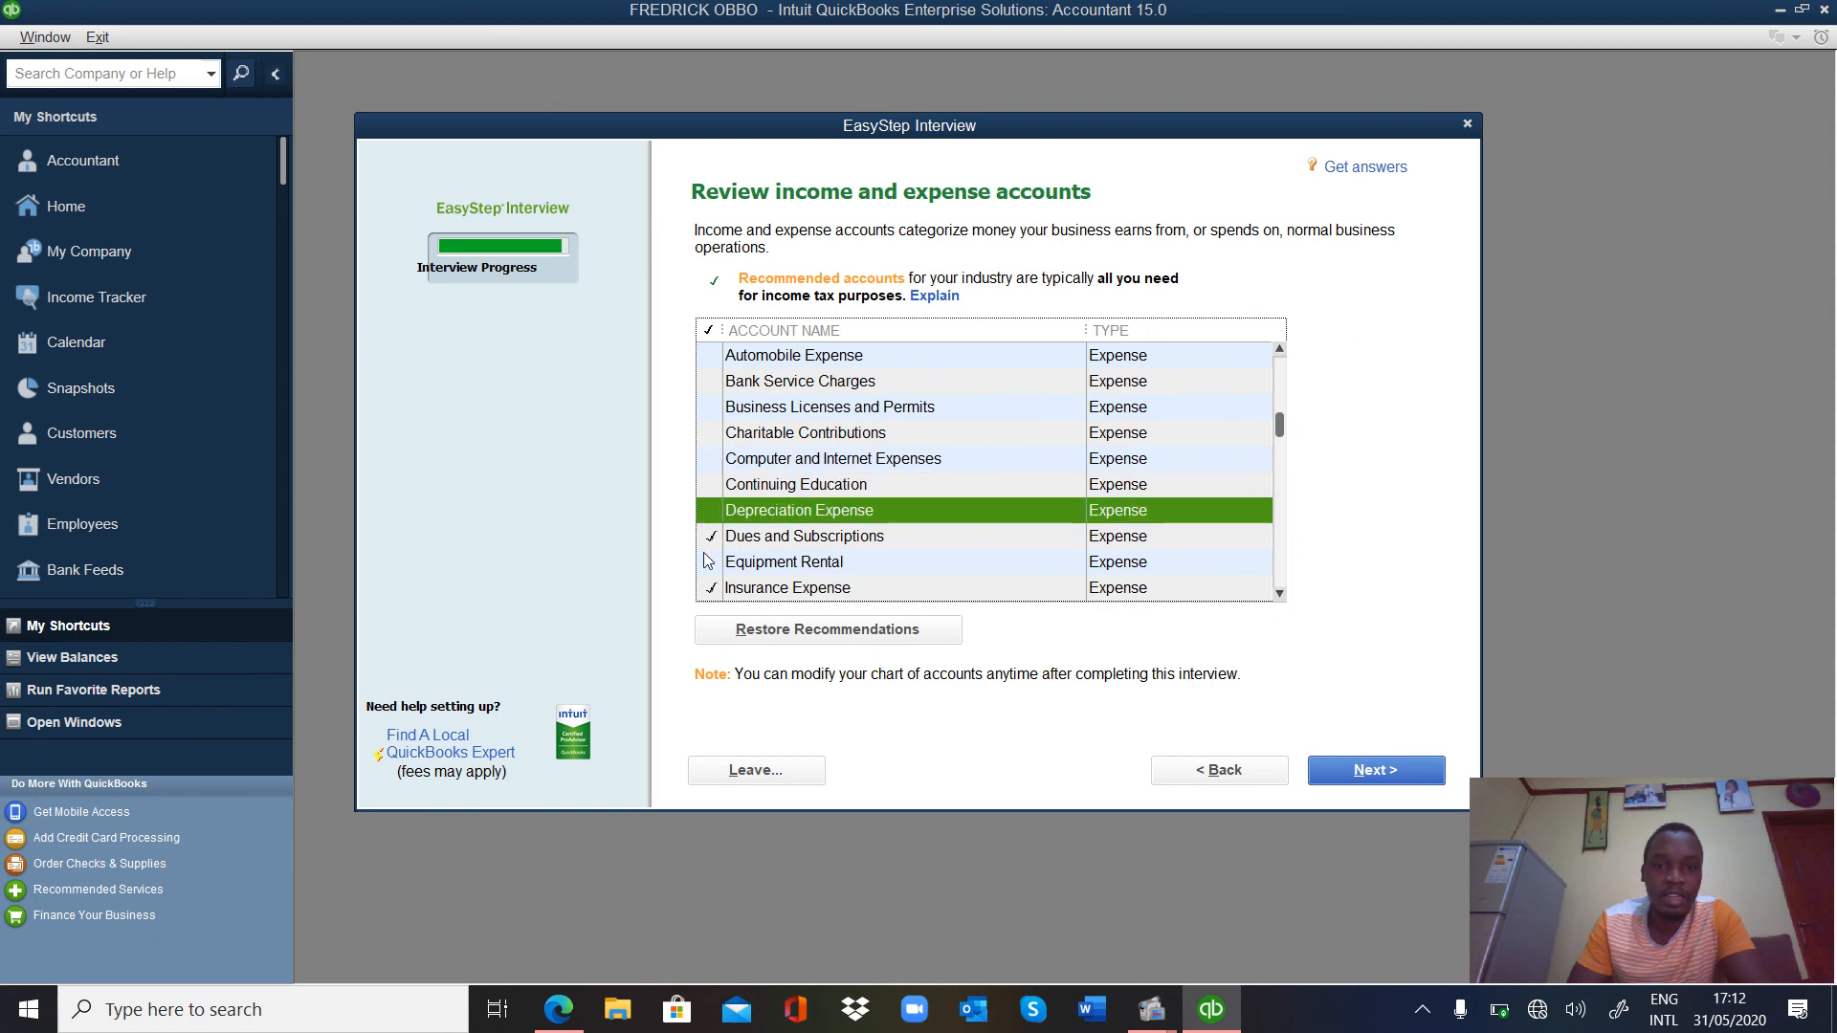
click(706, 560)
click(708, 542)
click(709, 563)
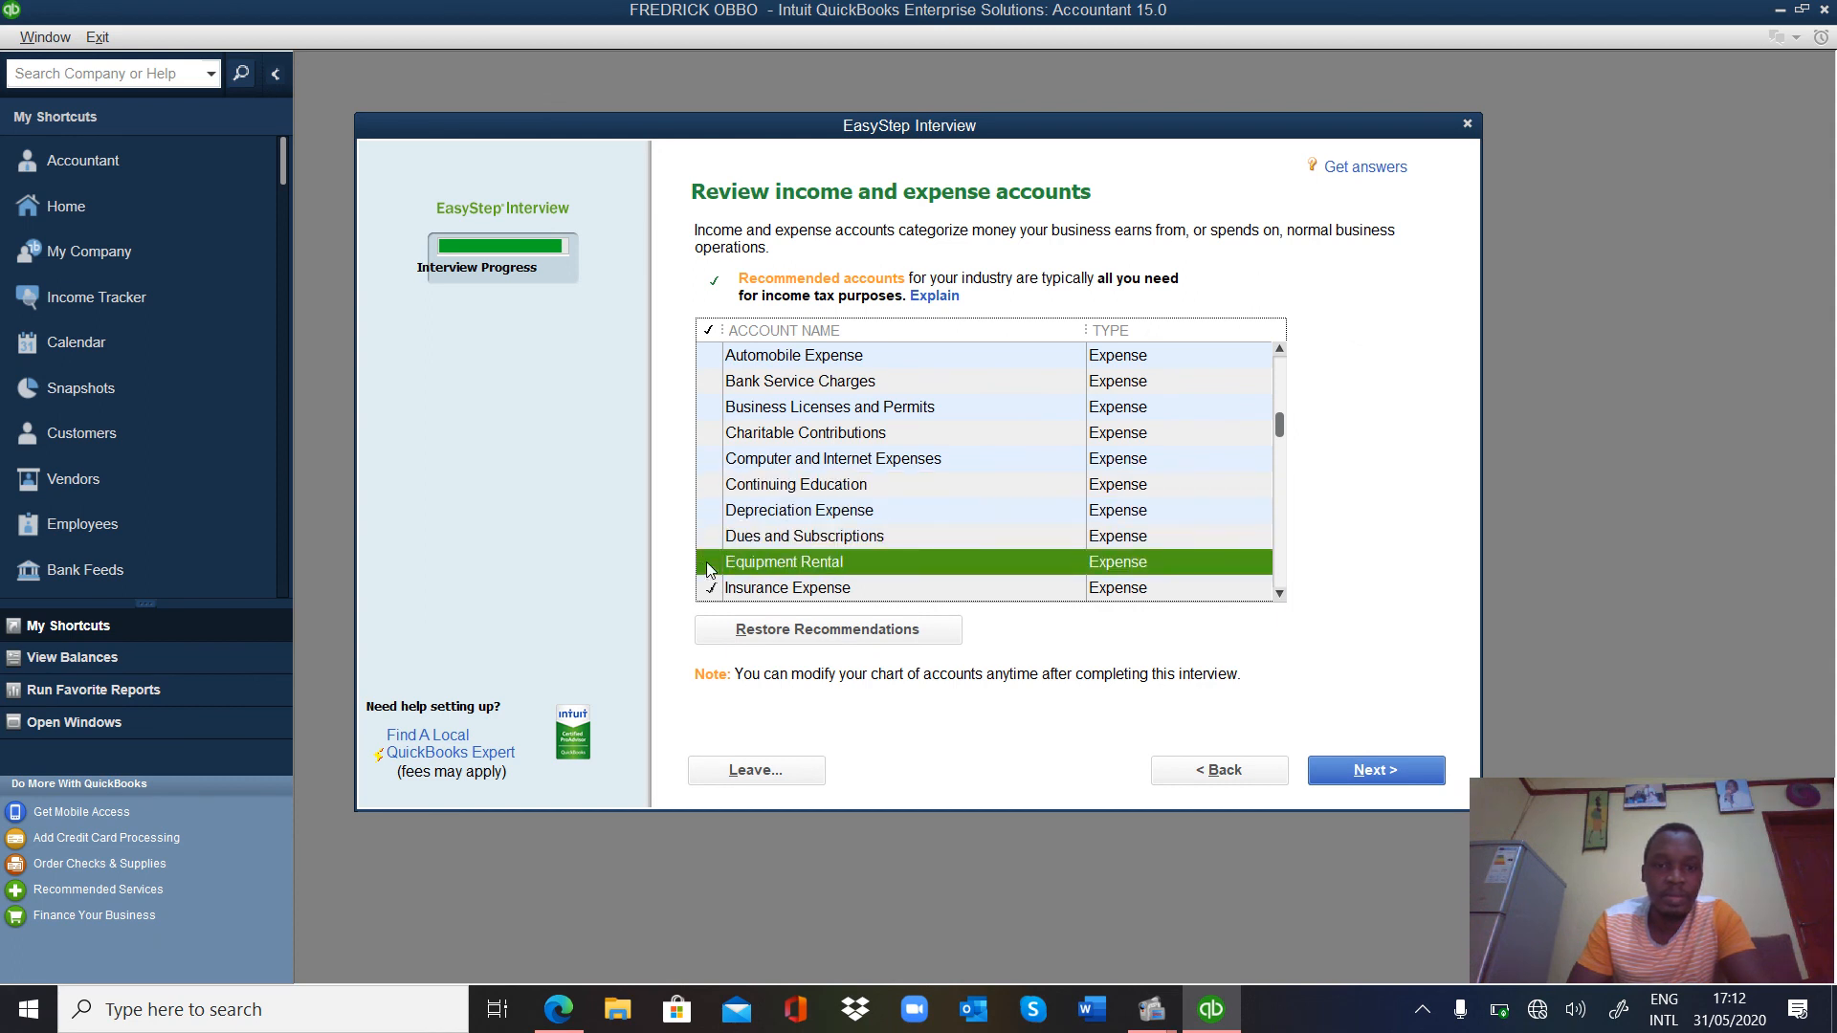
click(710, 588)
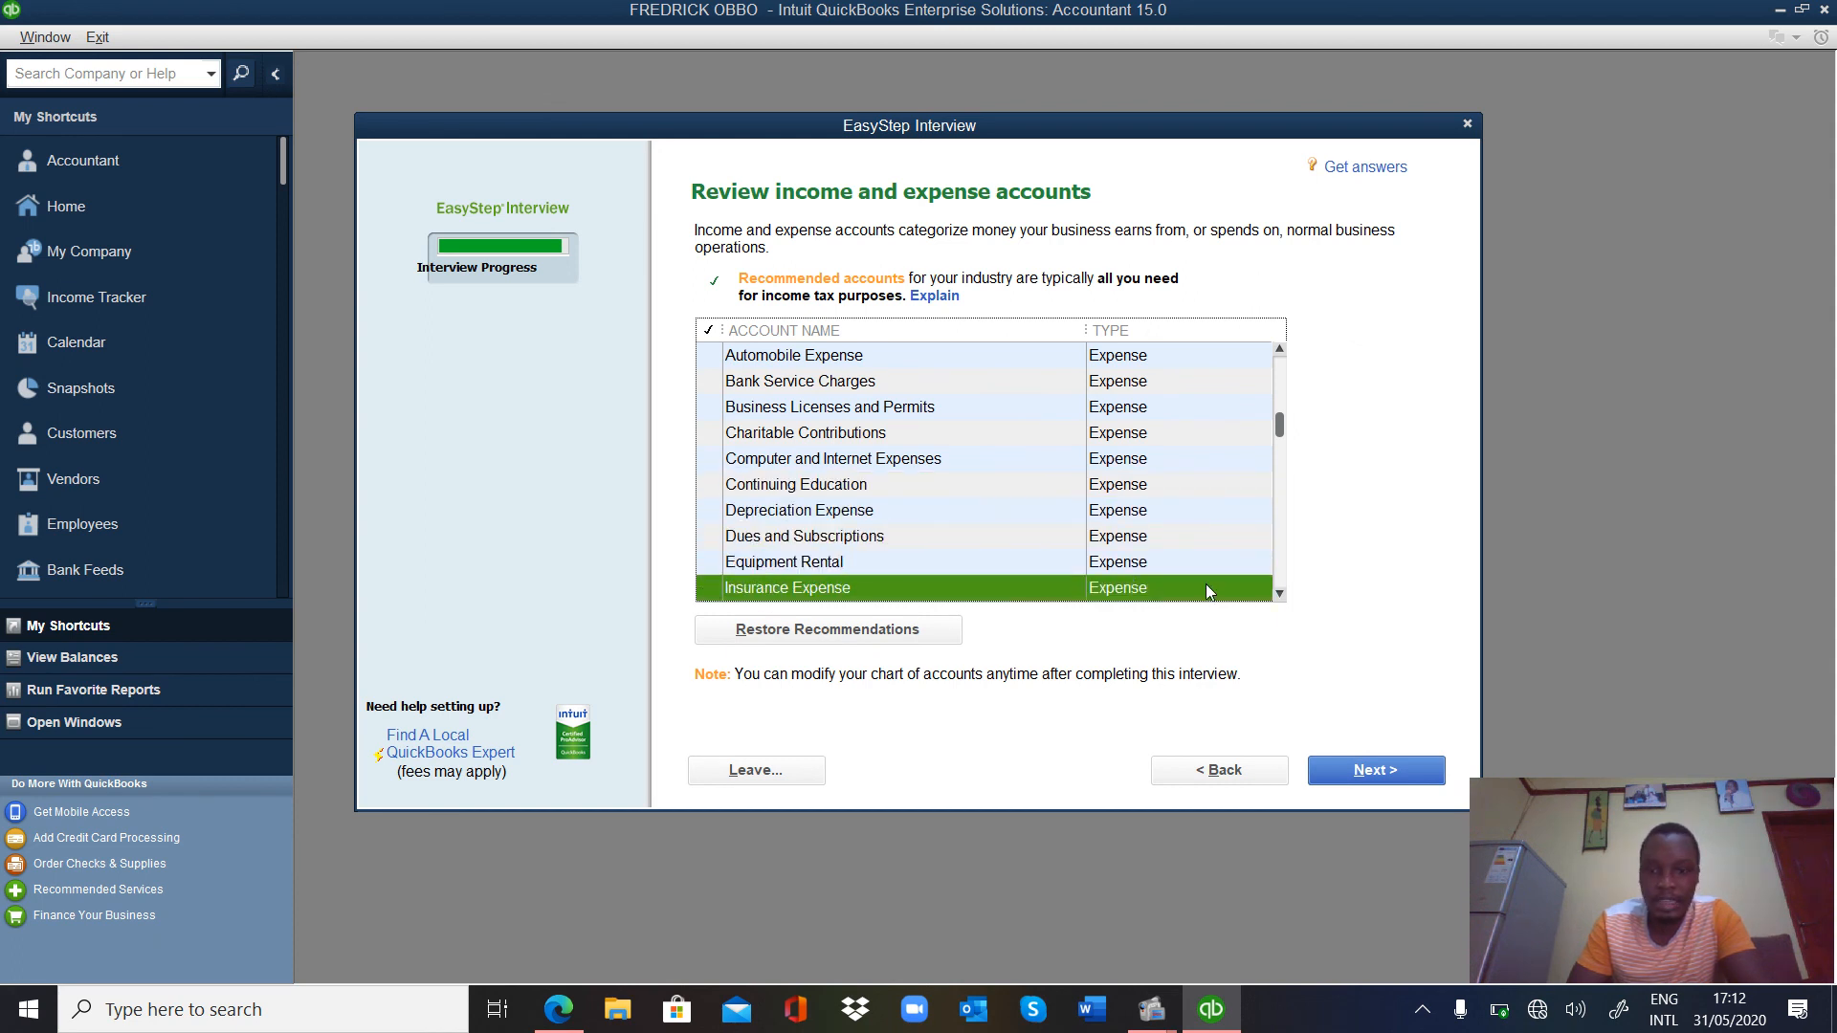
Uncheck Interest, Meals and Entertainment, Office Supplies, Postage and Delivery, Professional Fees and Rent Expense.
click(1280, 594)
click(1279, 594)
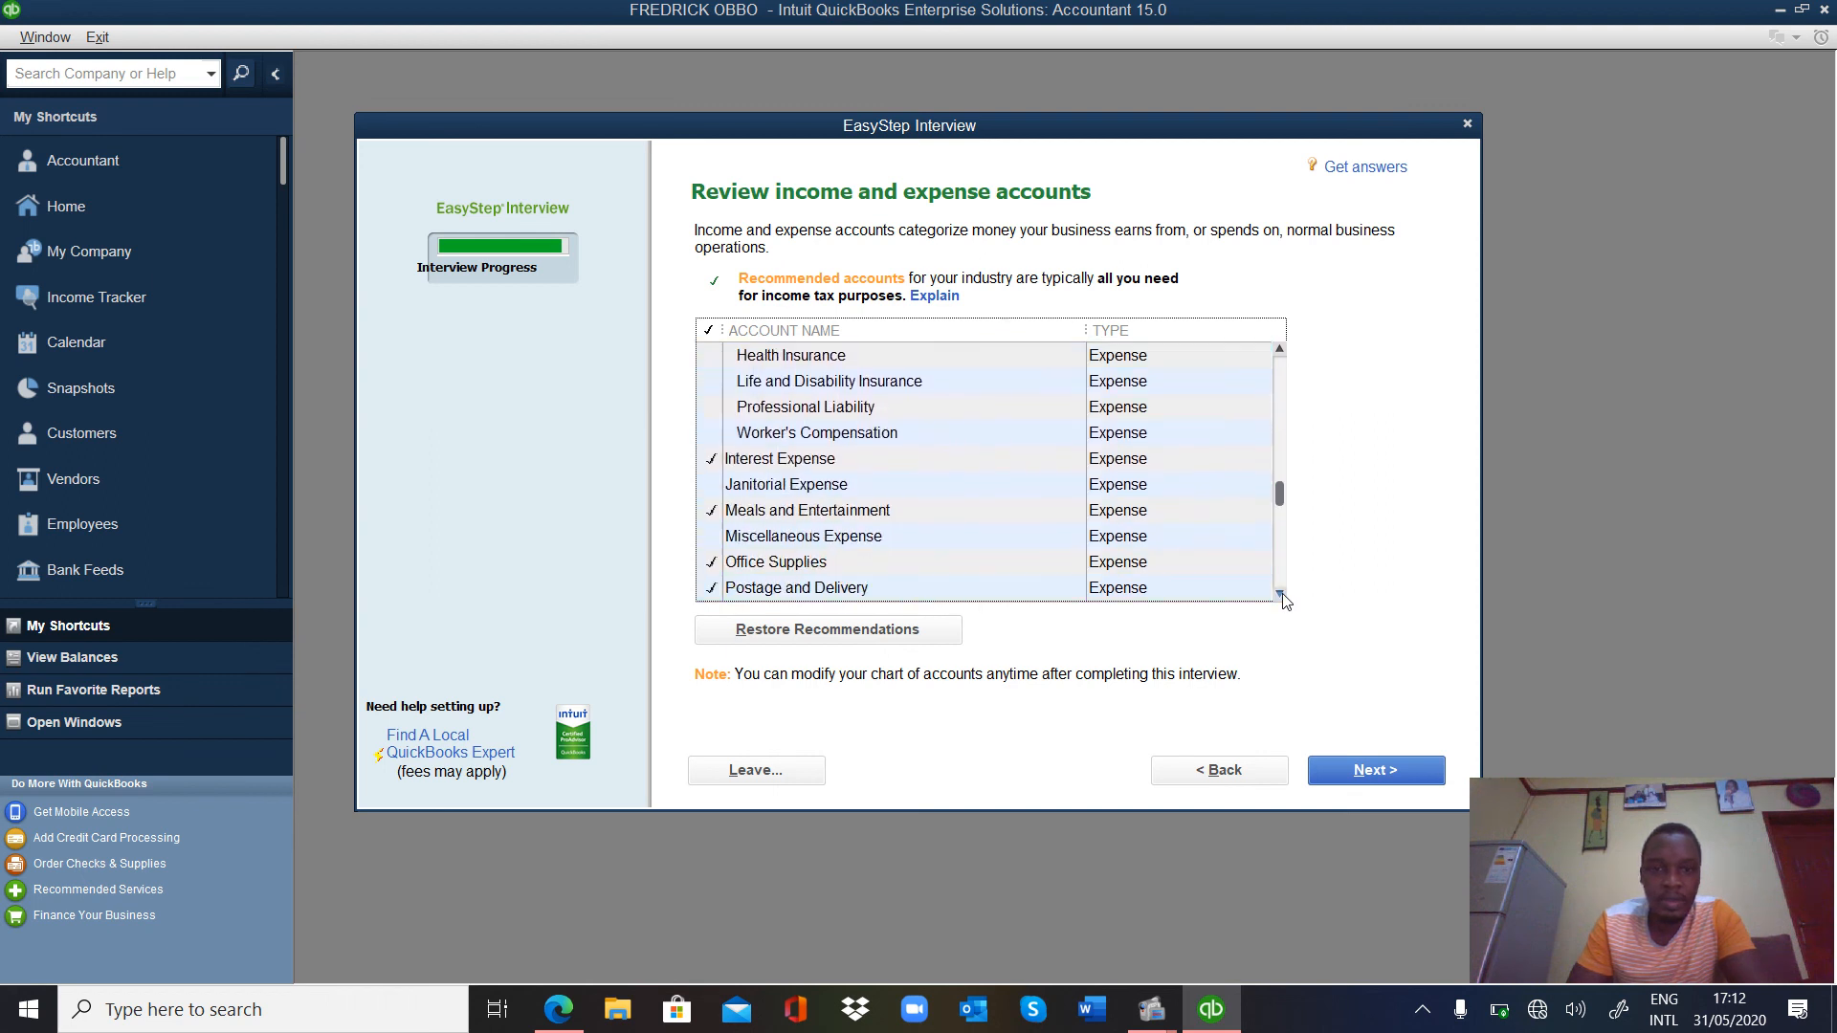
click(713, 382)
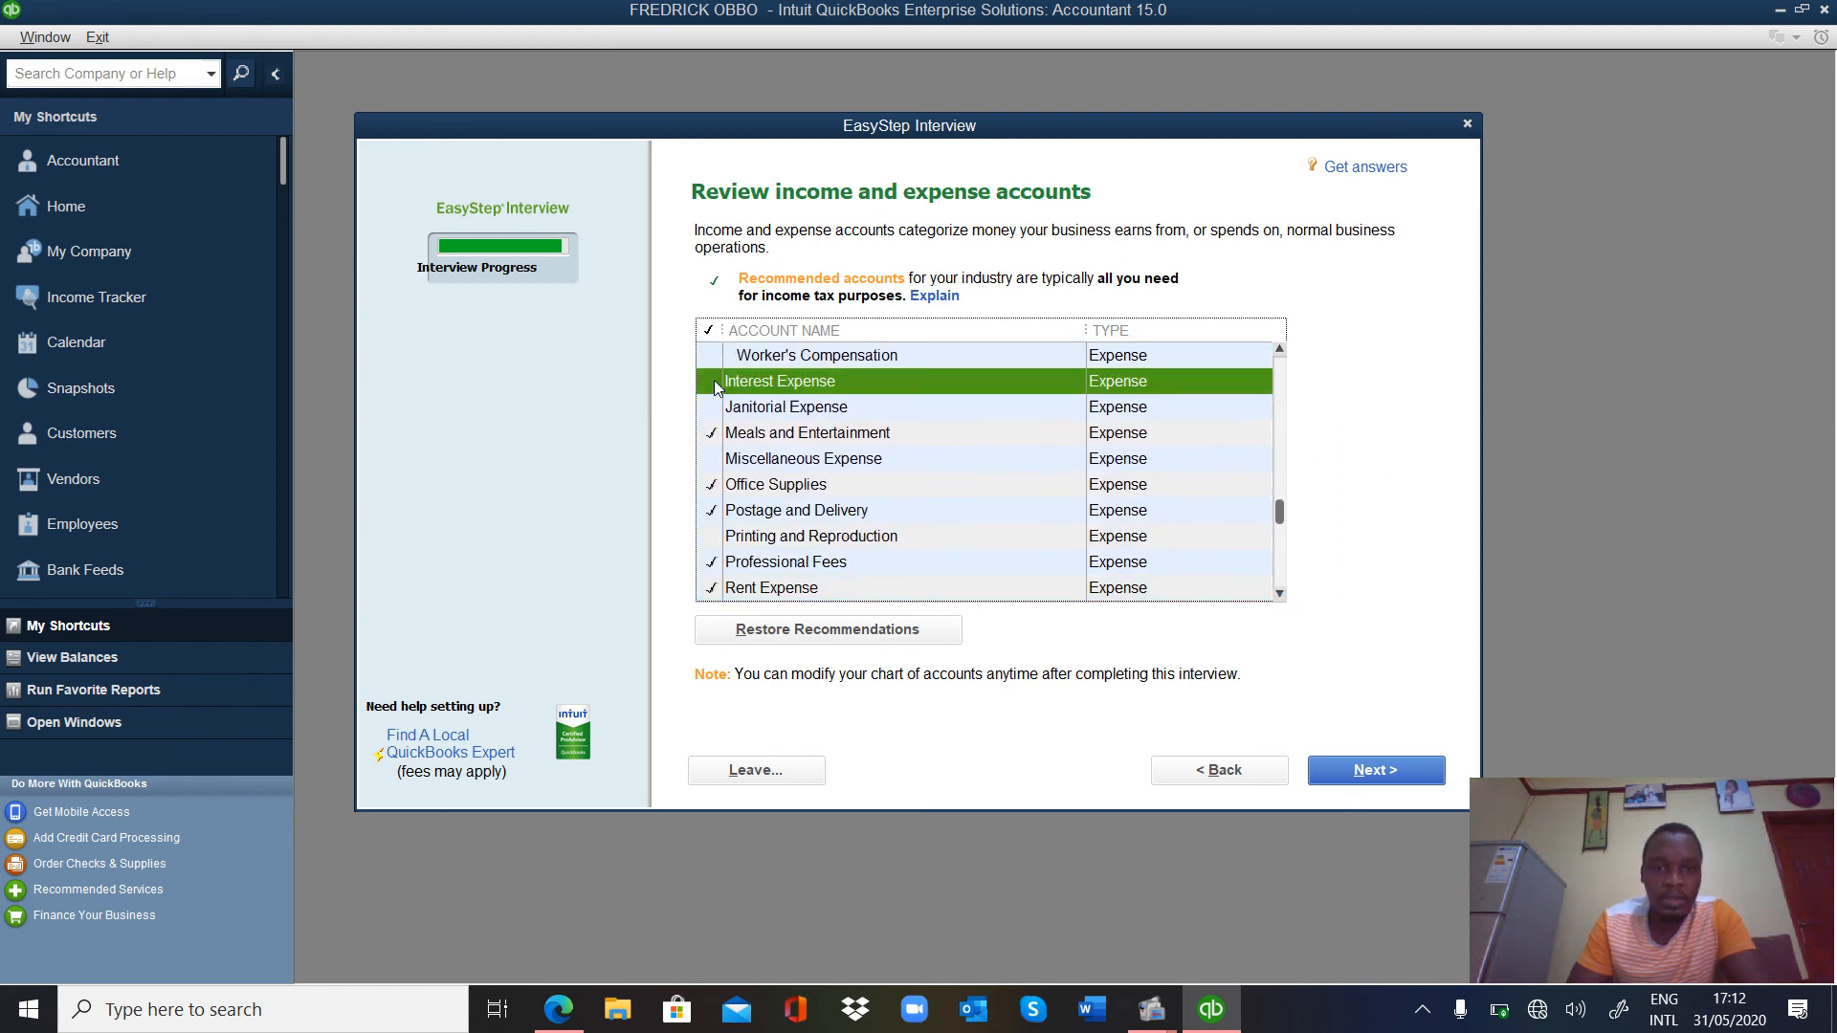
click(711, 434)
click(711, 485)
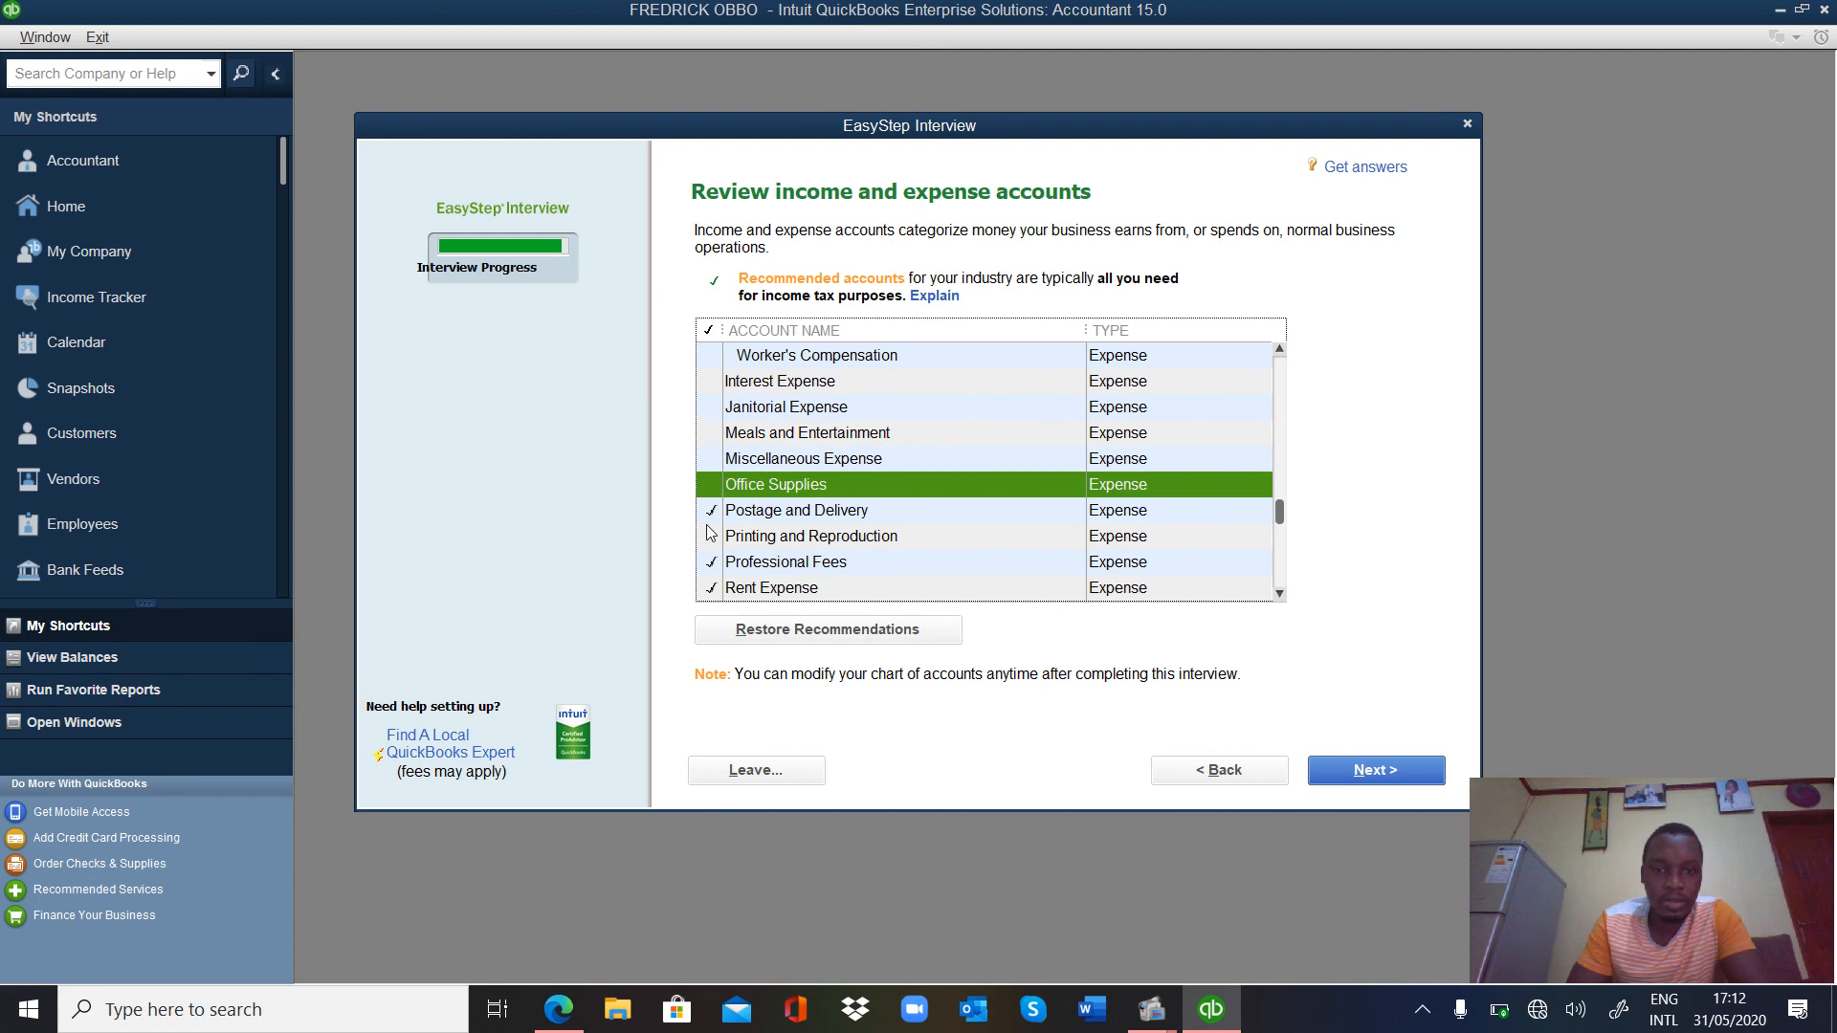
click(711, 511)
click(713, 563)
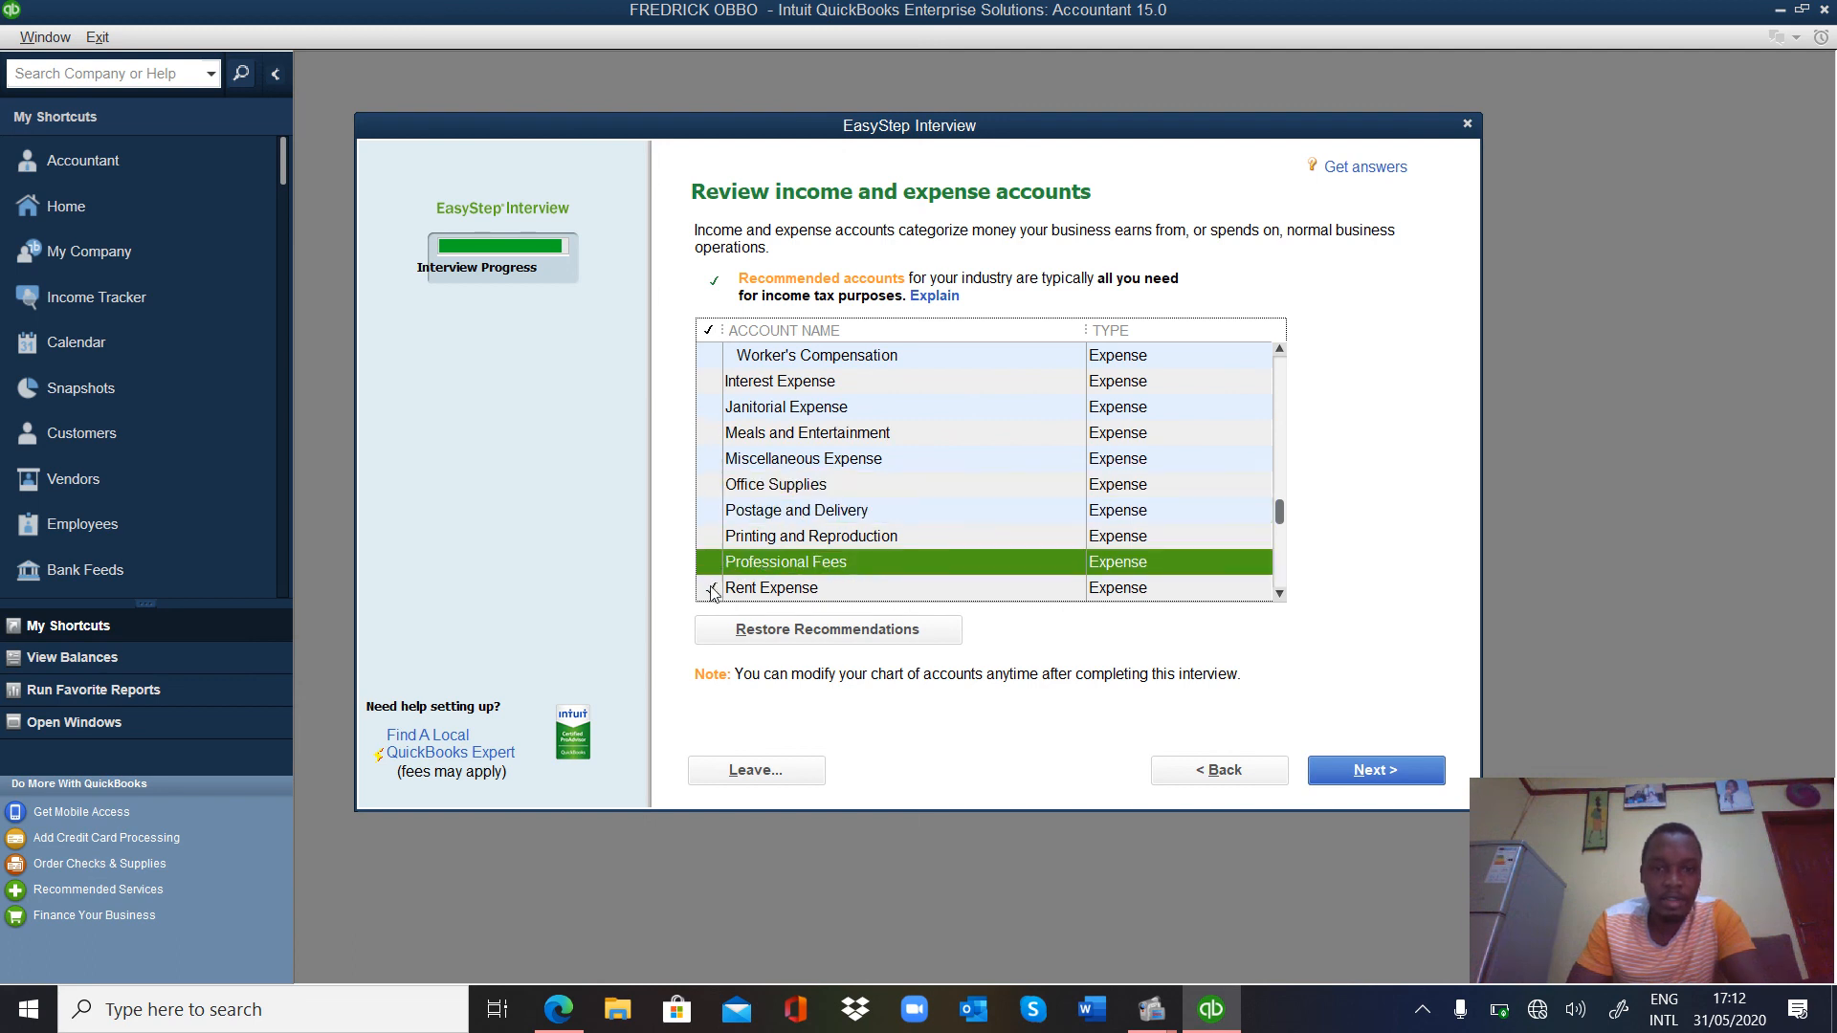
click(711, 589)
Uncheck Repairs, Telephone, Travel, Utilities and Finance Charge Income, then finish the account review.
scroll(1283, 594, down, 3)
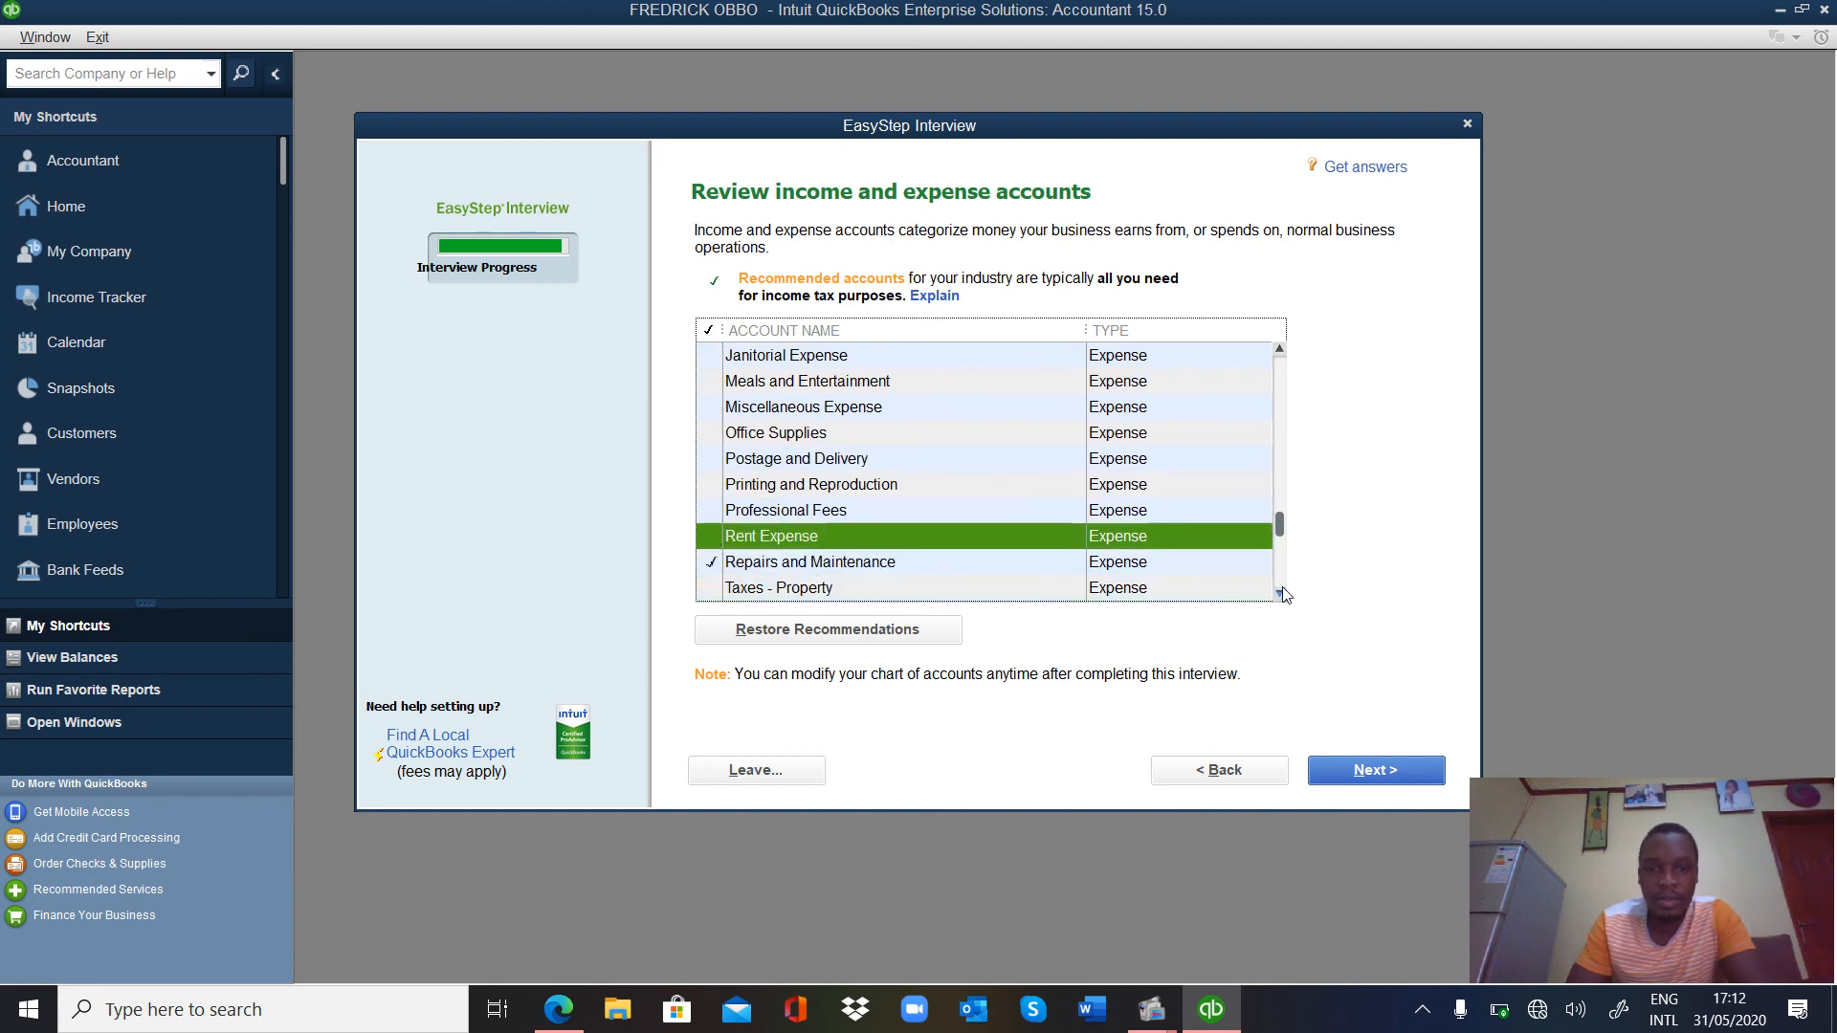
click(711, 410)
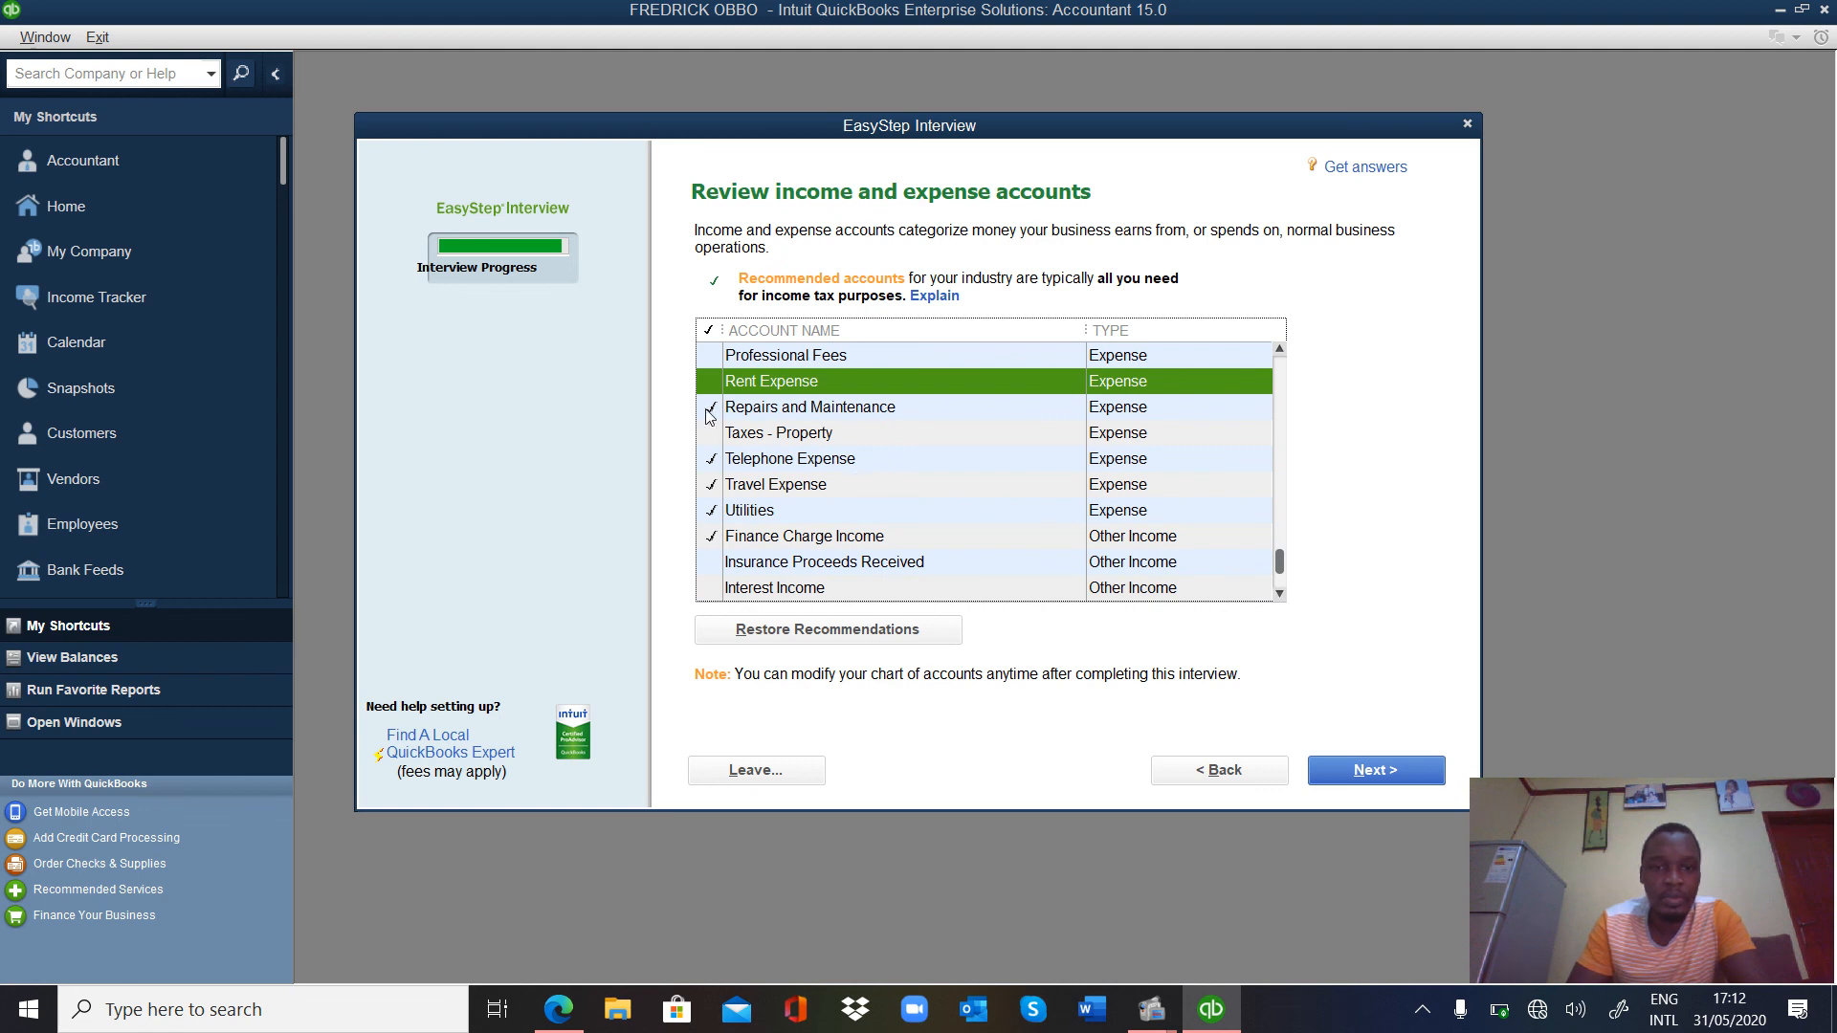
click(713, 463)
click(713, 488)
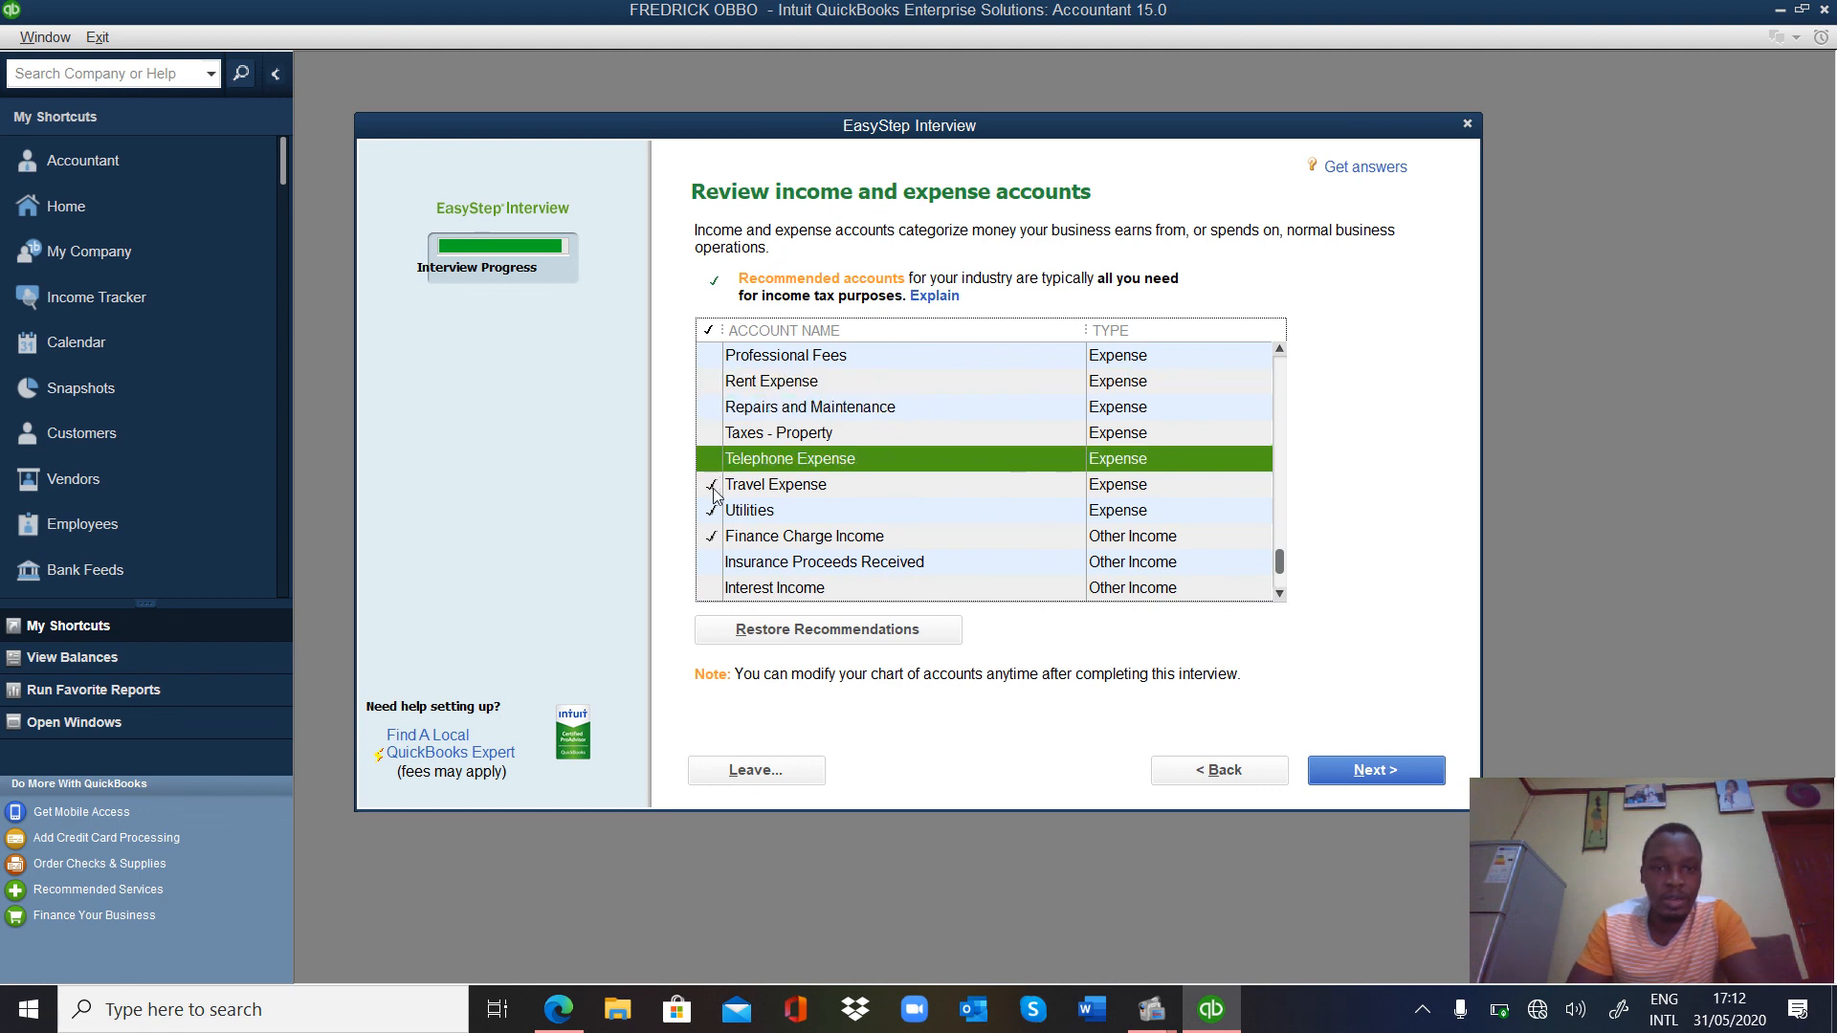
click(713, 514)
click(712, 538)
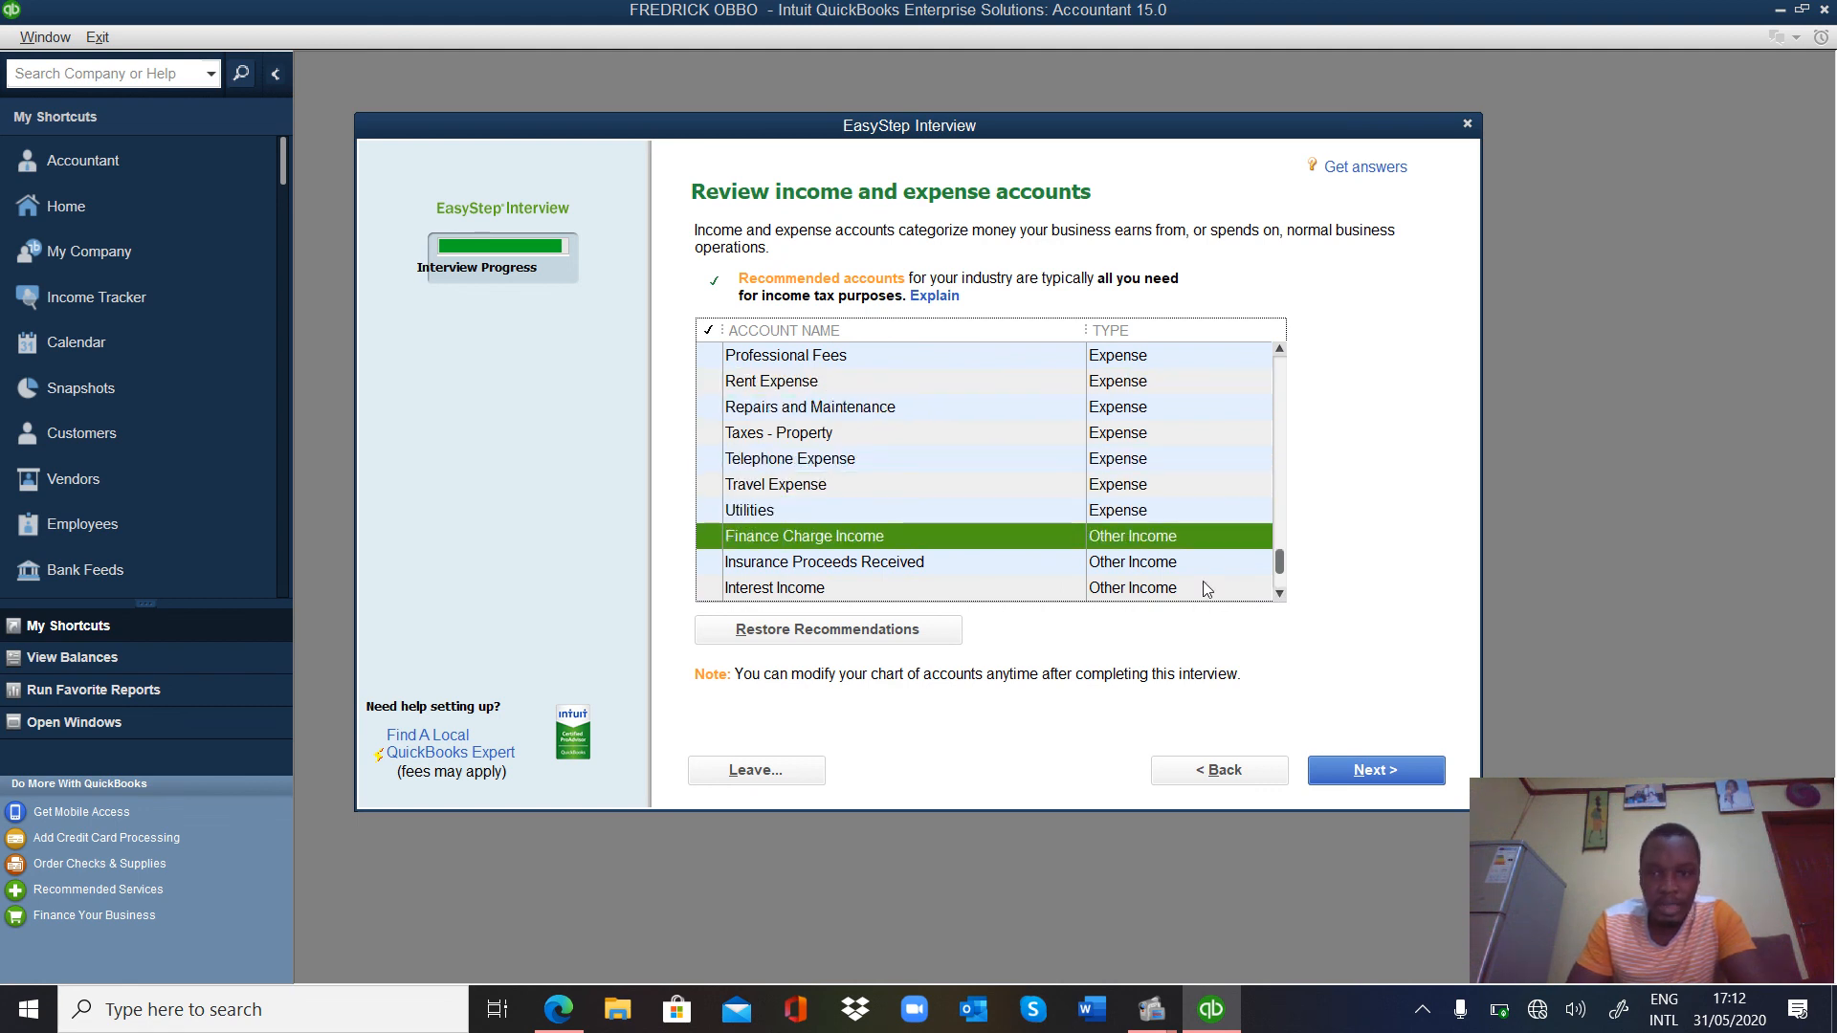
click(1280, 595)
click(1279, 594)
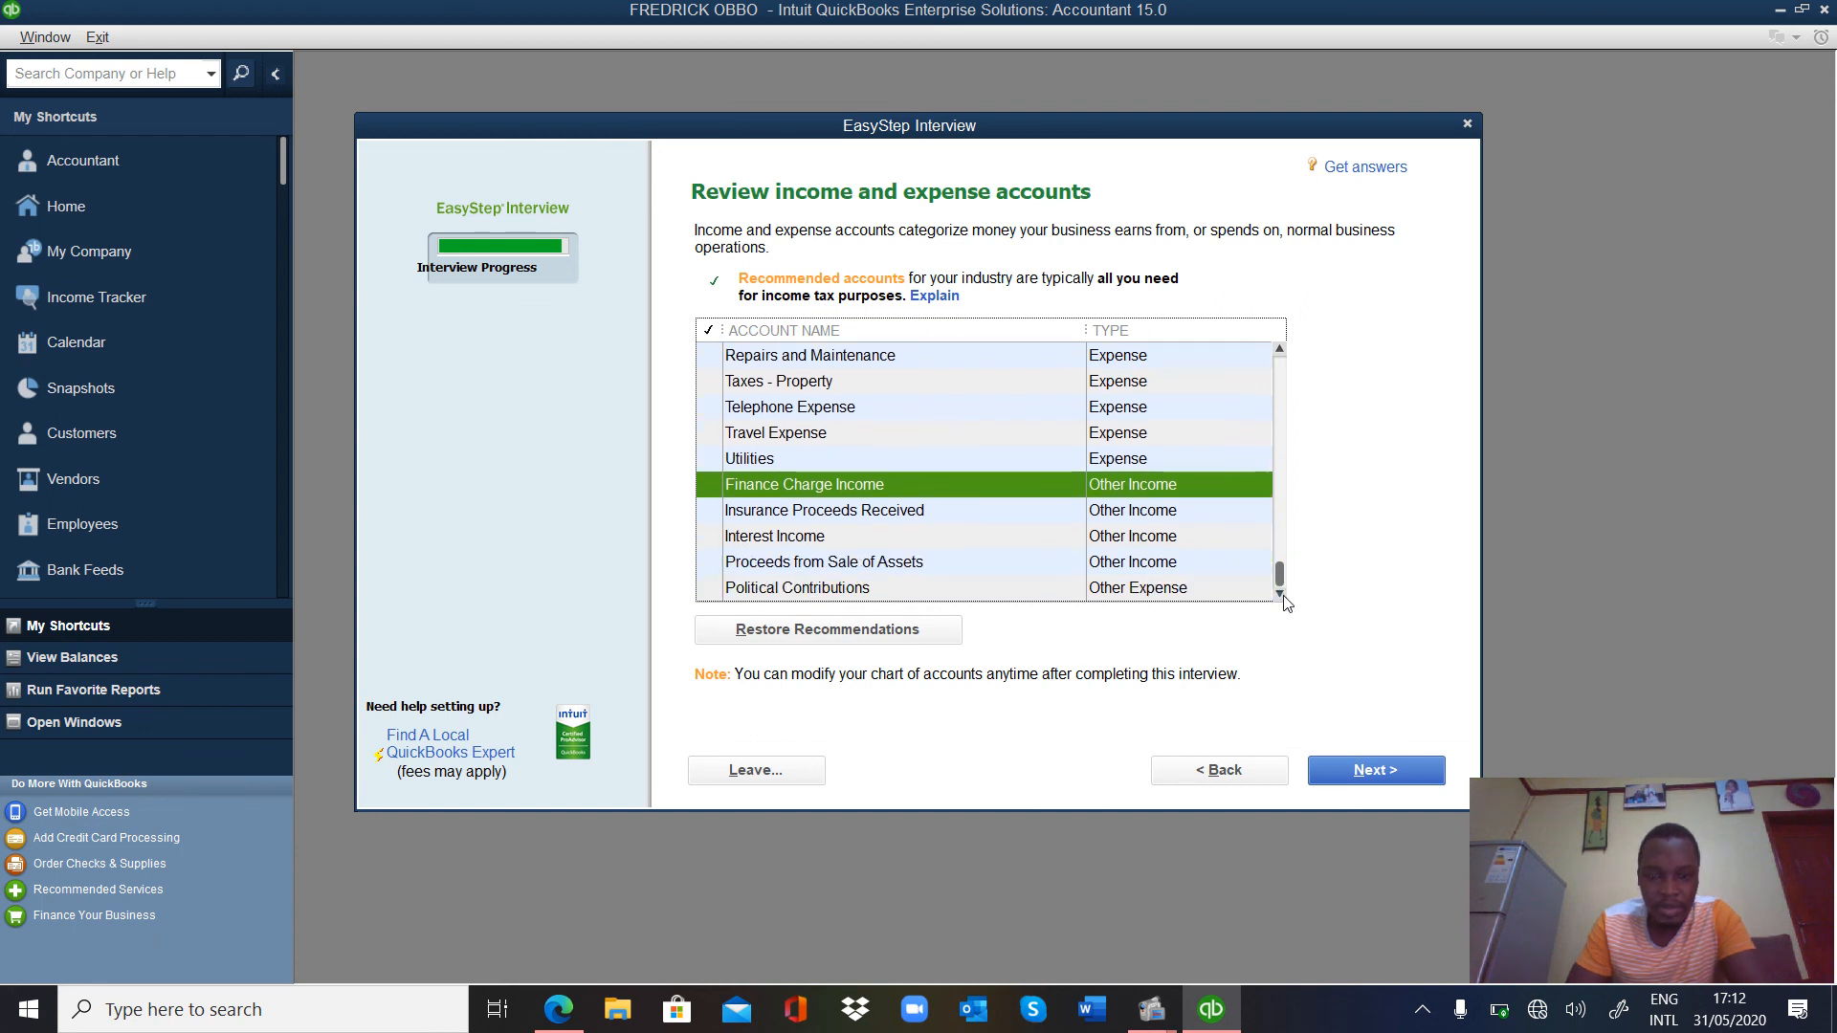
click(1392, 768)
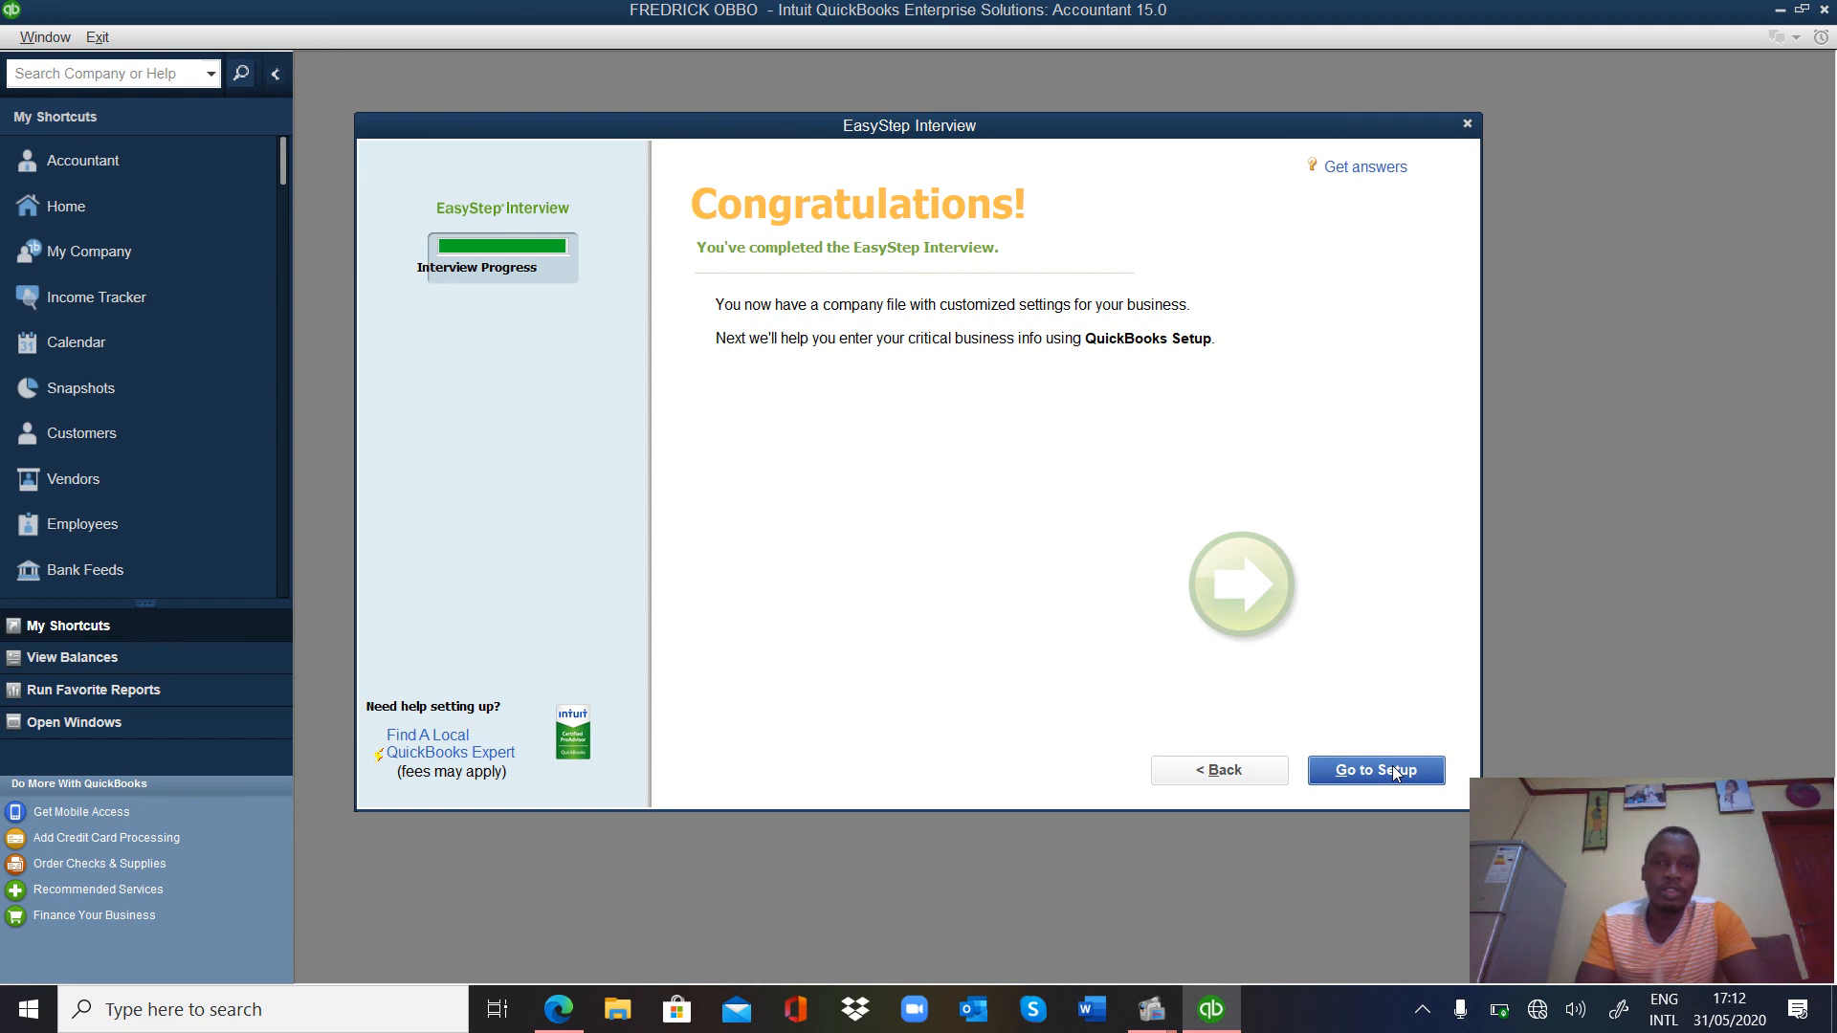
Proceed to QuickBooks Setup, then close the setup window without adding any details.
click(1393, 772)
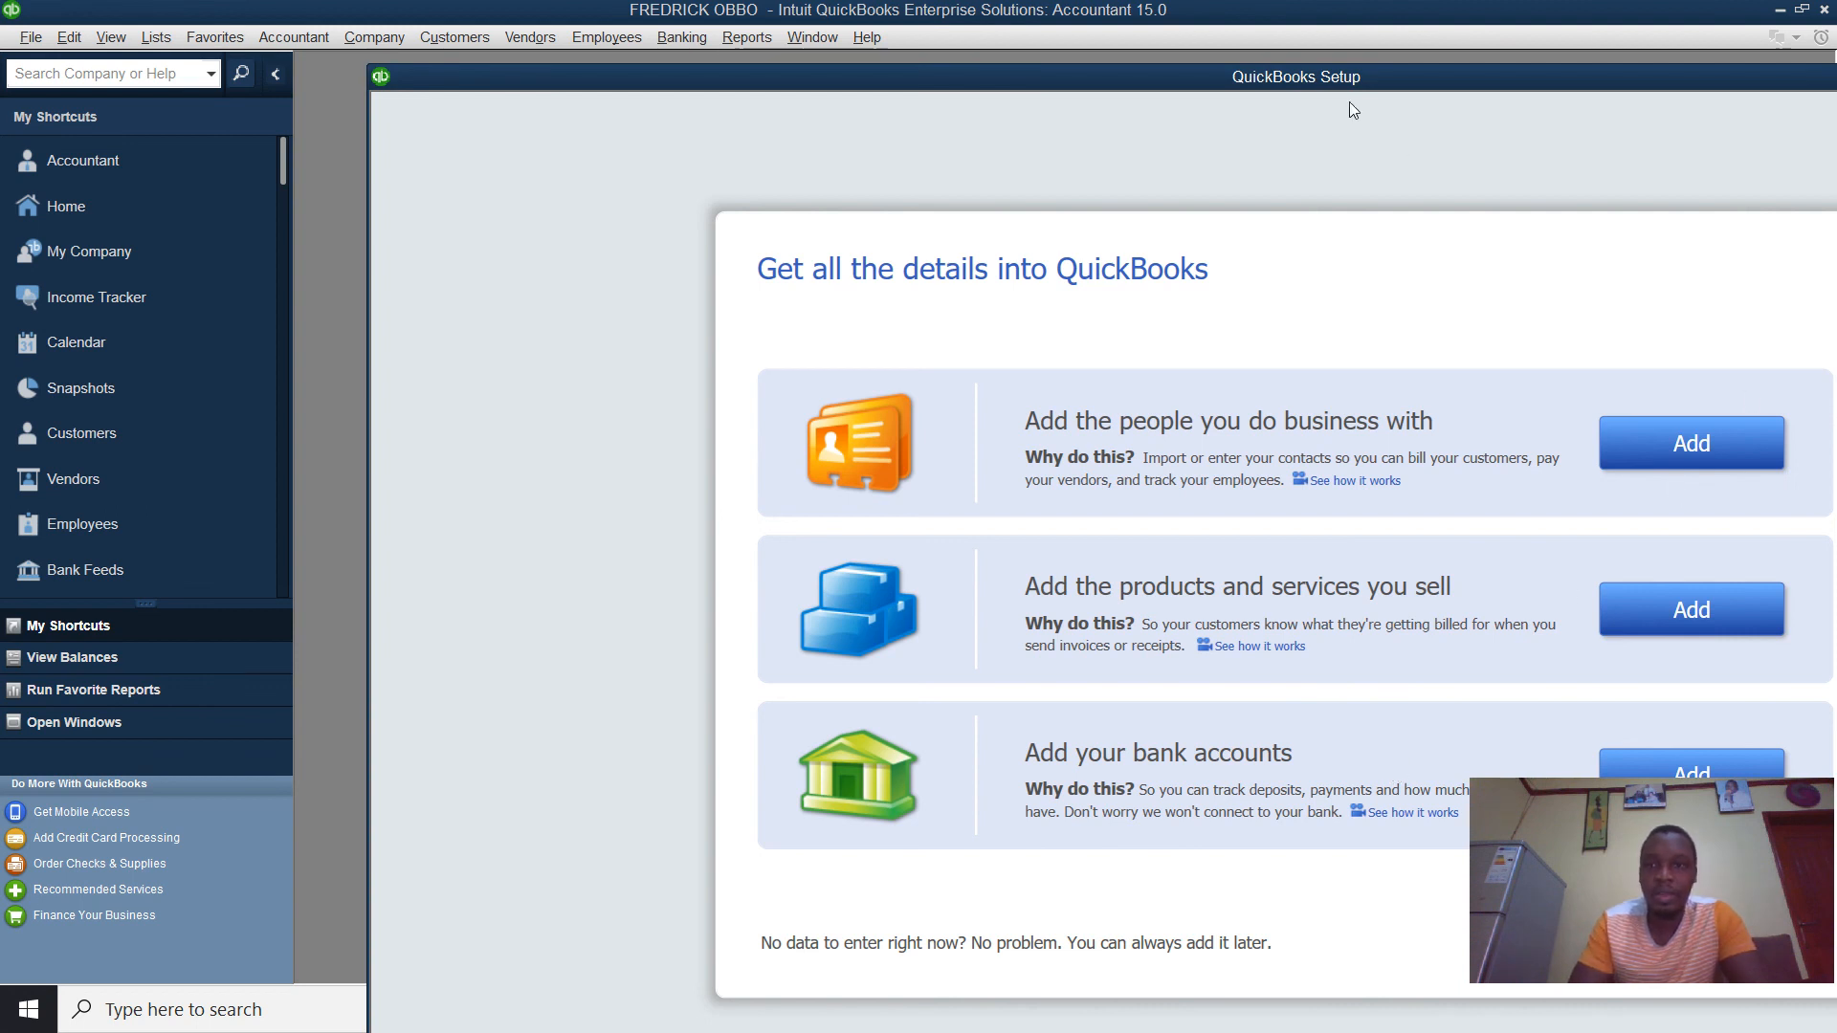
drag(1323, 86, 800, 119)
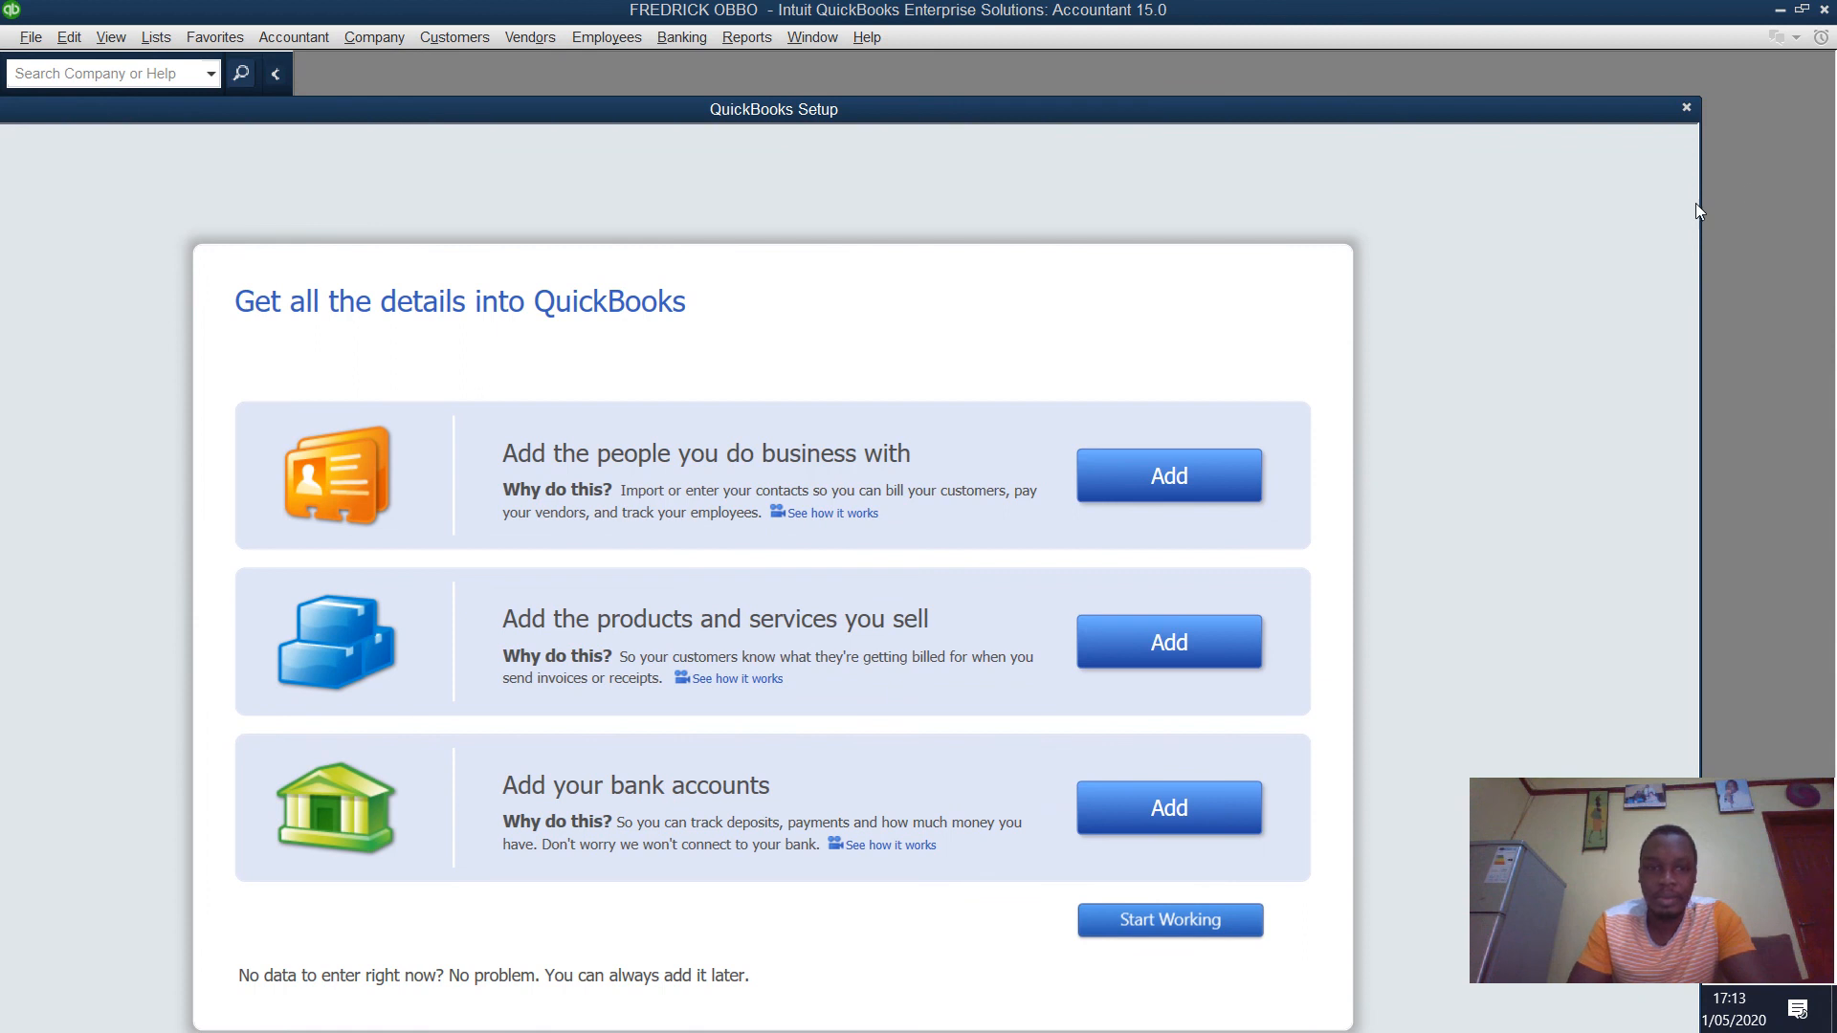
click(1686, 109)
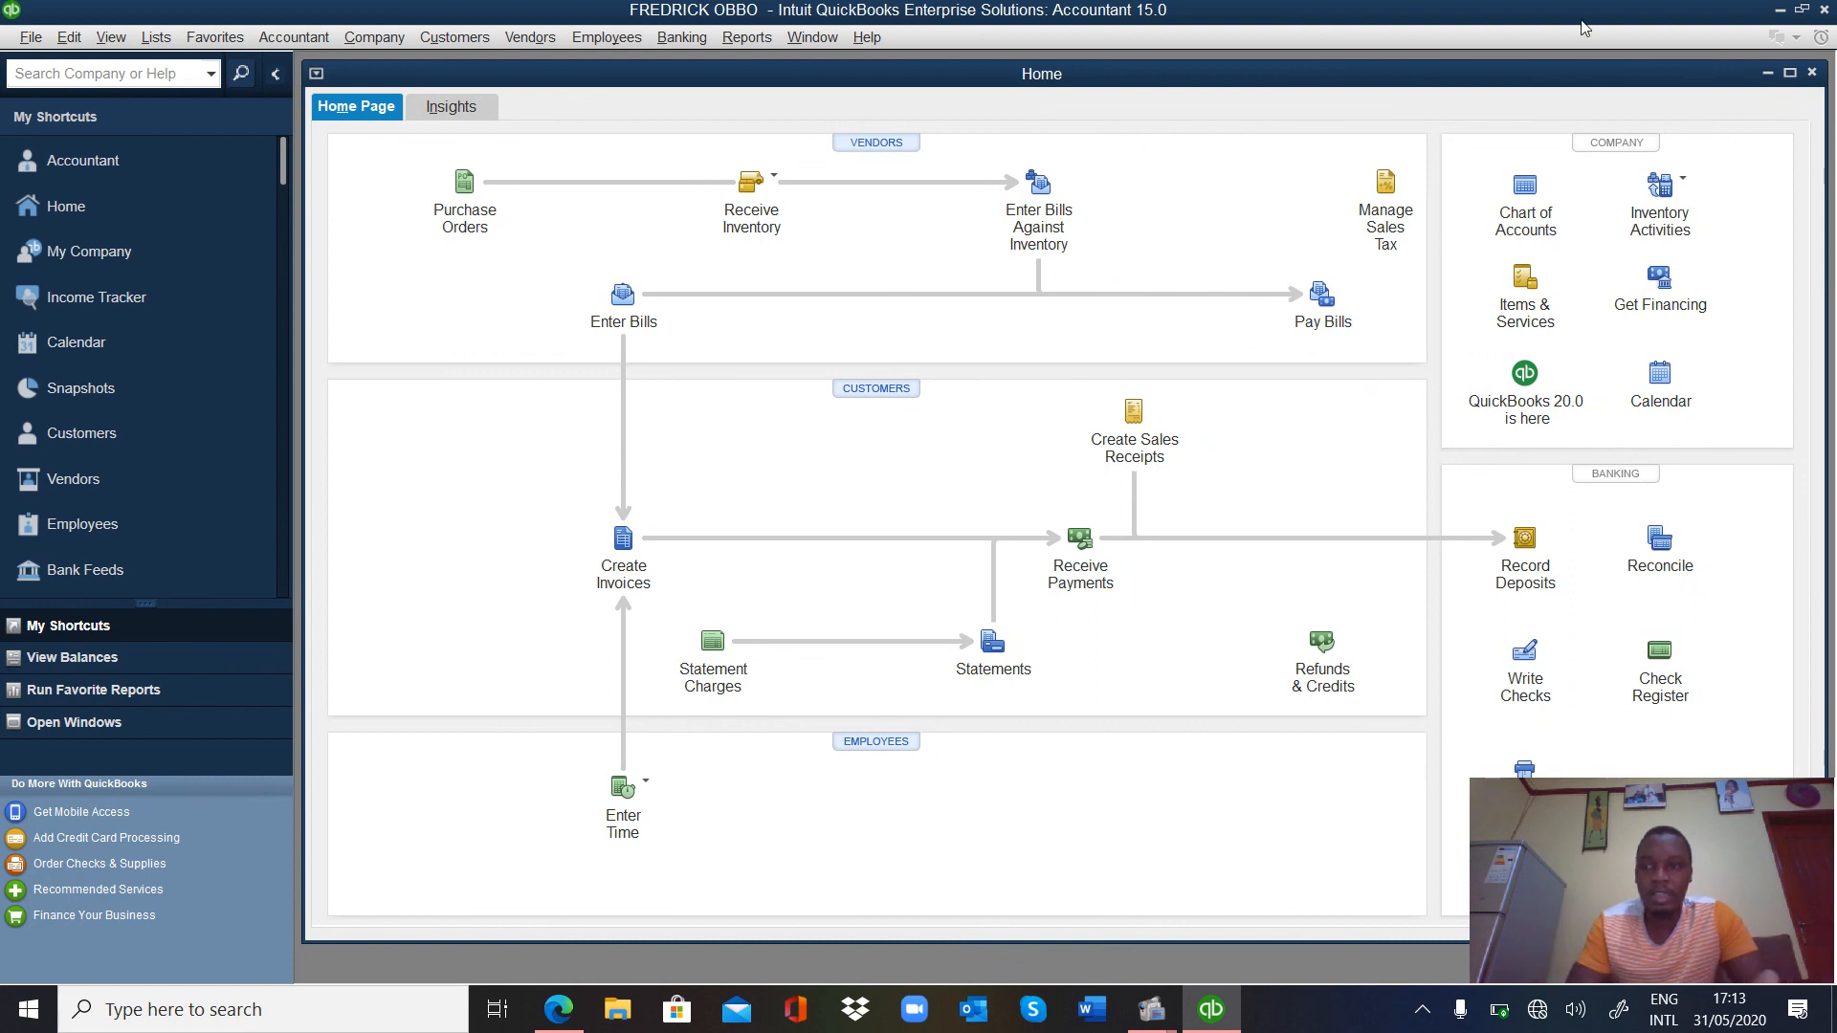
Maximize the Home page window by double-clicking its title bar.
double_click(1794, 82)
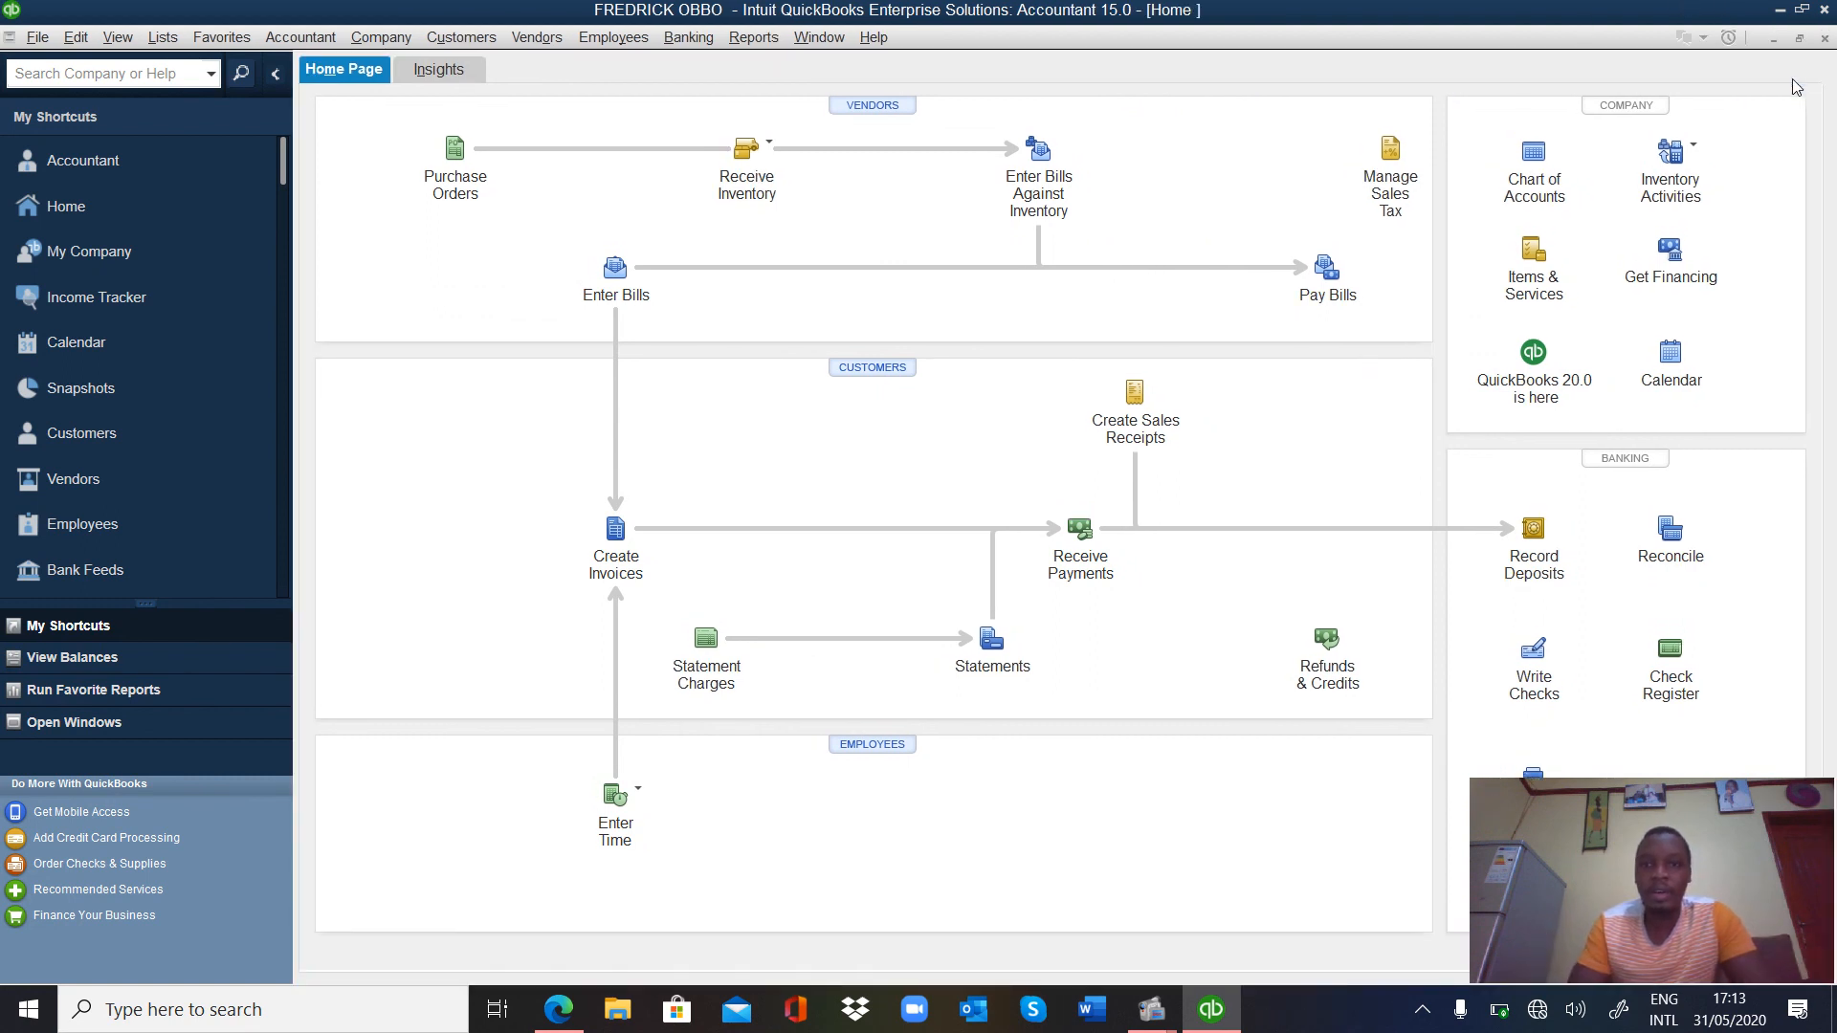